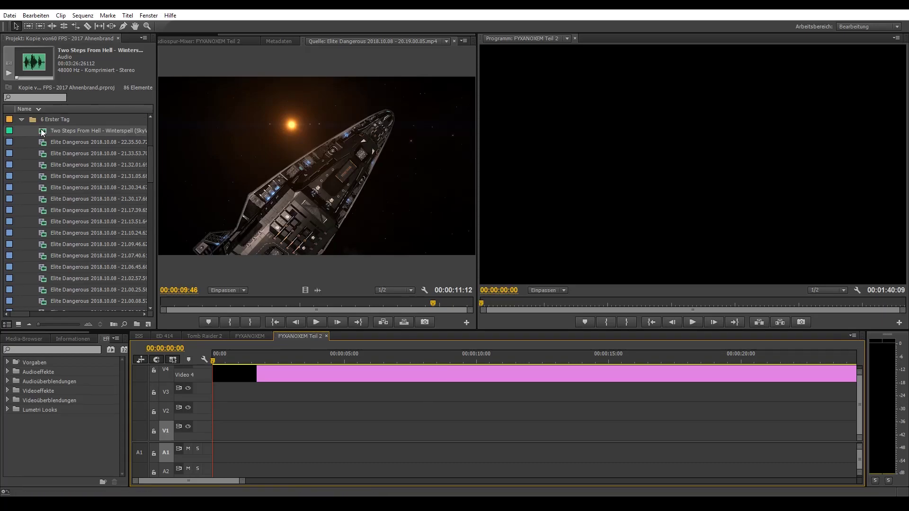
Lay the Two Steps From Hell music on A1 from the start and play the opening
left_click_drag(43, 132, 216, 452)
left_click(345, 361)
scroll(363, 402, "down", 3)
key("space")
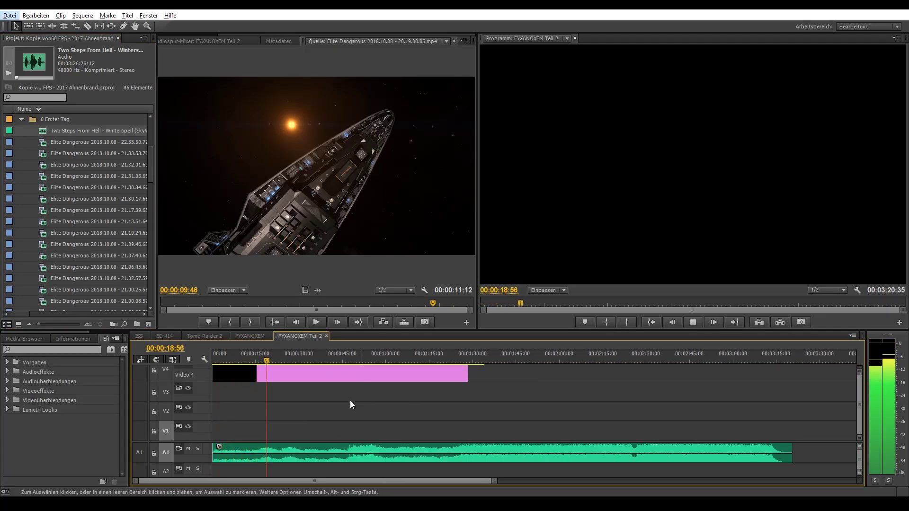
key("=")
key("=")
key("=")
key("space")
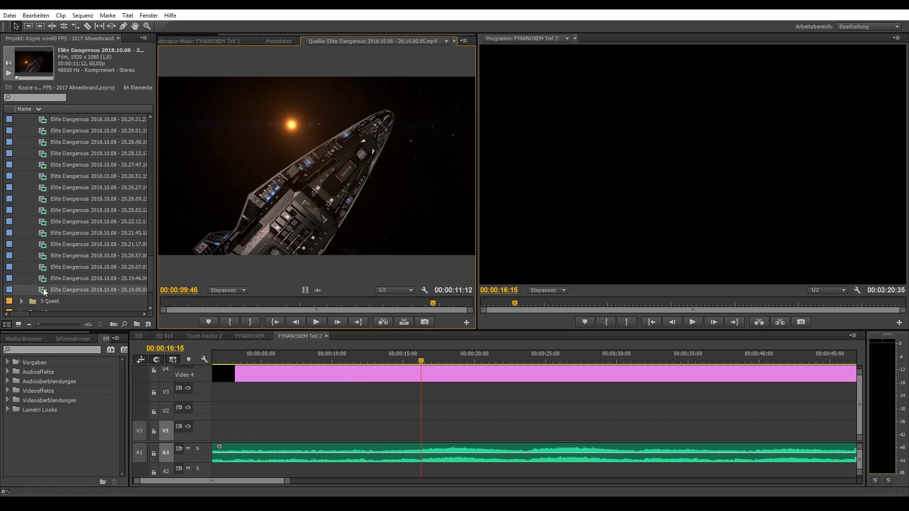
Place the first two marked Elite Dangerous shots on V1 and shift the blue clip left
left_click_drag(409, 305, 442, 428)
left_click(426, 362)
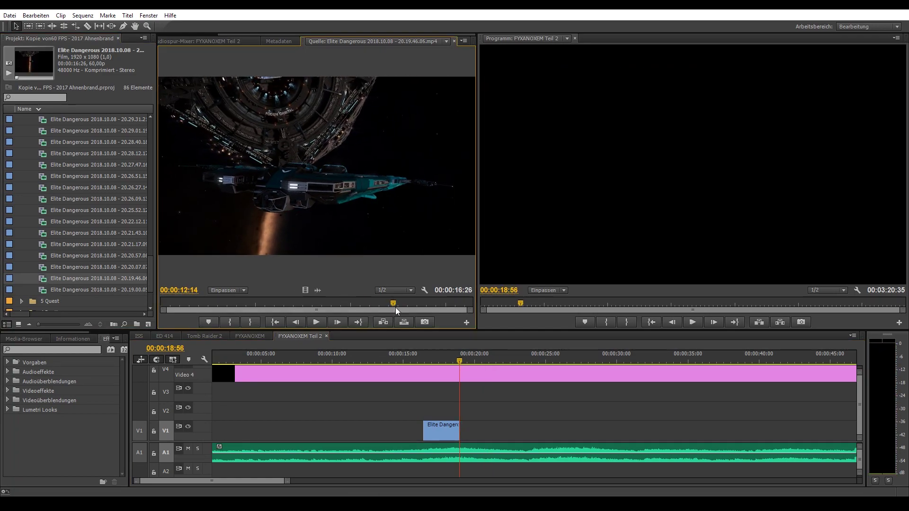
mouse_move(397, 311)
left_mouse_down()
mouse_move(422, 431)
mouse_move(467, 431)
left_mouse_up()
left_click_drag(588, 436, 499, 436)
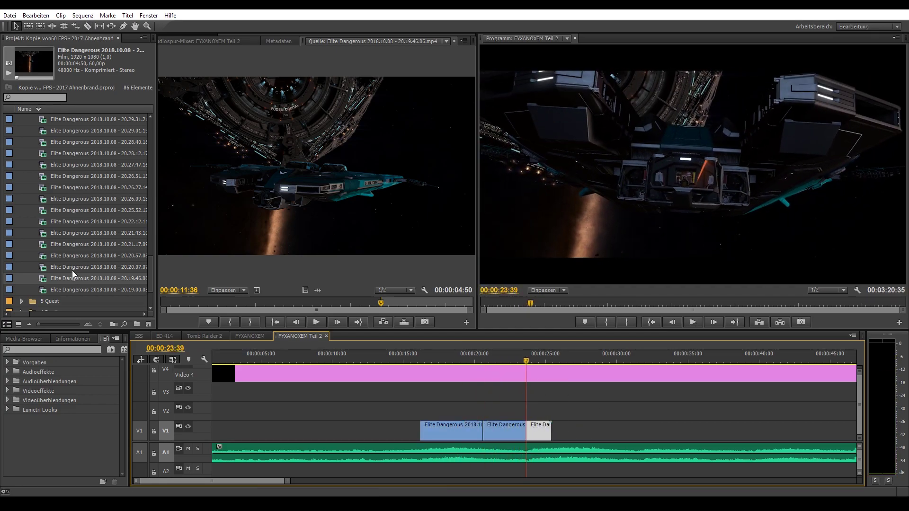
Overwrite the marked range of the next recording onto V1 at the playhead and review it
double_click(504, 430)
key(".")
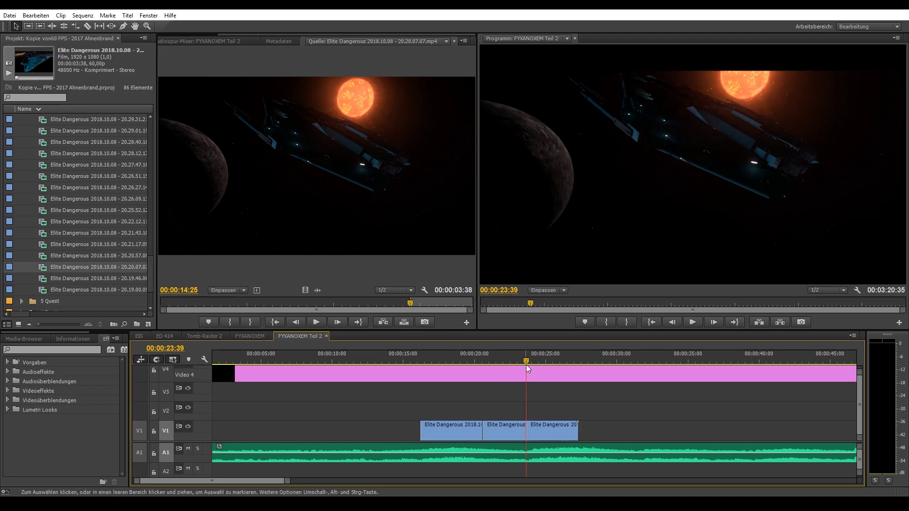
key("space")
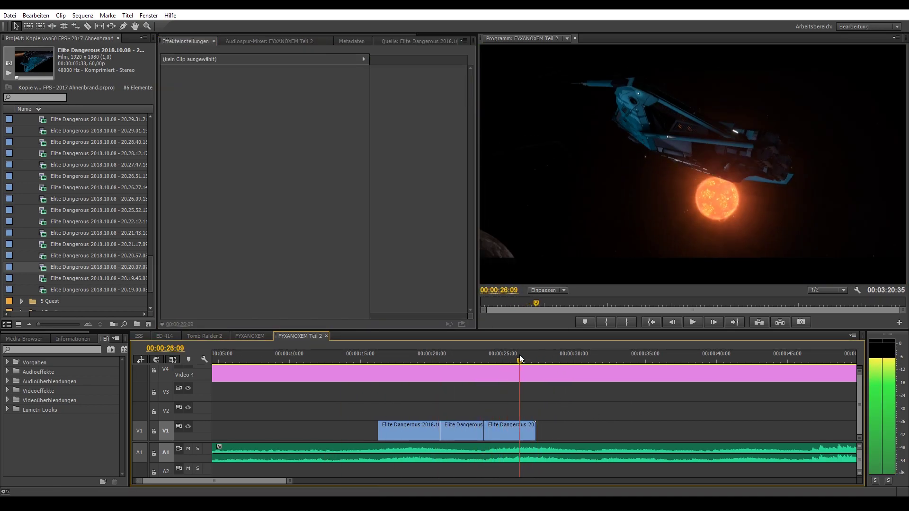
Trim the start of the last V1 clip and razor-split the grey clip at the playhead
left_click(521, 431)
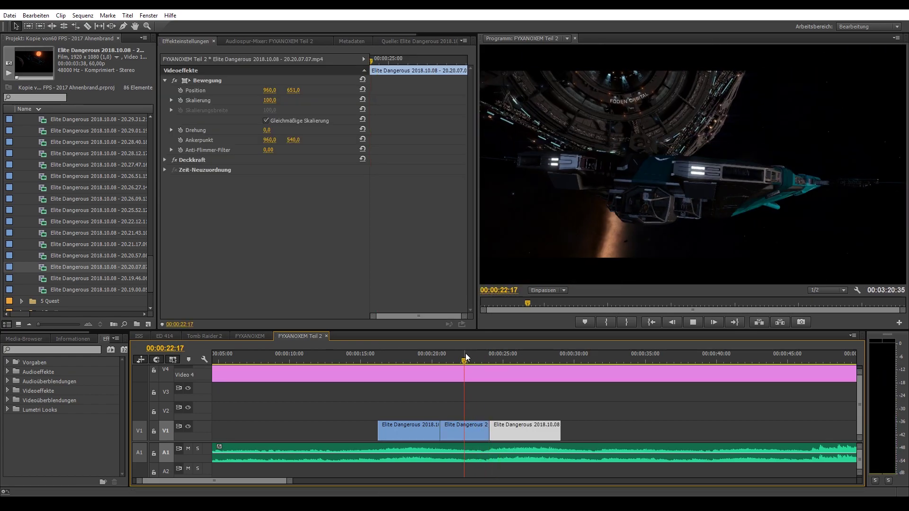
left_click_drag(483, 431, 487, 430)
key("space")
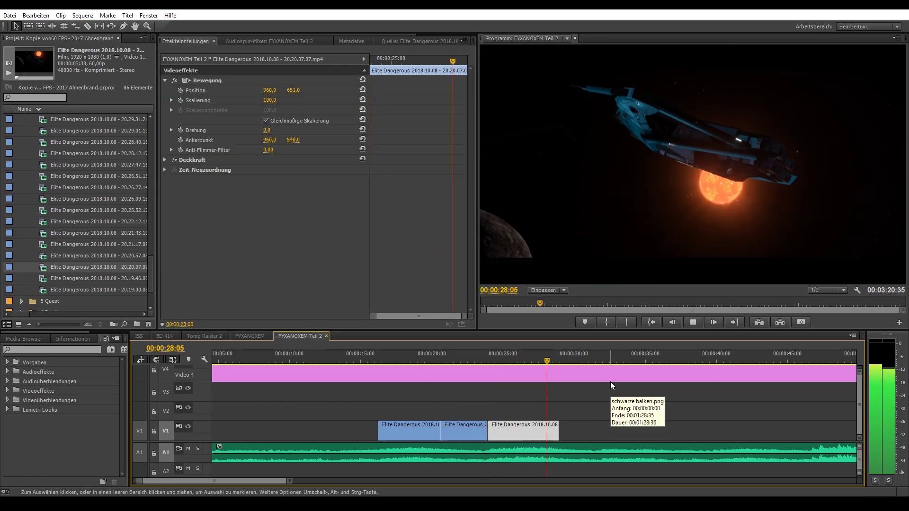
key("space")
key("c")
left_click(549, 431)
Trim the last V1 clip to start just before 29 seconds and slow it to 70% speed
key("v")
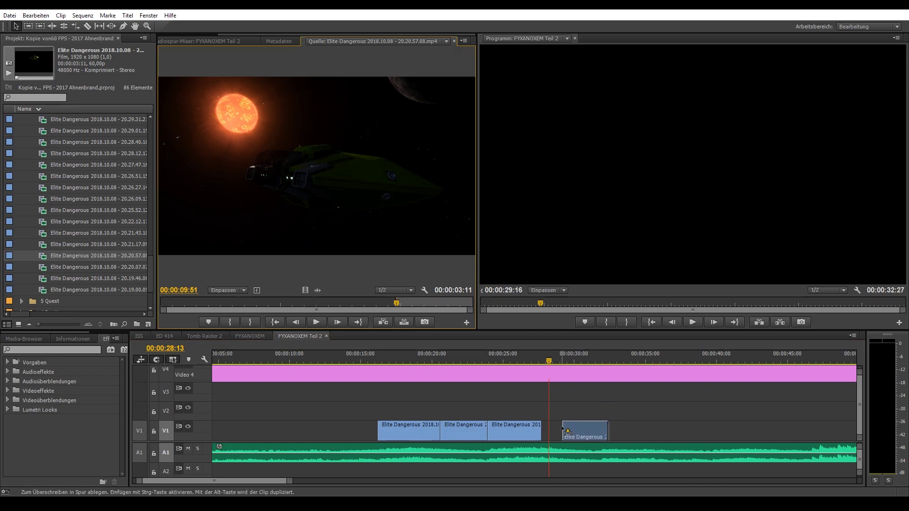
left_click_drag(549, 360, 557, 361)
left_click_drag(573, 432, 553, 431)
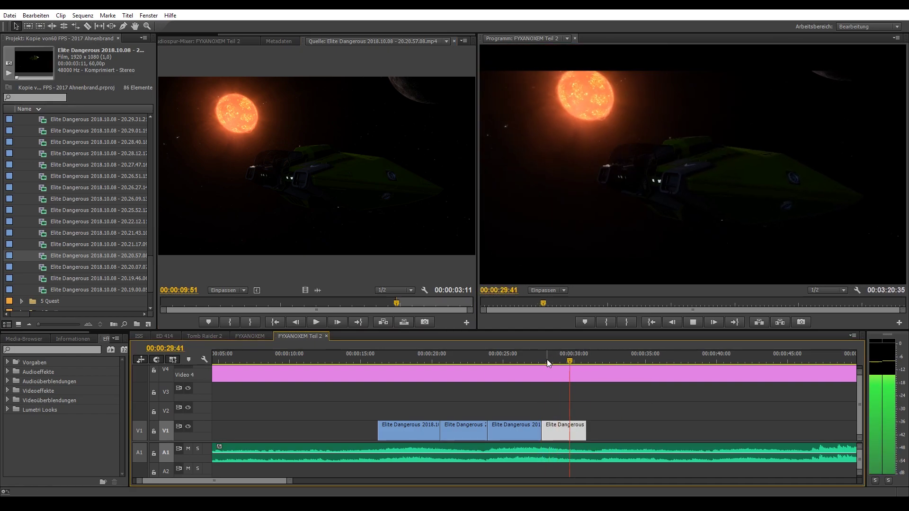
left_click(551, 359)
left_click(562, 433)
key("ctrl+r")
type("70")
key("Return")
key("space")
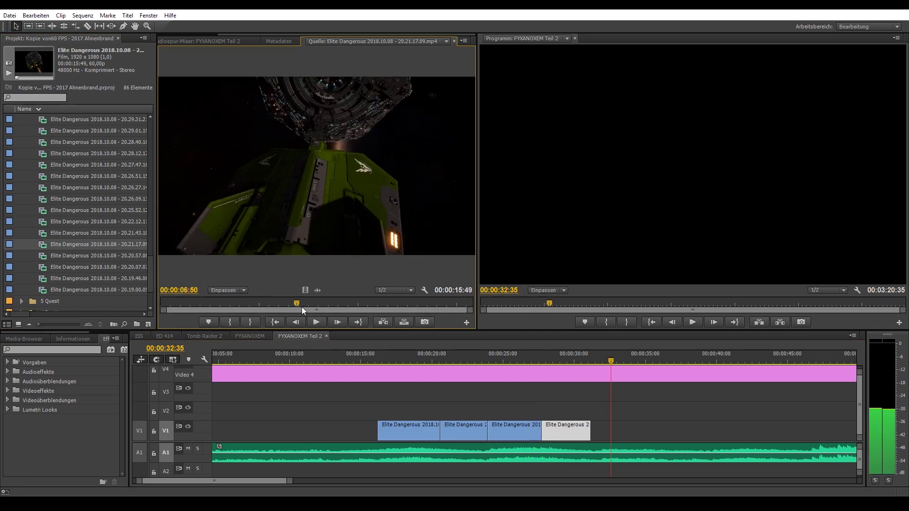
Add the previewed clip after the last shot, undo the unwanted grey clip, and nudge it left
key("space")
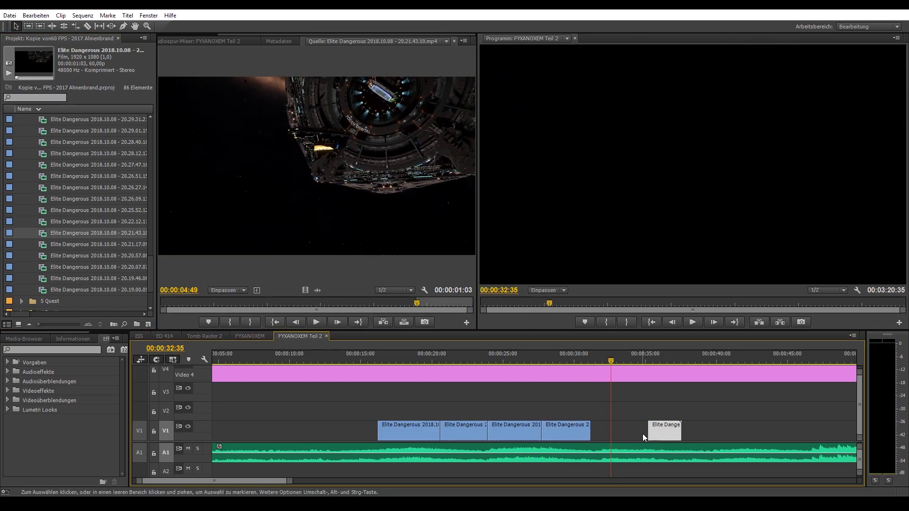
left_click_drag(625, 435, 615, 431)
left_click(603, 356)
key("space")
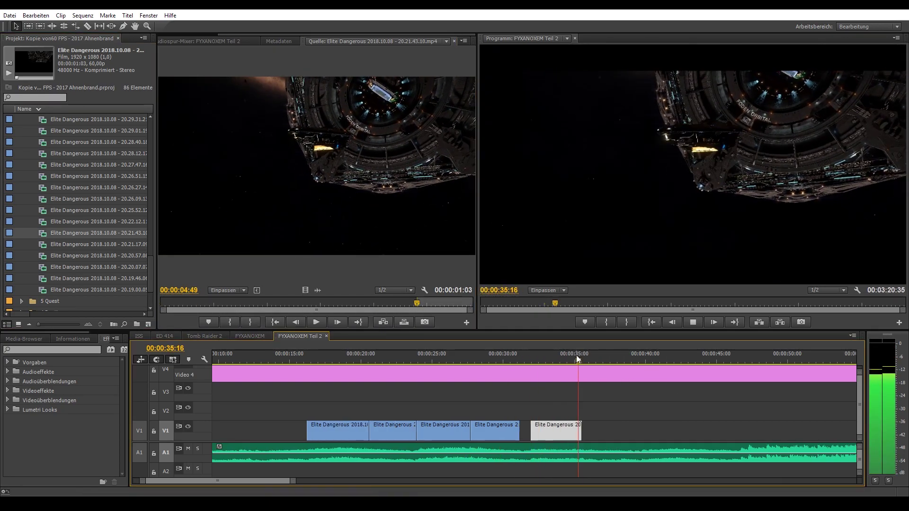
key("ctrl+z")
left_click_drag(575, 431, 570, 430)
Razor-split the last V1 clip at the cut point and delete its leftover tail
key("space")
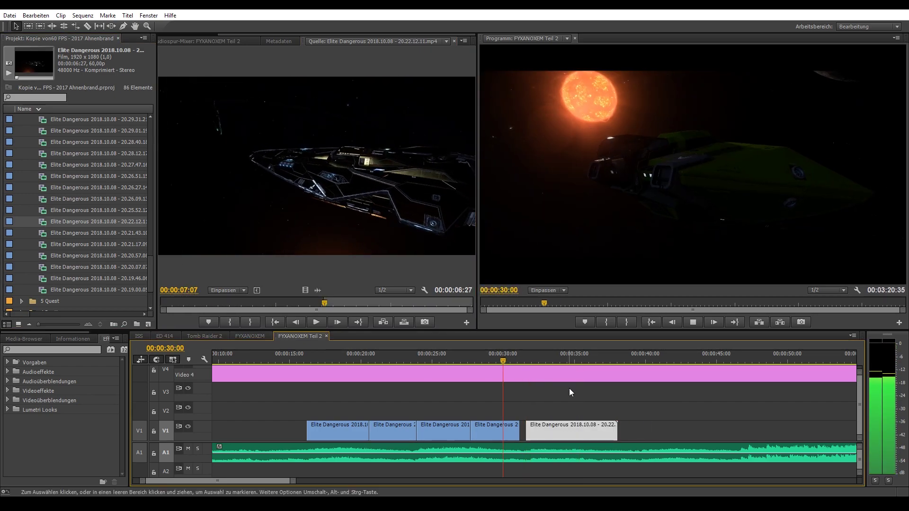
key("c")
left_click(602, 427)
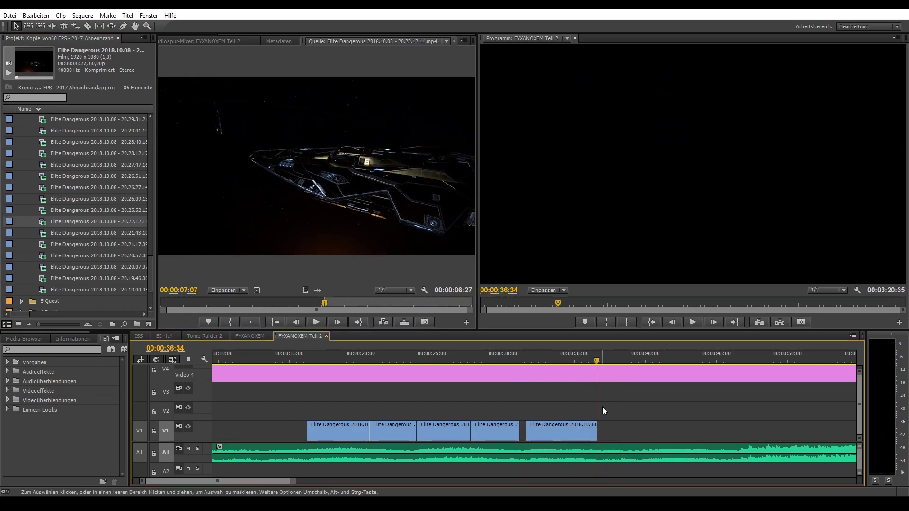
key("v")
left_click(608, 431)
key("Delete")
Review the montage from about 27 seconds and check the effect settings of the clip near 20 seconds
left_click(422, 355)
key("space")
key("minus")
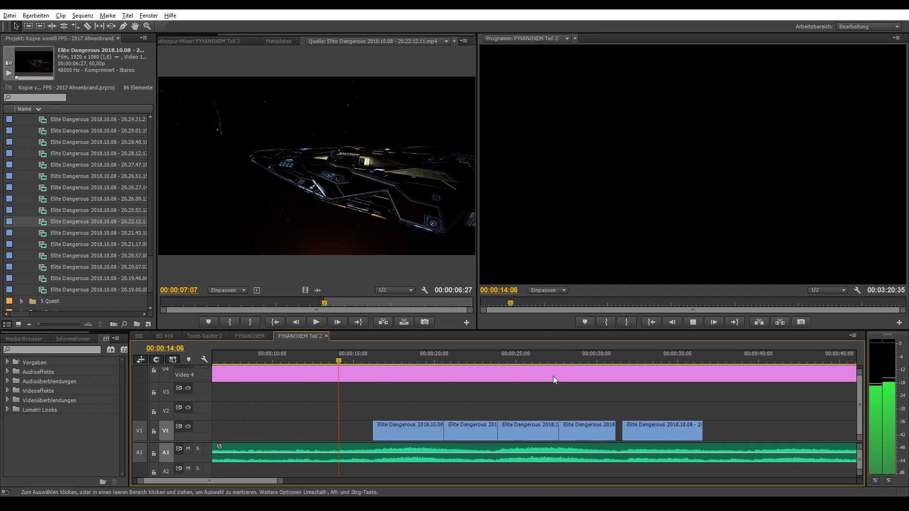
left_click(206, 41)
key("shift+5")
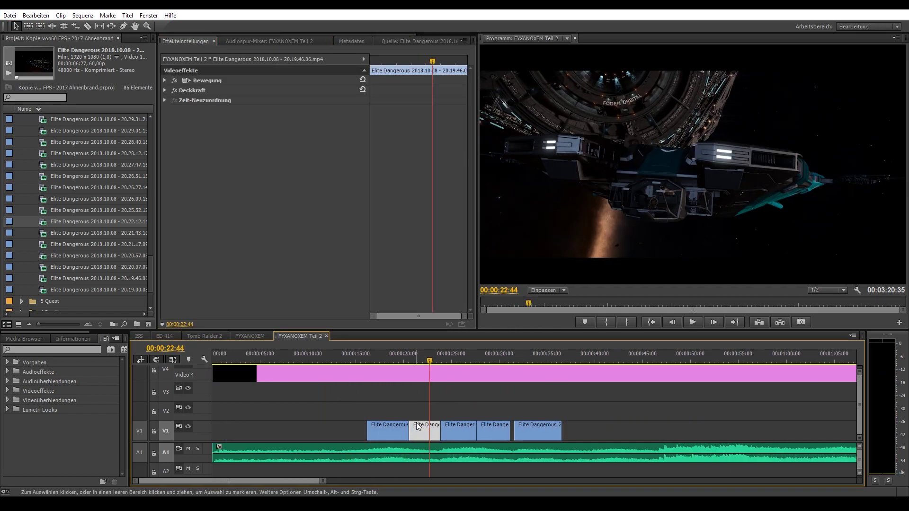
left_click_drag(429, 361, 442, 361)
left_click(520, 401)
key("space")
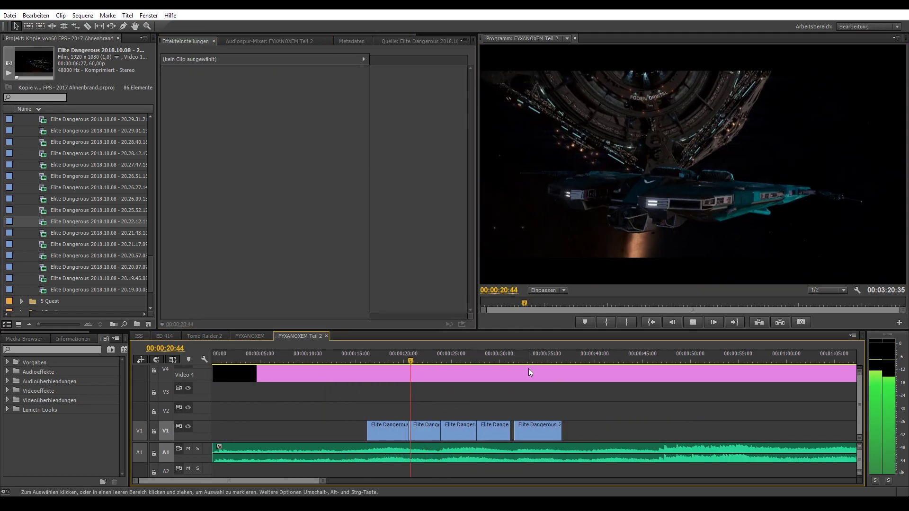
Append the red-ship recording 20.28.12.17 to the end of V1 and close the gap
scroll(520, 401, "up", 2)
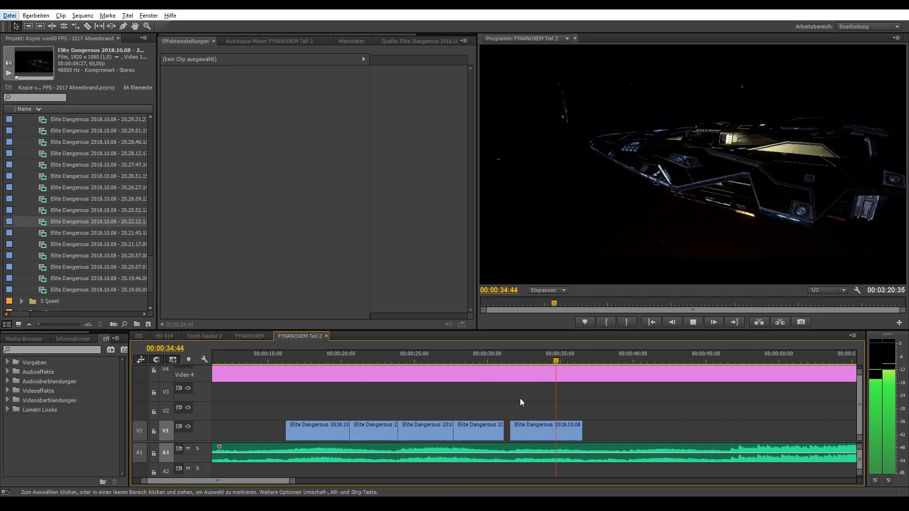
double_click(45, 164)
double_click(45, 153)
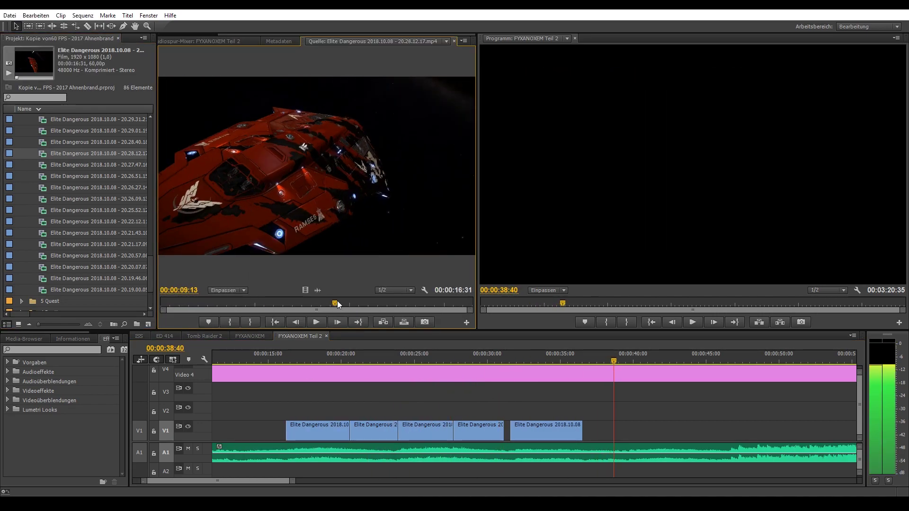
left_click_drag(337, 300, 589, 365)
key("space")
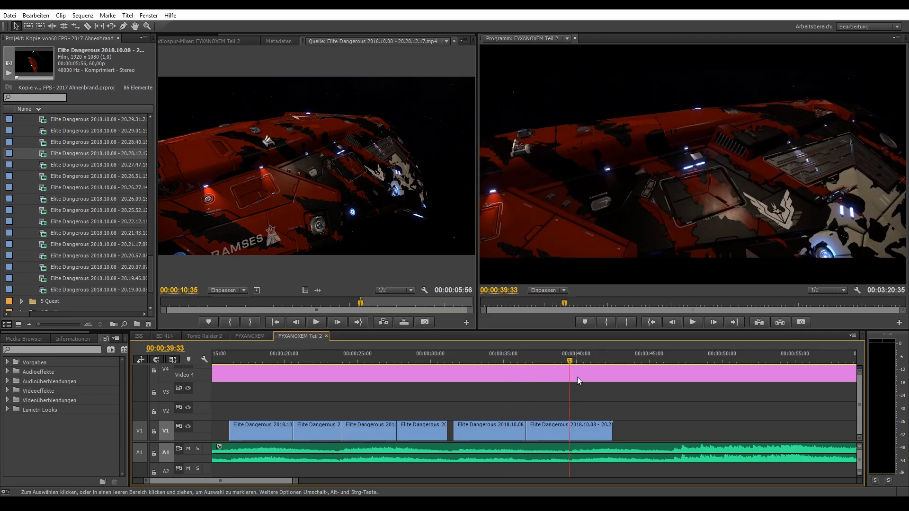
left_click_drag(543, 429, 535, 428)
Place the Sun Dragon shot on V1 starting at 39:32 and play it
key("c")
key("v")
double_click(45, 142)
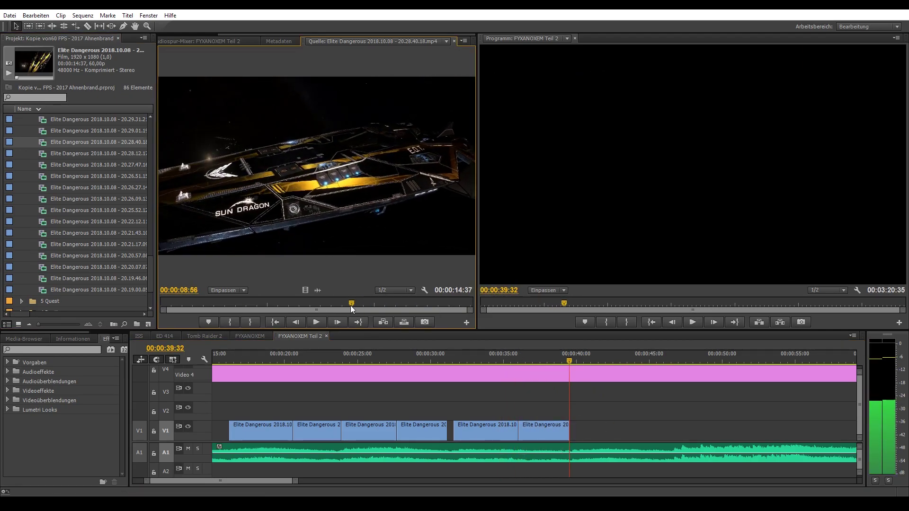
left_click_drag(317, 166, 575, 365)
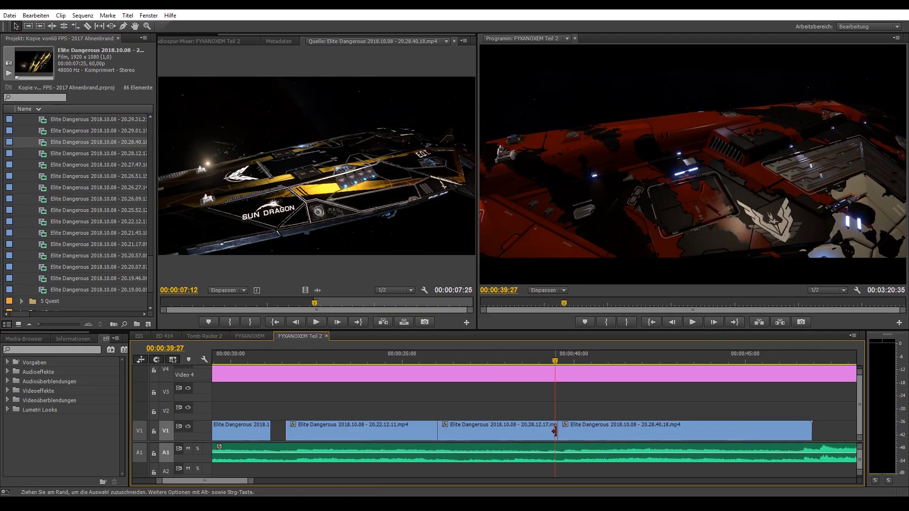
key("minus")
key("space")
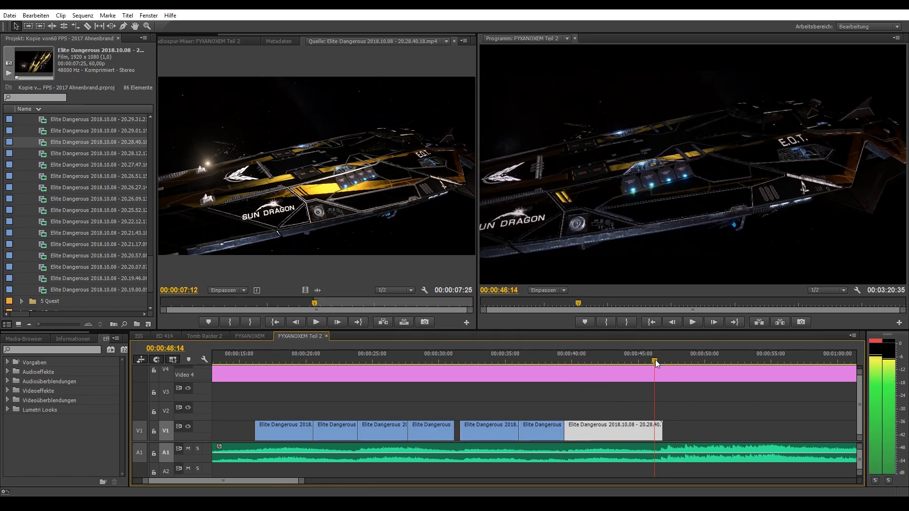
Show the Sun Dragon clip's effect settings and shuttle through the sequence to review it
key("shift+5")
key("j")
key("j")
key("j")
key("j")
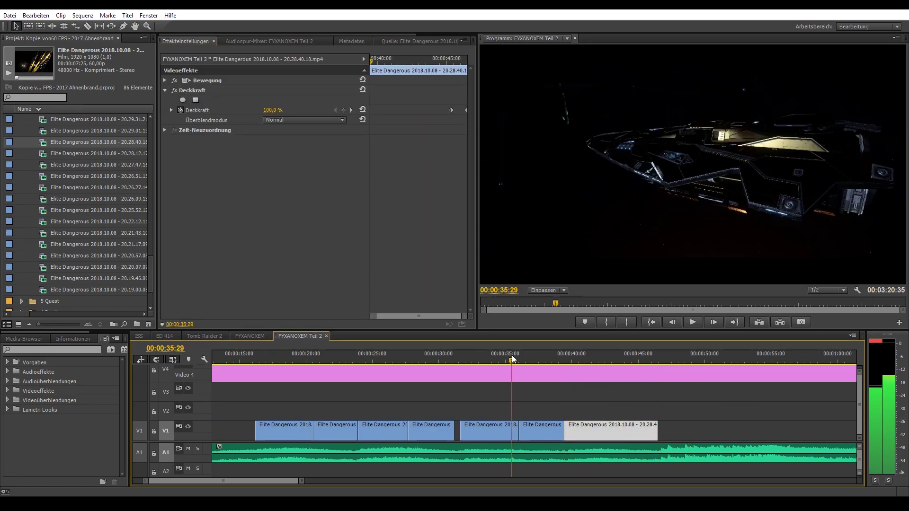
key("minus")
scroll(386, 399, "down", 1)
key("l")
key("l")
key("l")
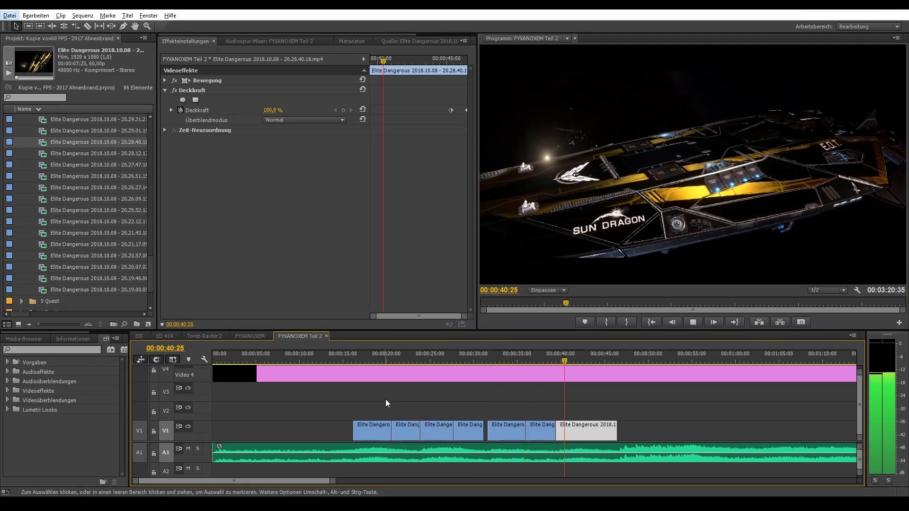
key("k")
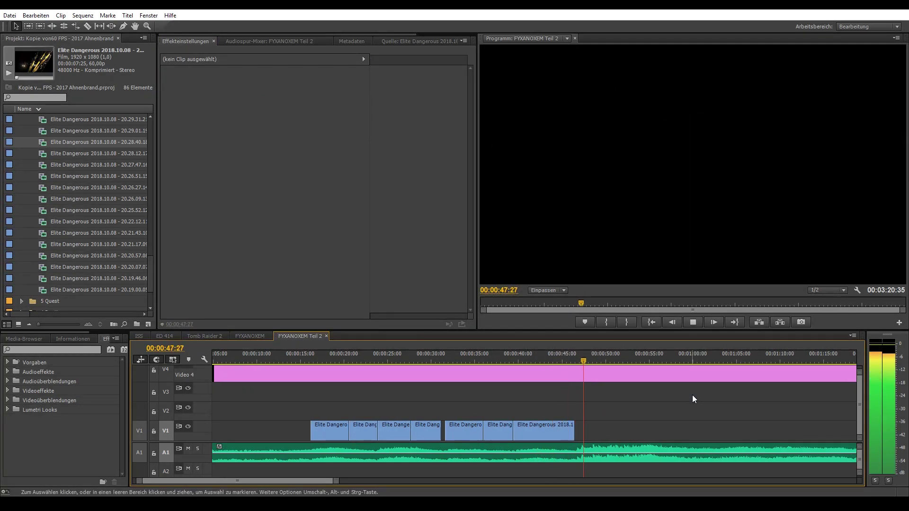
Append the 20.25.52.12 fleet shot to V1 after the Sun Dragon shot
double_click(47, 230)
double_click(47, 210)
left_click(392, 303)
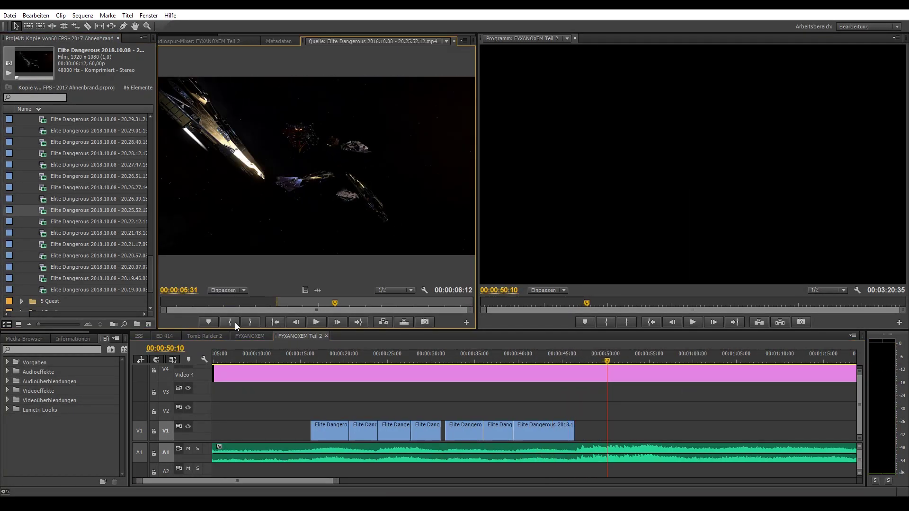
left_click_drag(623, 433, 611, 430)
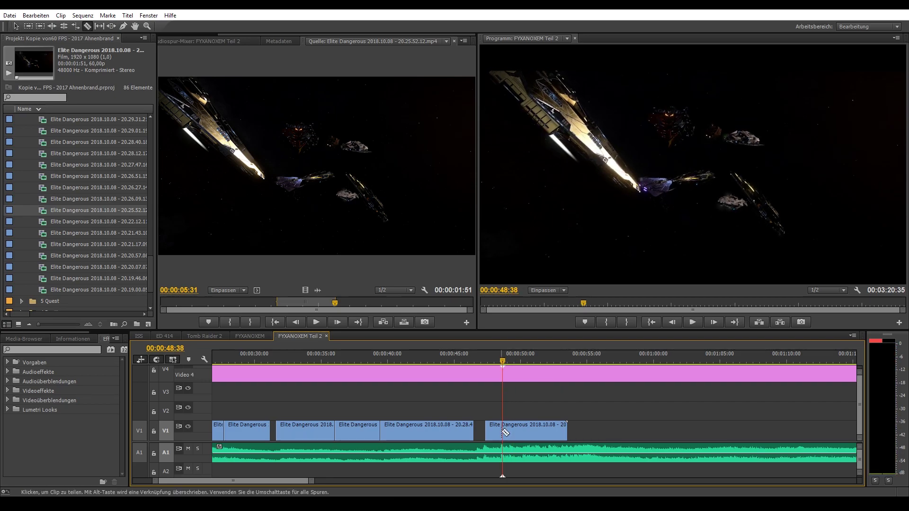
Mark an In point on the next recording and overwrite it onto V1 at the playhead
double_click(66, 199)
left_click(221, 303)
key("i")
key("period")
Rearrange the middle V1 clips, shifting the trailing piece earlier, and park the playhead at 49:13
left_click_drag(481, 361, 616, 361)
left_click_drag(627, 432, 540, 434)
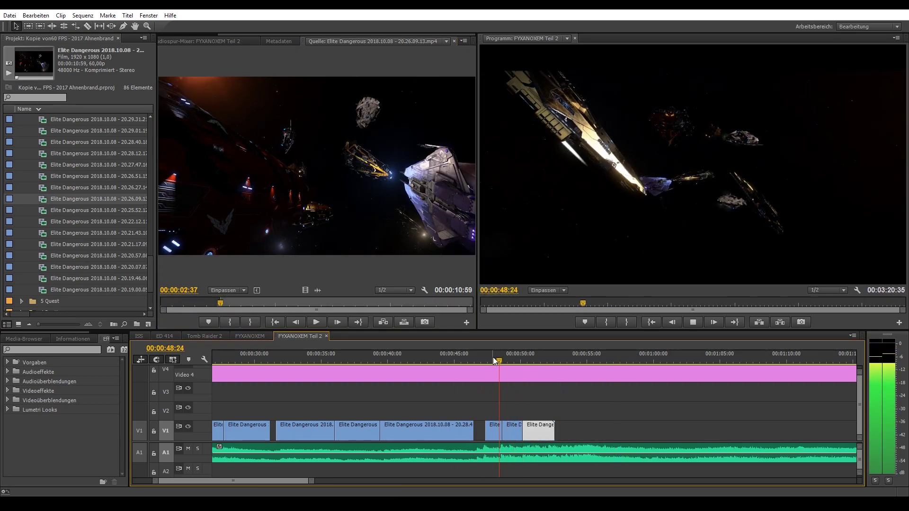
left_click_drag(494, 361, 543, 361)
key("ctrl+z")
key("equal")
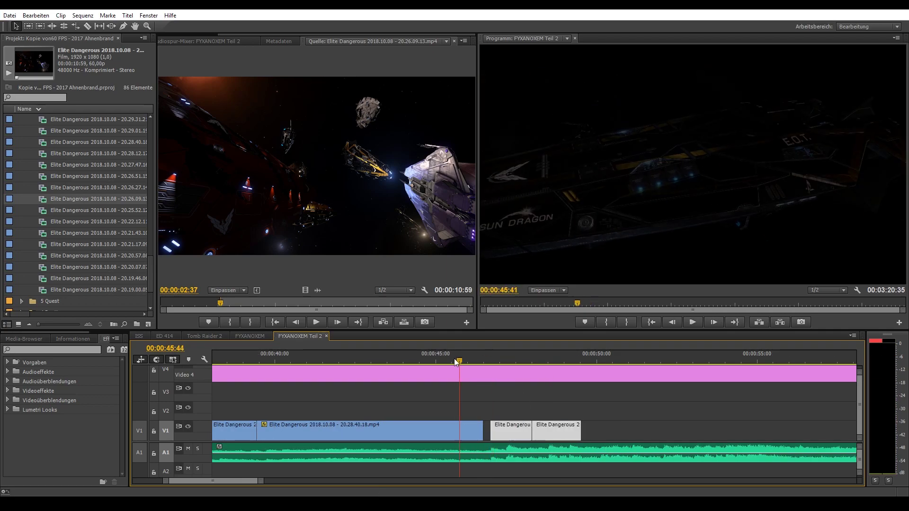
left_click_drag(456, 363, 550, 362)
key("ctrl+z")
left_click(571, 361)
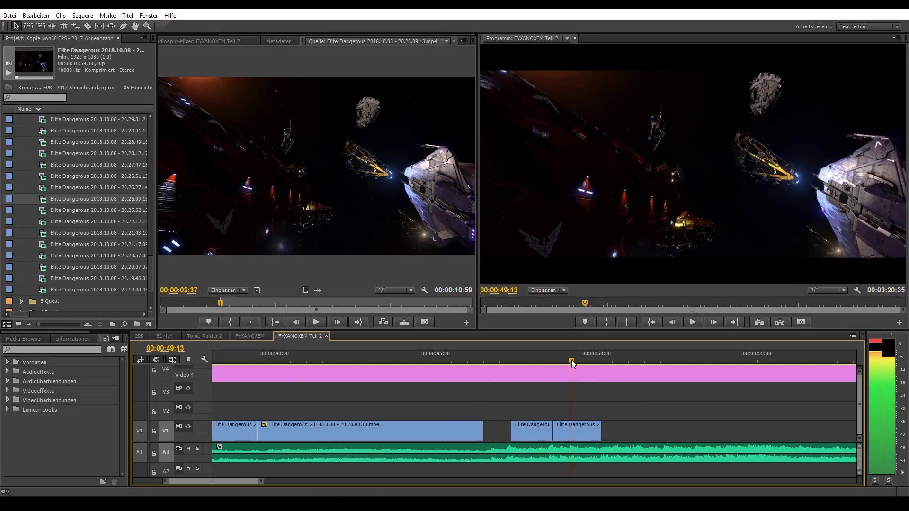
Place clip 20.26.27.14 into the sequence and check its placement around 51:50
double_click(95, 187)
left_click_drag(228, 293, 562, 423)
left_click_drag(505, 361, 655, 361)
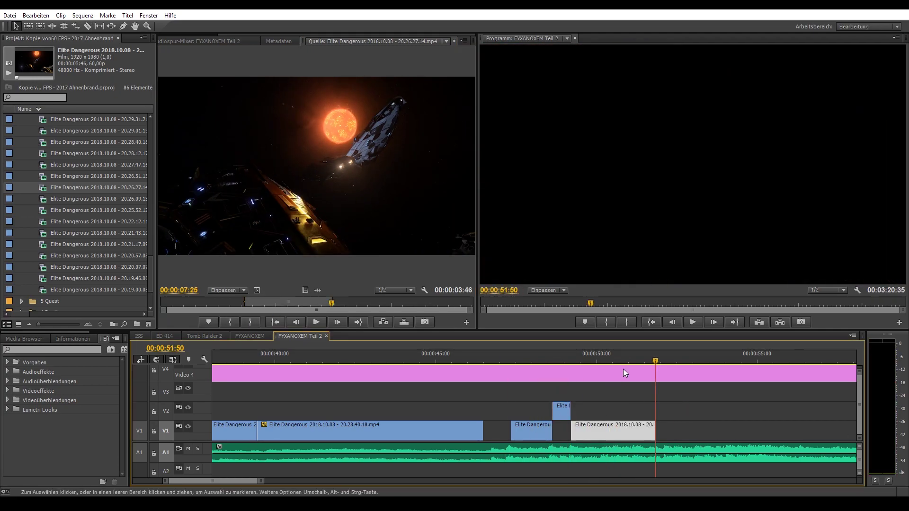
left_click_drag(463, 360, 541, 365)
Review the section from 44:06 to 46:42 and select the music segment on A1
key("minus")
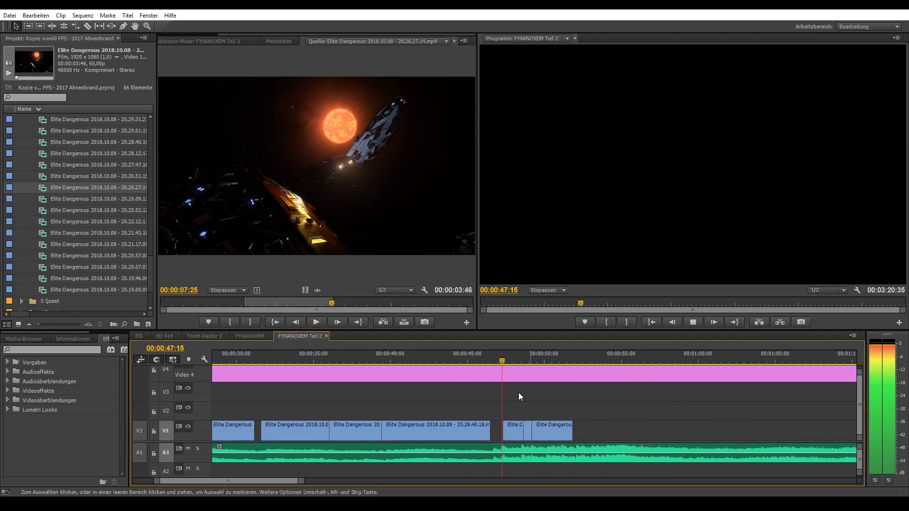
key("c")
key("shift+5")
key("space")
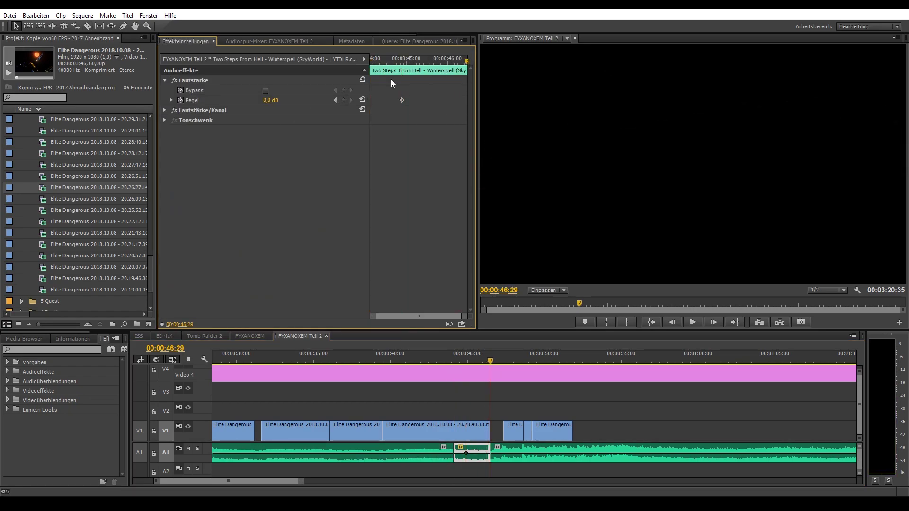
key("equal")
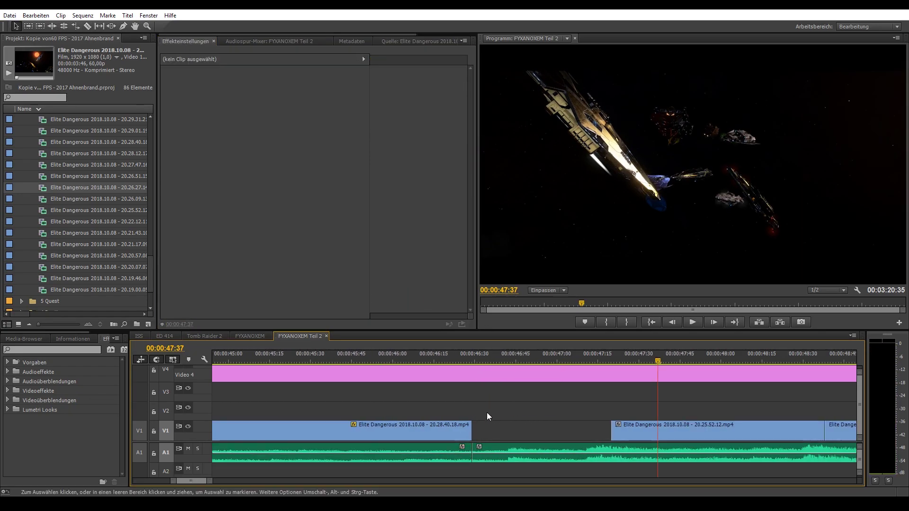
key("space")
key("equal")
key("minus")
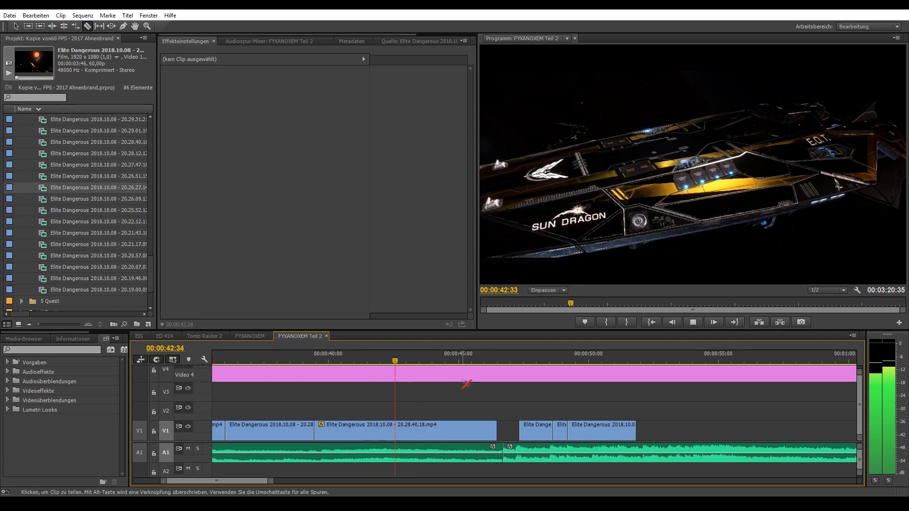
key("v")
left_click(448, 453)
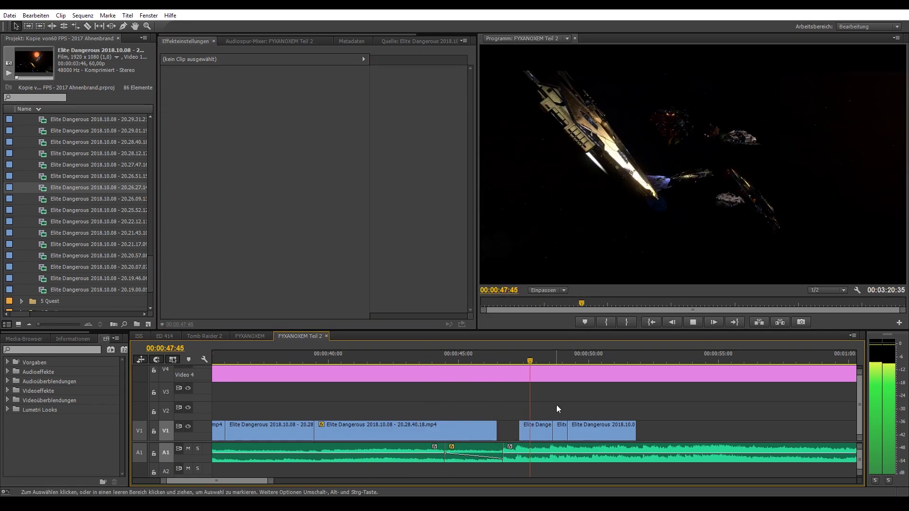
Cut the V1 clip at 50:11, delete the piece after the cut, and replay the section
left_click(569, 362)
left_click_drag(570, 363, 595, 361)
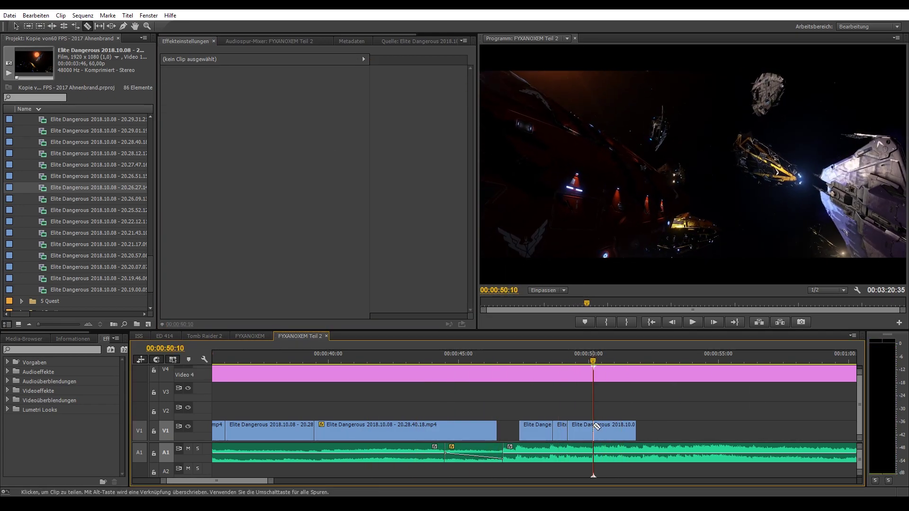
left_click(594, 427)
key("v")
left_click(615, 428)
key("Delete")
left_click(491, 455)
key("space")
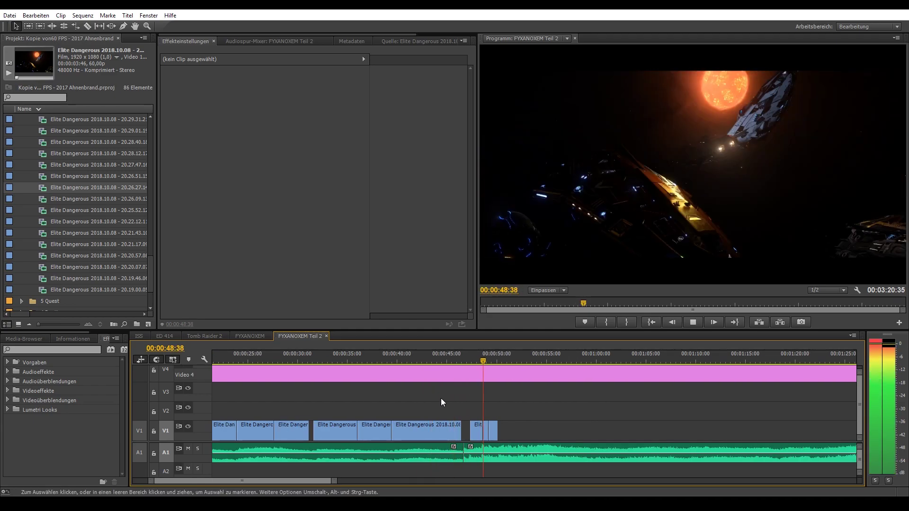
Mark clip 20.26.51.15's In point at 7:52 and append it after the last V1 clip
double_click(493, 428)
left_click_drag(391, 298, 332, 299)
key("i")
key("period")
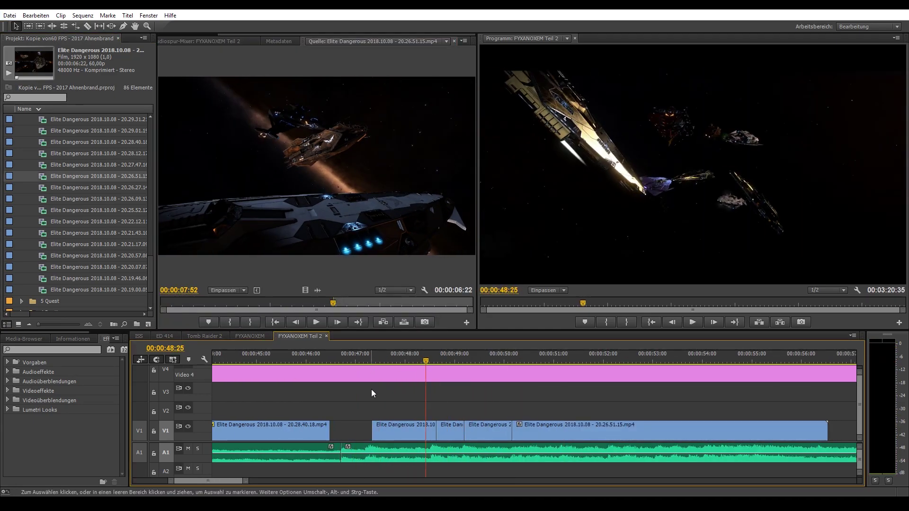
left_click(545, 360)
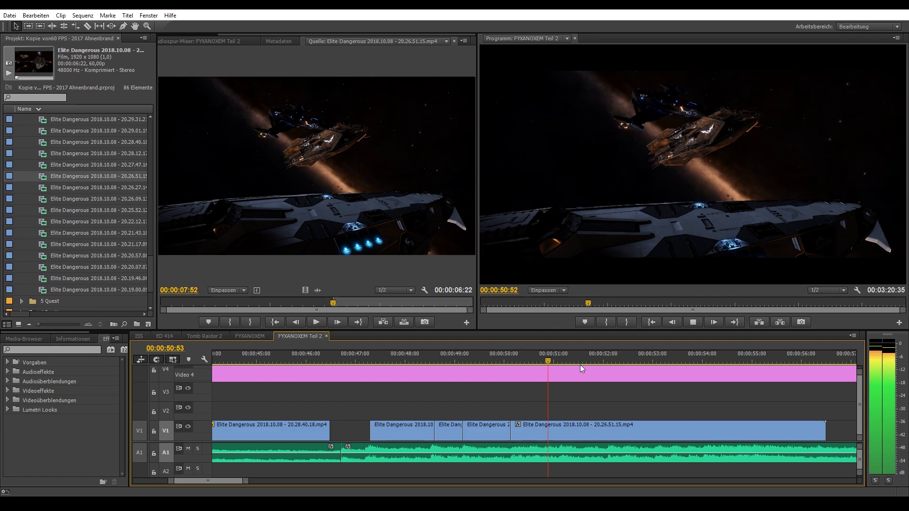
Place clip 20.27.47.16 in the sequence from 51:08 and move it up to V3
double_click(95, 165)
key("period")
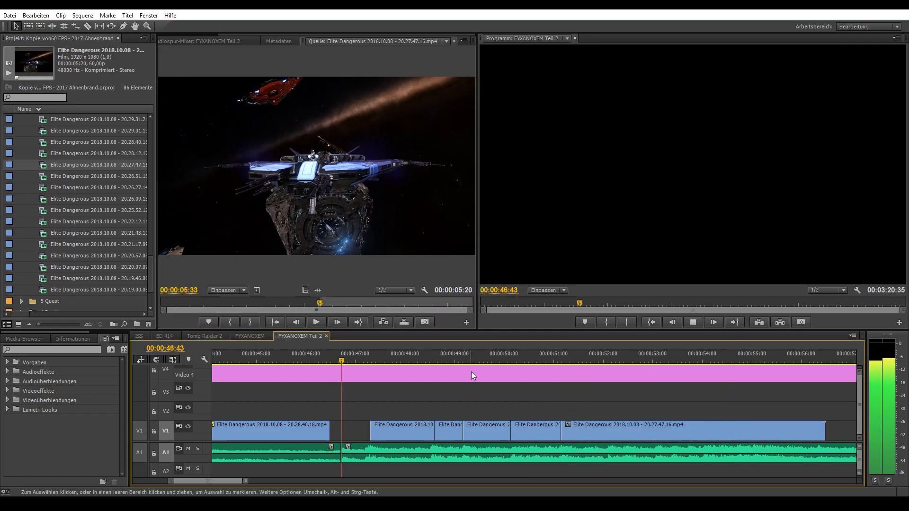
key("space")
mouse_move(535, 431)
left_mouse_down()
mouse_move(658, 399)
mouse_move(684, 419)
left_mouse_up()
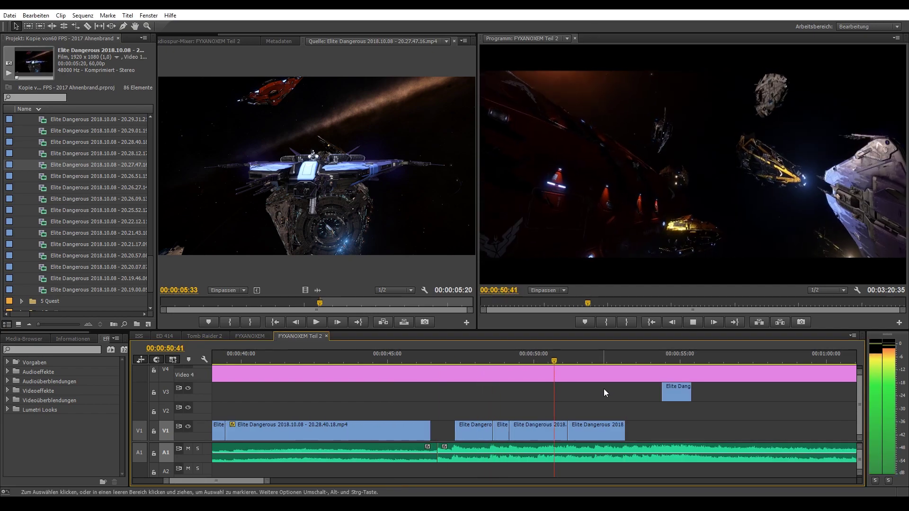
Trim the last clip to end at 55:07 and replay the edit from 50:47
key("minus")
key("equal")
left_click(659, 361)
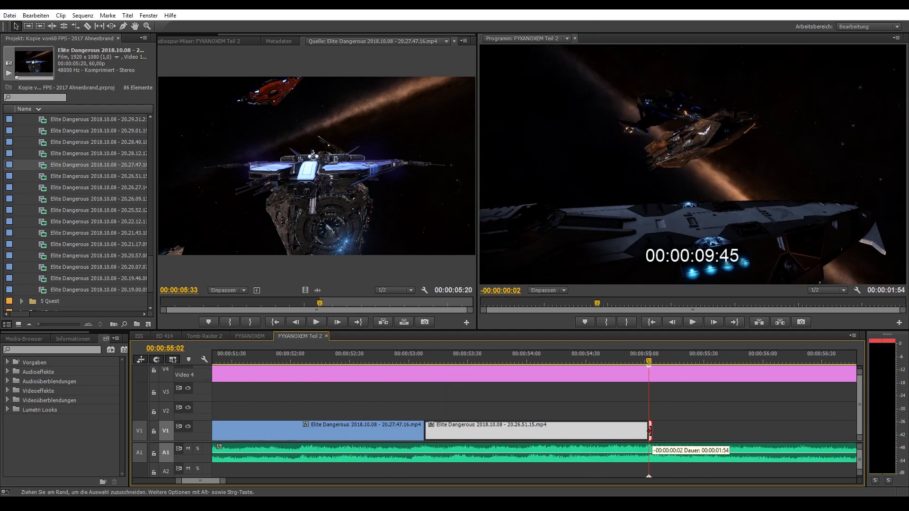
left_click_drag(650, 431, 649, 431)
key("minus")
left_click(433, 353)
key("space")
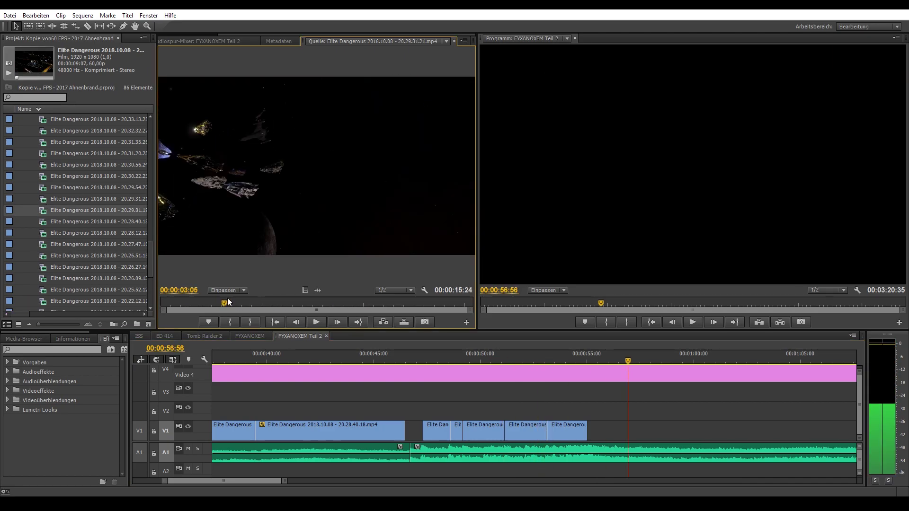
Mark the next source clip's In point at 10:17 and append it to V1
left_click_drag(223, 303, 369, 303)
key("i")
key("period")
key("space")
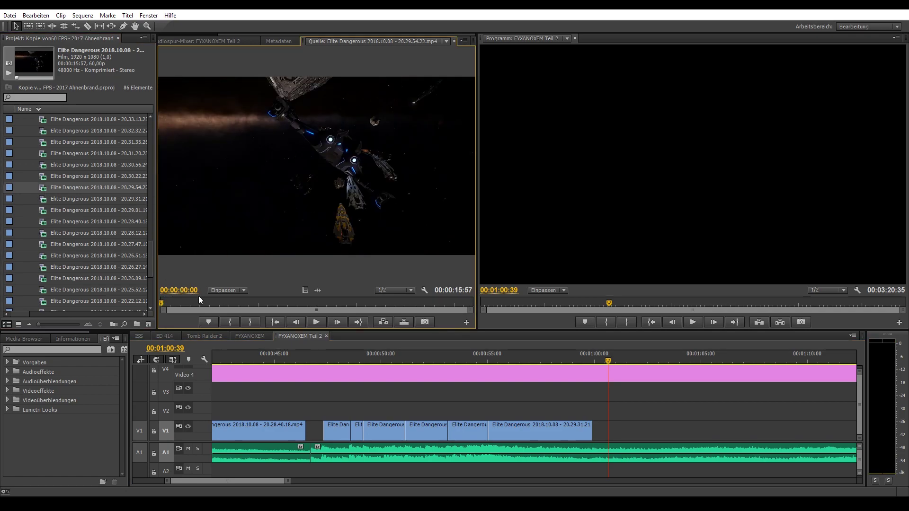
Append another shot from about 3:52 and trim its end at 1:10:24
left_click_drag(199, 303, 236, 303)
left_click(230, 322)
key("period")
key("space")
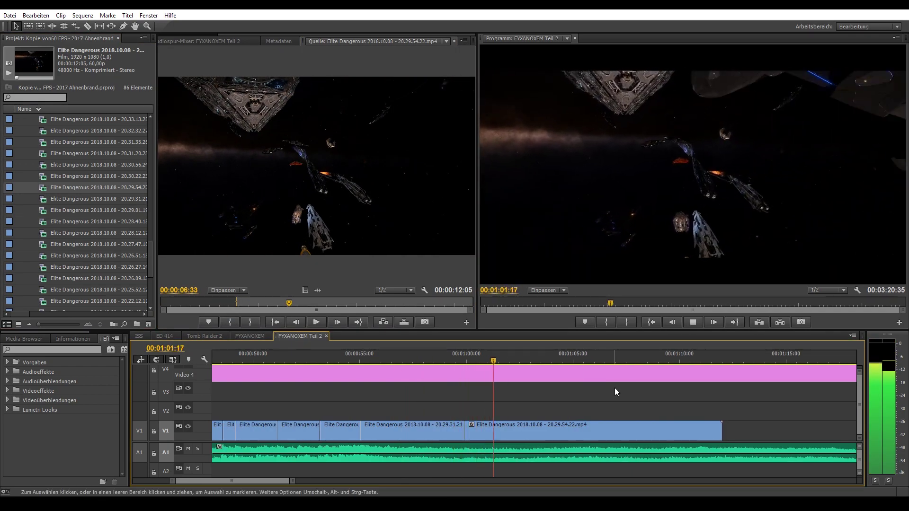
left_click(533, 360)
key("space")
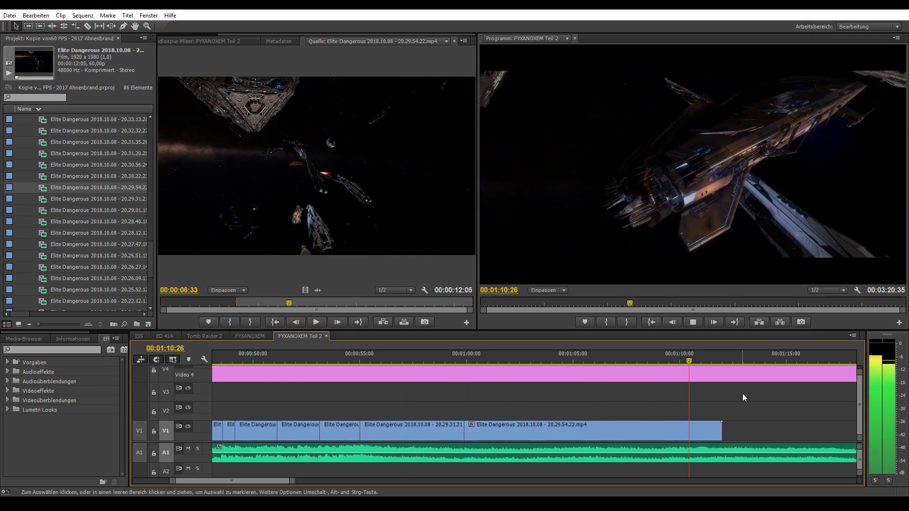
key("w")
Append clip 20.30.56.24 at the playhead on V1 and review the sequence from about 0:54
double_click(95, 164)
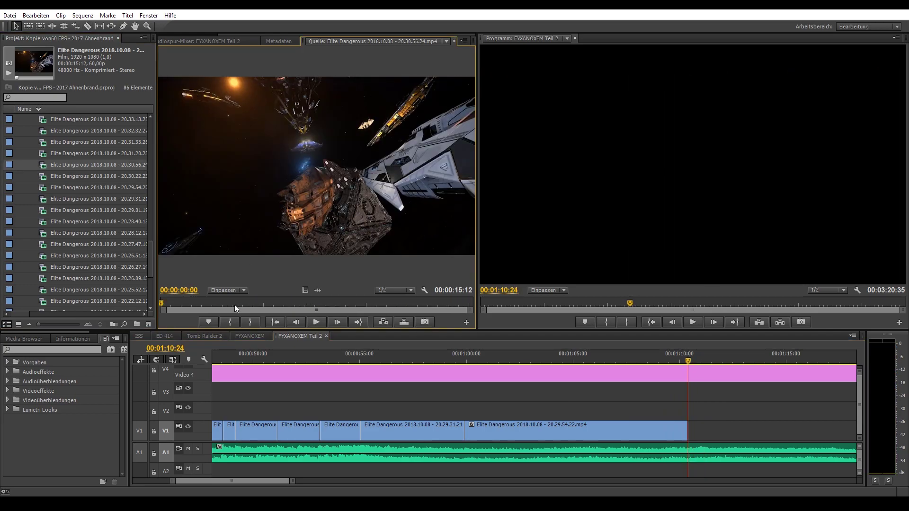
left_click_drag(304, 290, 676, 425)
key("minus")
key("Up")
key("space")
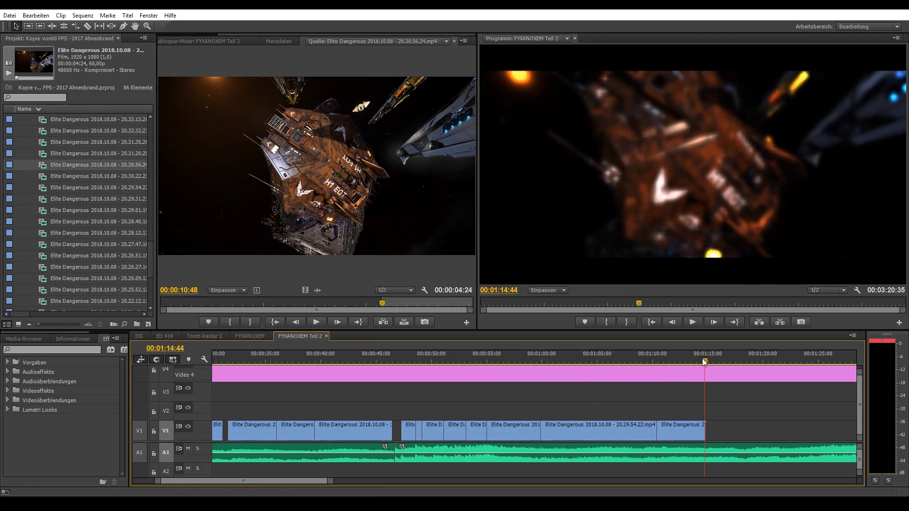
left_click(687, 430)
Add clip 20.31.20.25 after the last V1 clip and replay from 1:15:08
left_click(727, 360)
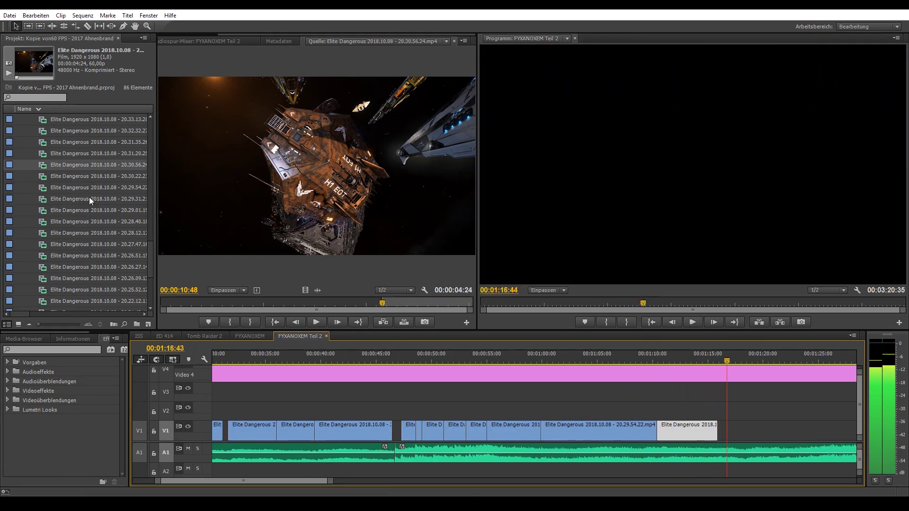
double_click(95, 153)
left_click_drag(305, 291, 729, 431)
left_click(582, 364)
key("space")
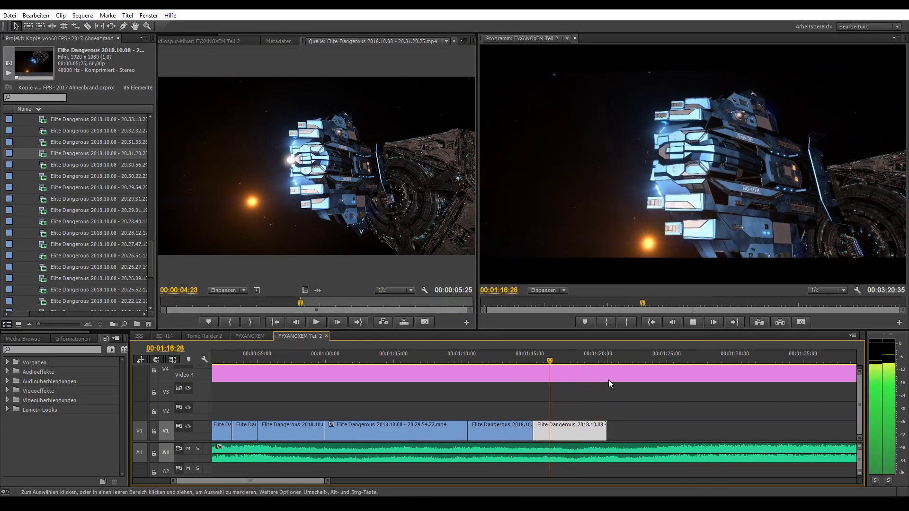
Delete the clip after the playhead at 1:18:42 and play the whole sequence from 28:40
left_click(580, 362)
left_click(588, 431)
key("Delete")
scroll(586, 425, "up", 3)
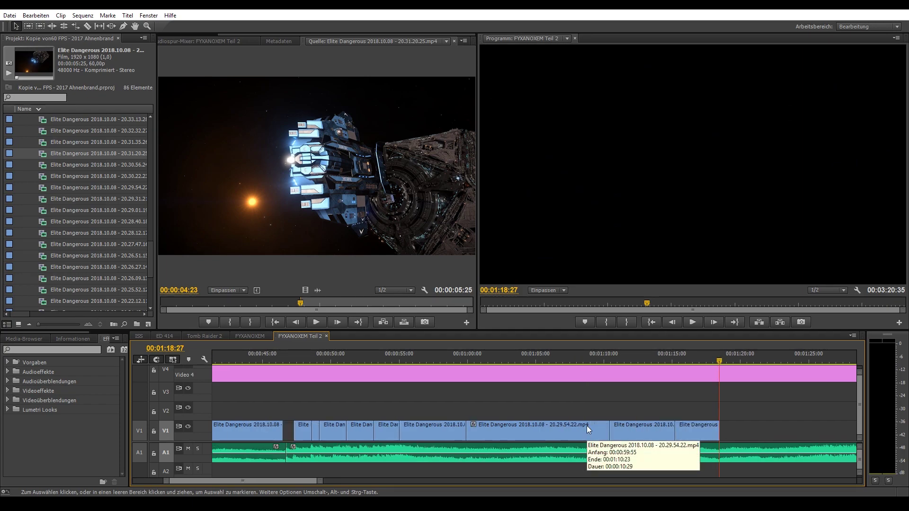
key("backslash")
key("space")
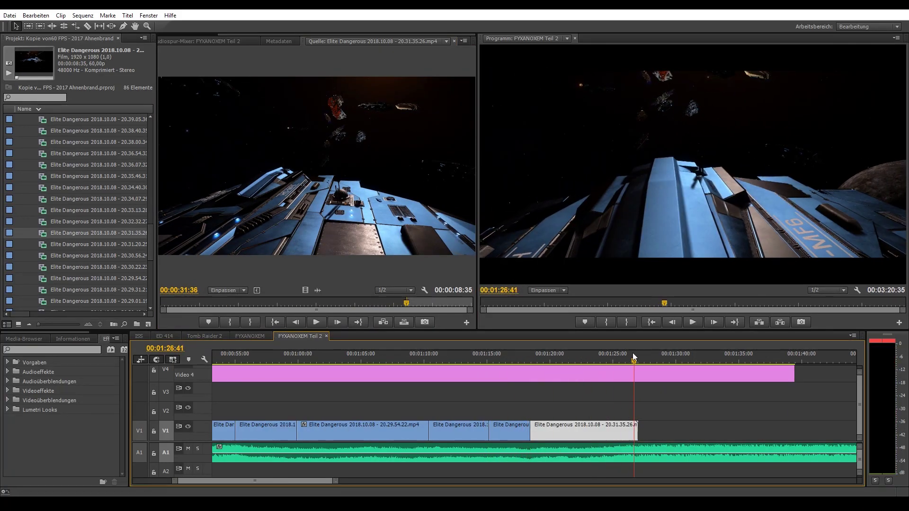
Split the last clip at 1:26:04 and remove the short piece after the split
key("space")
key("ctrl+k")
left_click(634, 433)
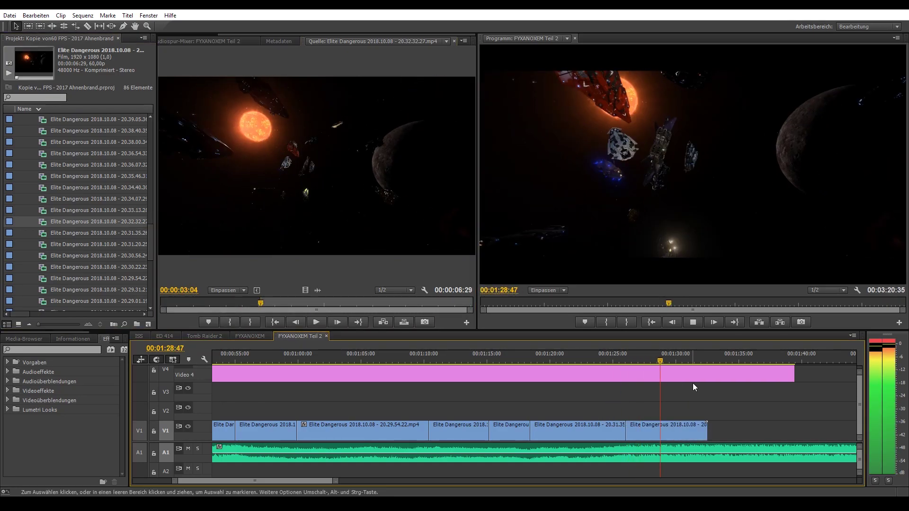
key("space")
key("w")
Preview clips 20.34.07.29 (around 12:48) and 20.38.00.34 in the Source monitor
double_click(95, 199)
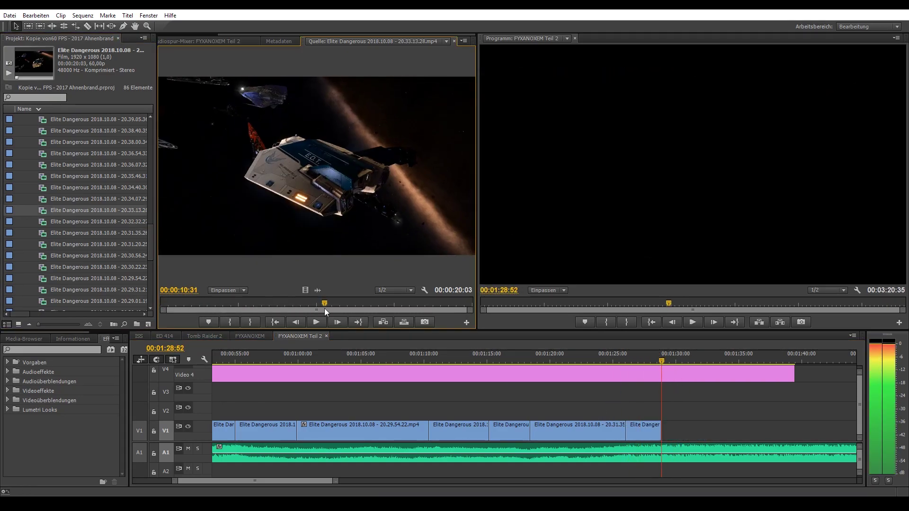
left_click_drag(324, 303, 394, 304)
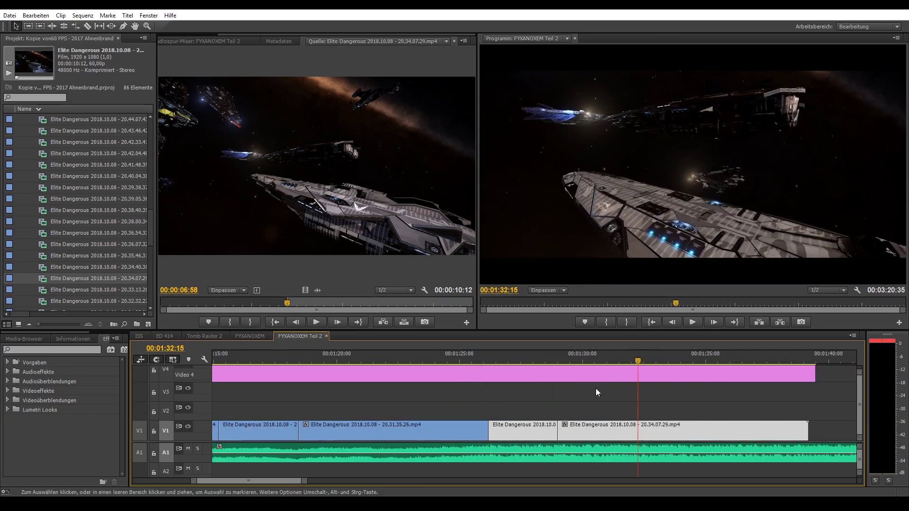
scroll(76, 213, "up", 2)
double_click(71, 290)
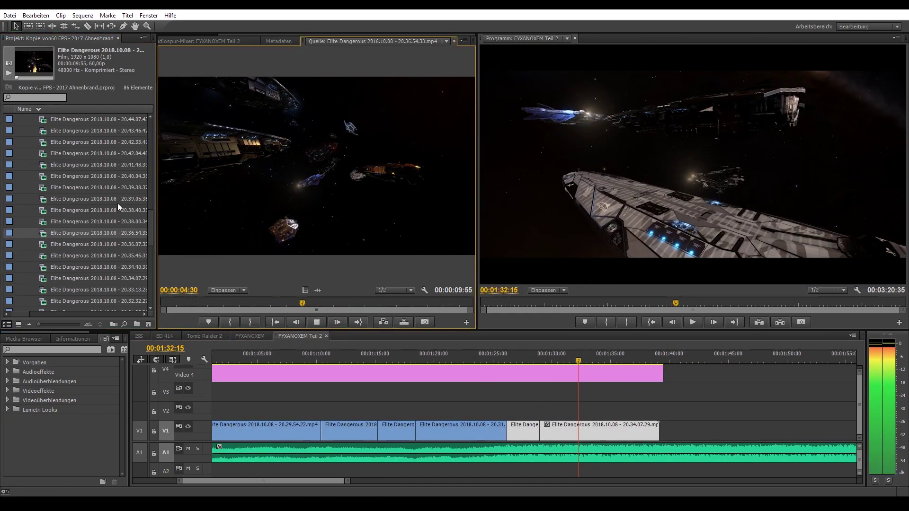
Place a section of clip 20.40.04.38 on V2 starting at about 01:26
double_click(47, 245)
left_click(278, 303)
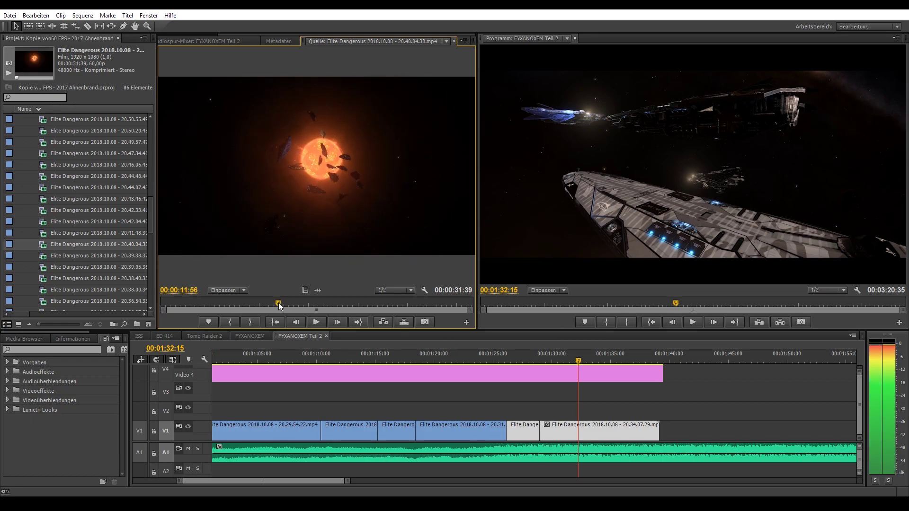
left_click_drag(317, 213, 580, 409)
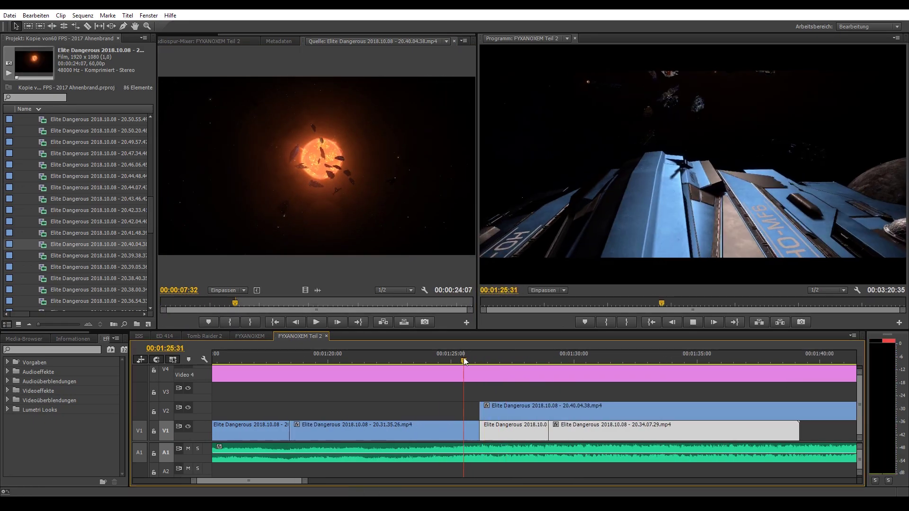
Speed the V2 clip 20.40.04.38 up to about 200% via Speed/Duration
right_click(584, 408)
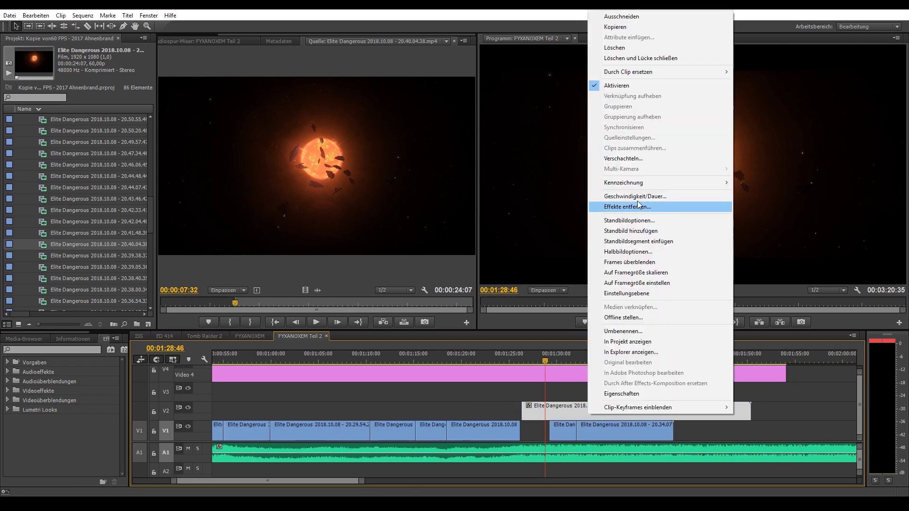
left_click(518, 440)
key("space")
key("ctrl+r")
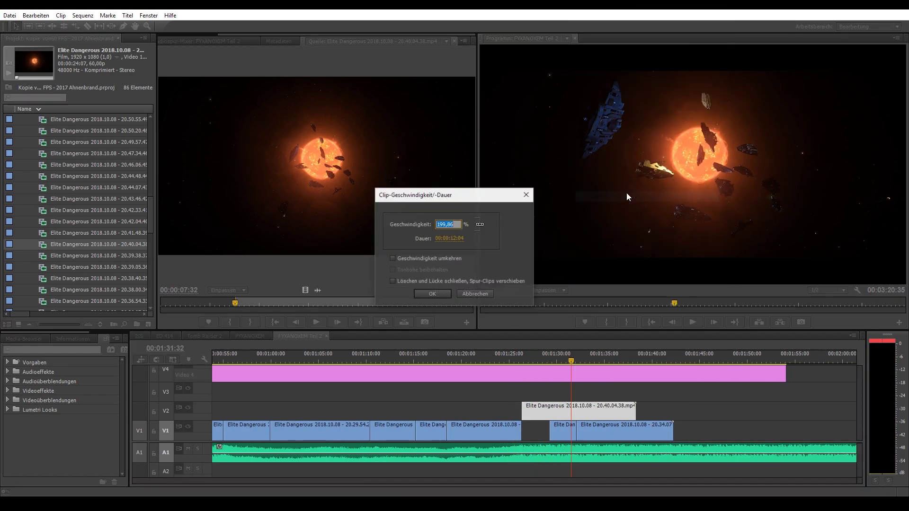
key("Return")
key("ctrl+r")
Insert the sped-up clip into V1, then cut and ripple-delete the excess piece
key("Return")
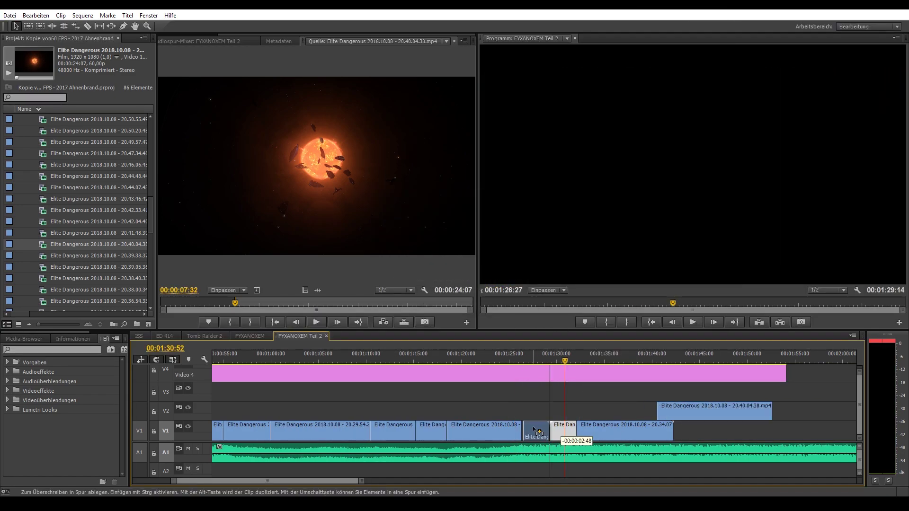
key("space")
key("space")
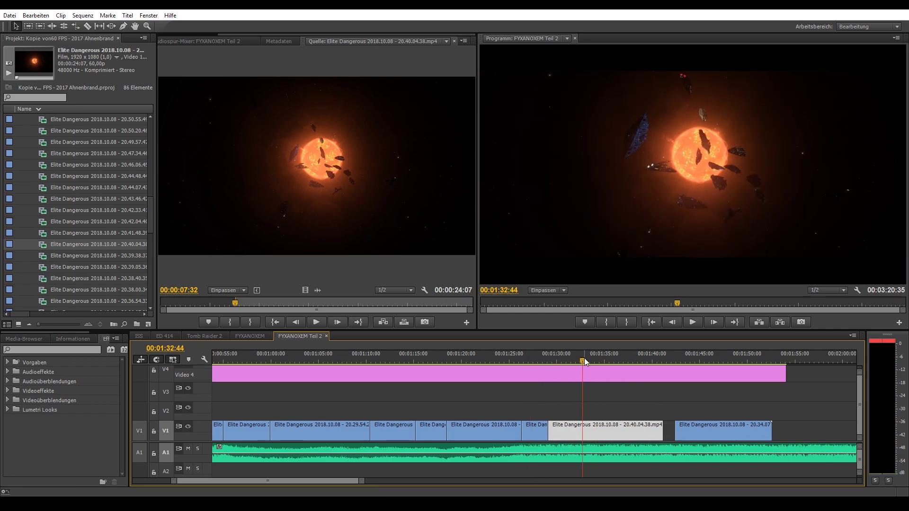
key("ctrl+k")
key("shift+Delete")
key("backslash")
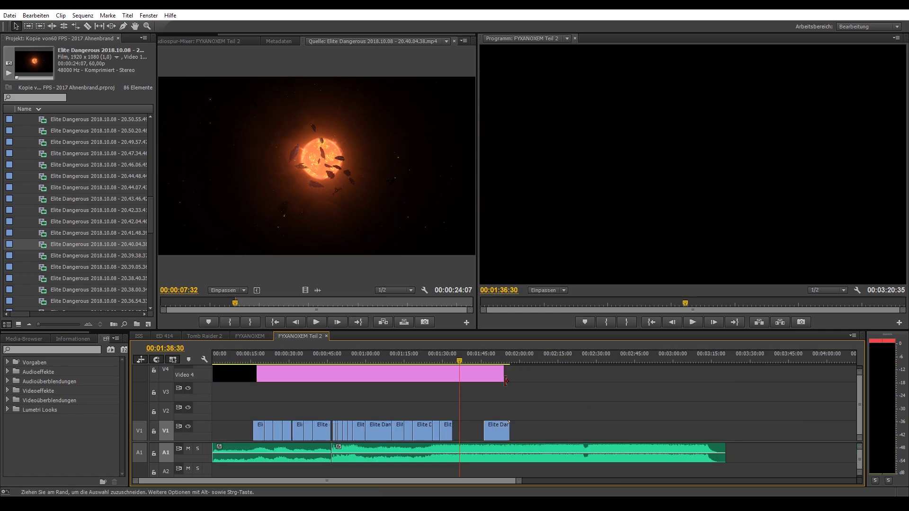
key("equal")
Overwrite clip 20.42.33.41 into the V1 gap at 01:33:26 and review the edit
left_click(539, 359)
key("Up")
key("Up")
key("Up")
key("space")
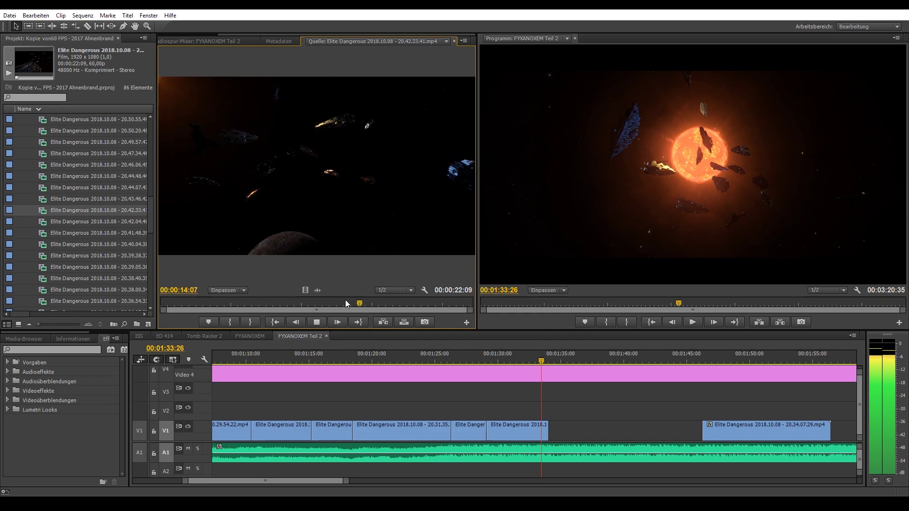
key("period")
key("Up")
key("Up")
key("Up")
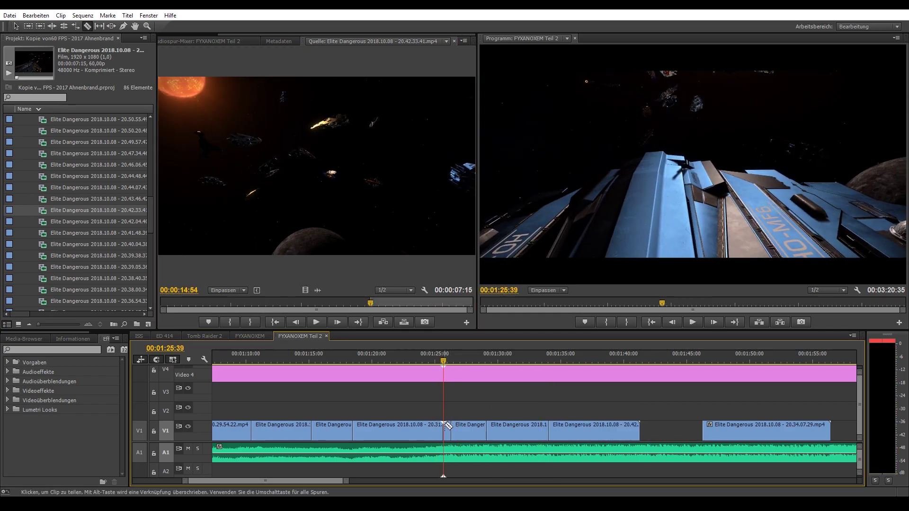
key("shift+5")
key("space")
left_click(499, 387)
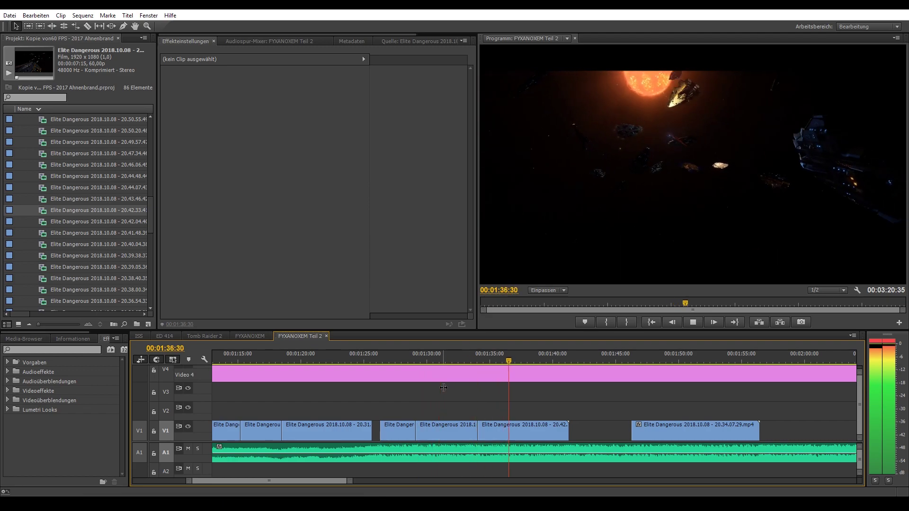
Close the gap after 20.40.04.38 and trim 20.42.33.41 to end at the playhead
left_click(490, 359)
key("=")
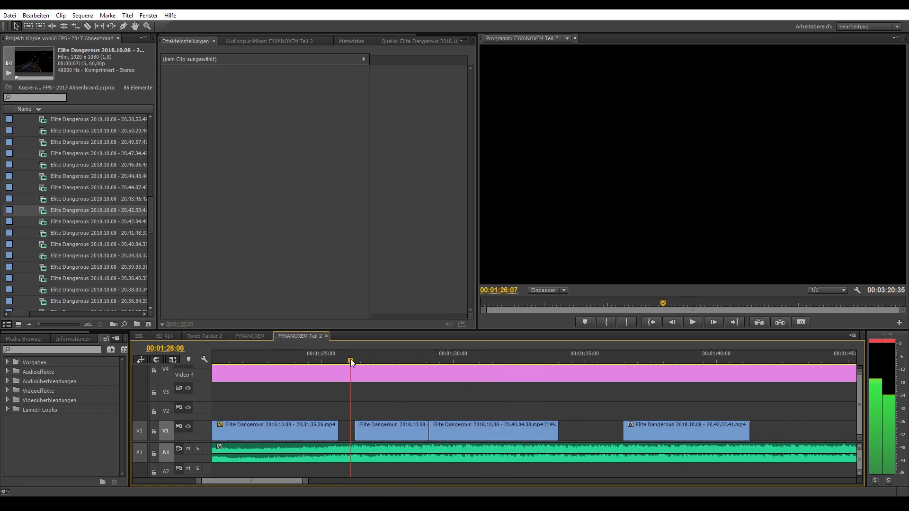
mouse_move(351, 359)
left_mouse_down()
mouse_move(431, 360)
mouse_move(558, 438)
left_mouse_up()
left_click(497, 432)
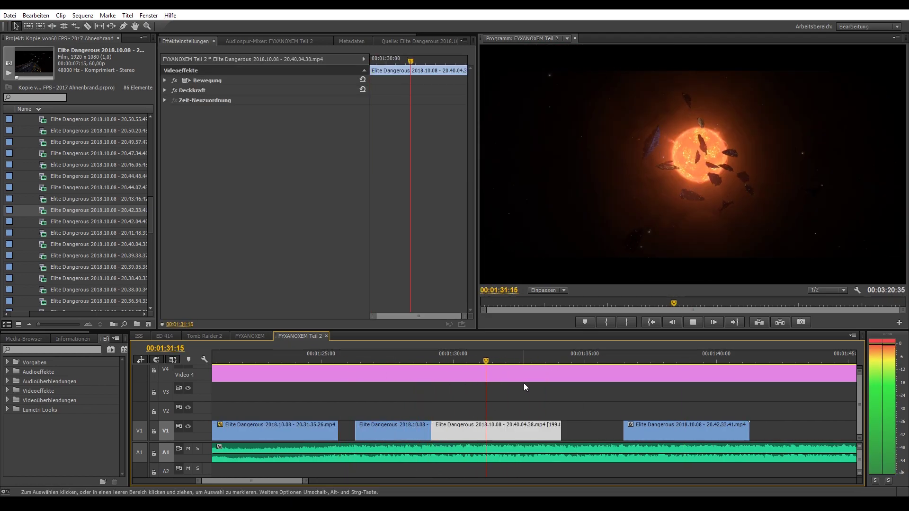
left_click(592, 431)
key("Delete")
key("space")
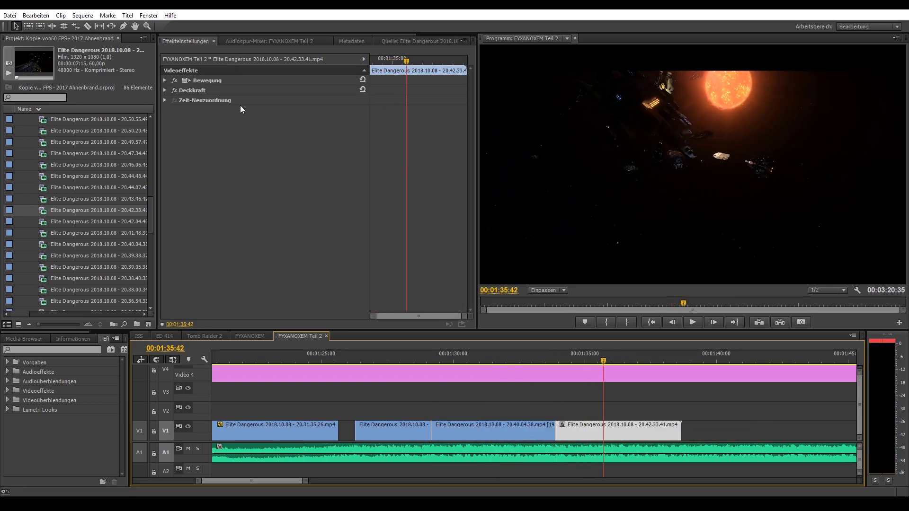
left_click(523, 356)
key("space")
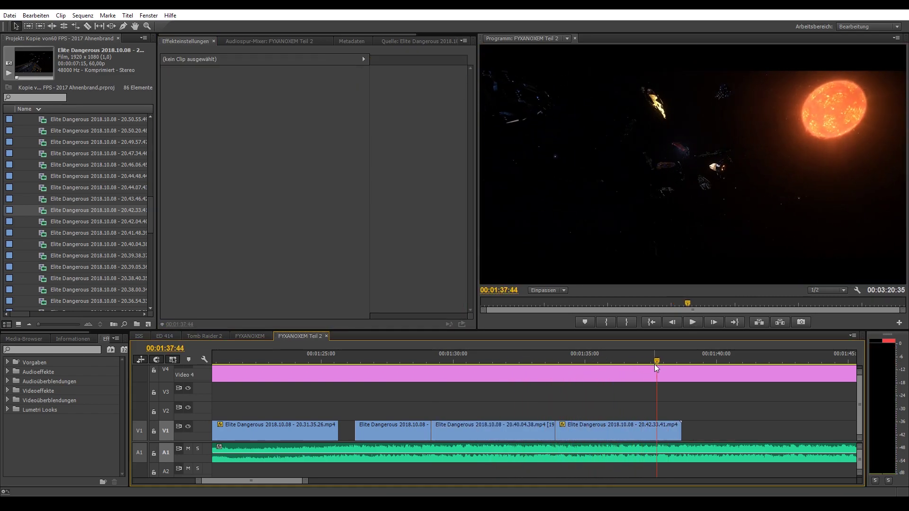
Load clip 20.47.34.46 into the Source monitor for preview
double_click(95, 199)
double_click(95, 142)
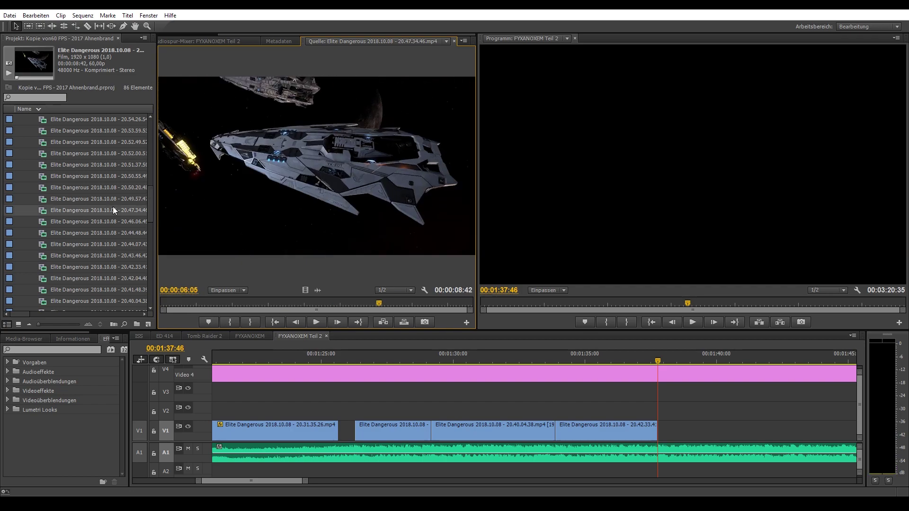
scroll(112, 207, "up", 4)
left_click_drag(366, 303, 282, 274)
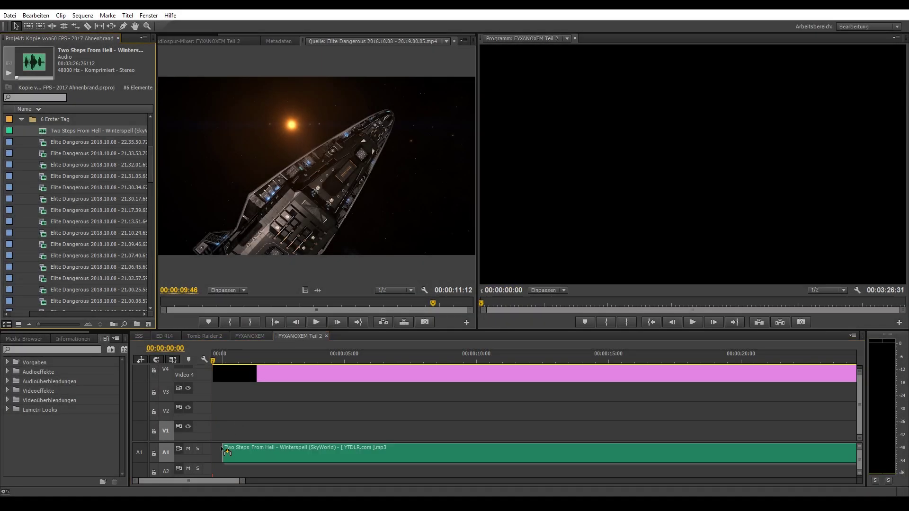
Stop at 00:00:21:48 and overwrite the marked source range onto V1
left_click(369, 356)
key("minus")
key("minus")
key("space")
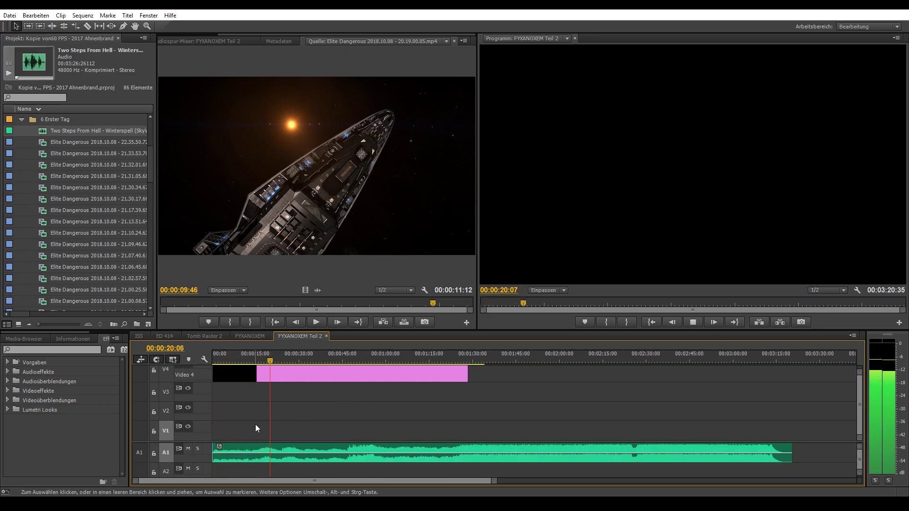
key("space")
key("equal")
key("equal")
scroll(76, 195, "down", 6)
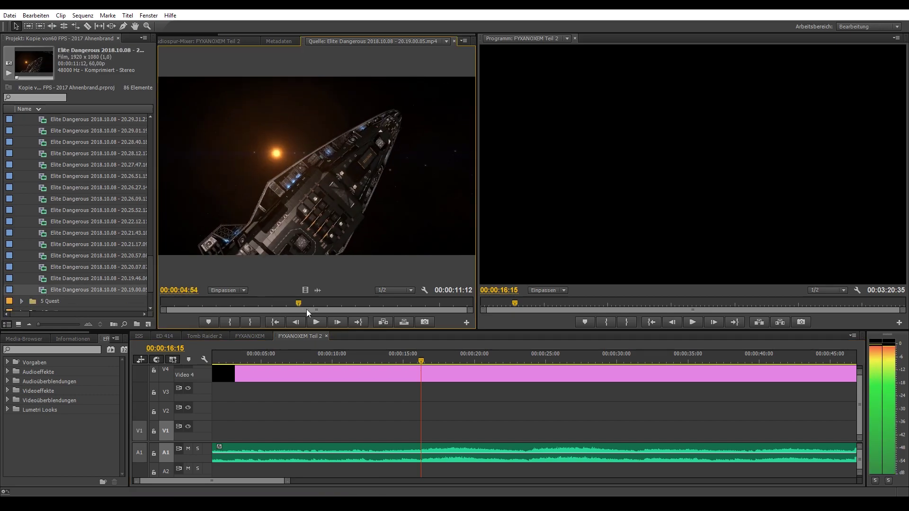
key("period")
key("space")
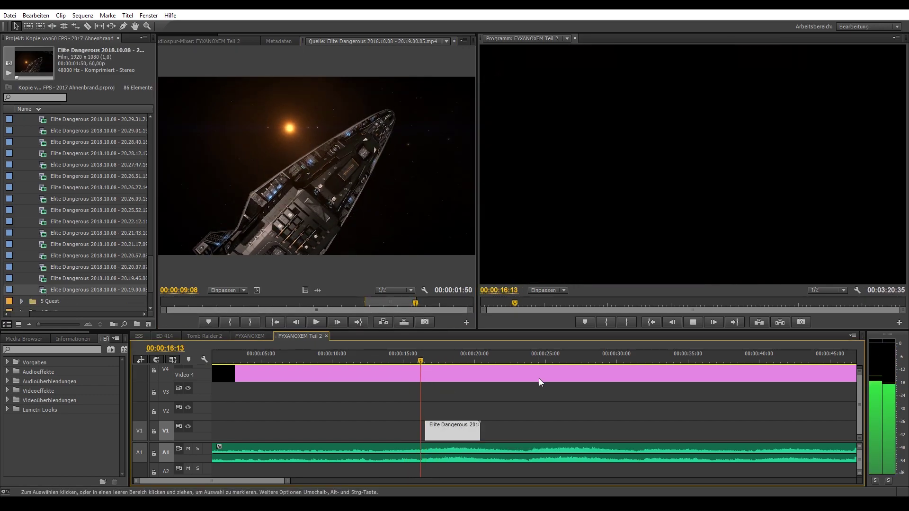
Rearrange the first two V1 clips so the second sits right against the first
left_click(541, 394)
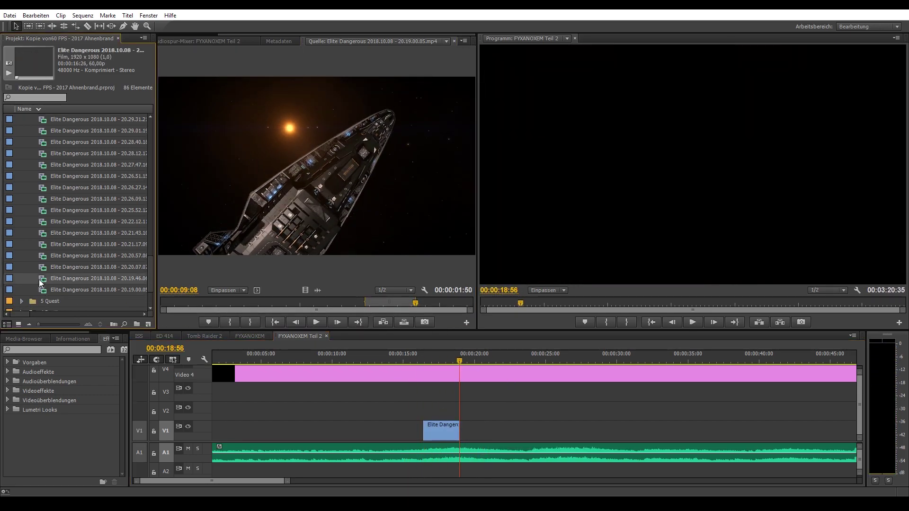
key("j")
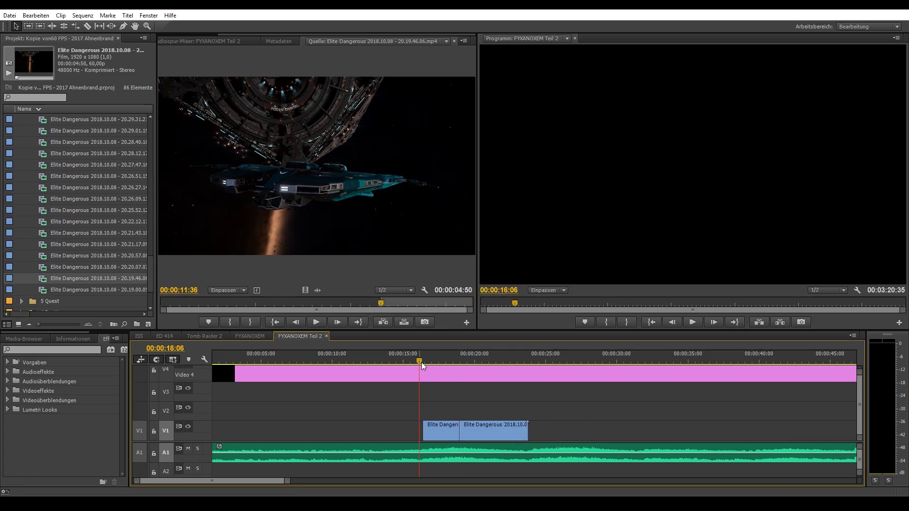
left_click_drag(511, 430, 598, 431)
left_click_drag(408, 434, 461, 435)
key("space")
key("v")
left_click_drag(615, 431, 514, 431)
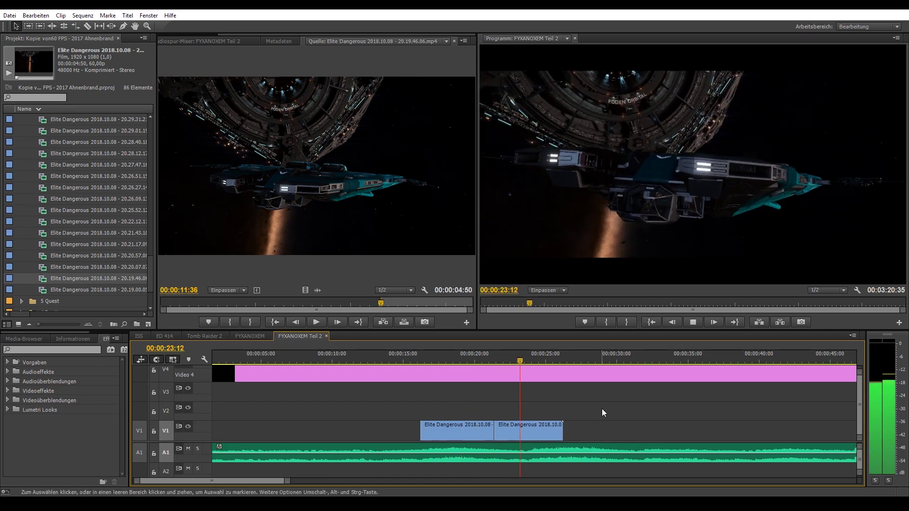
key("space")
key("space")
Trim the second V1 clip to end at 00:00:23:39 and review from 00:00:16:14
key("w")
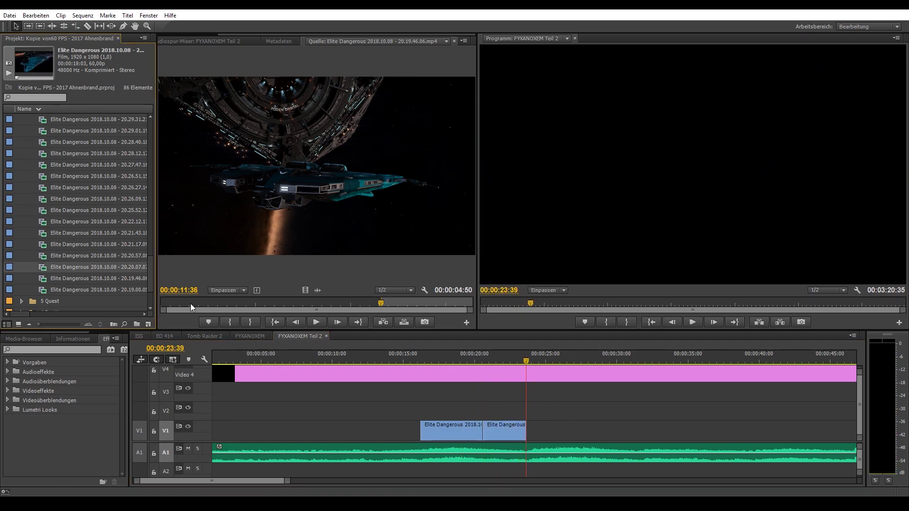
key("f")
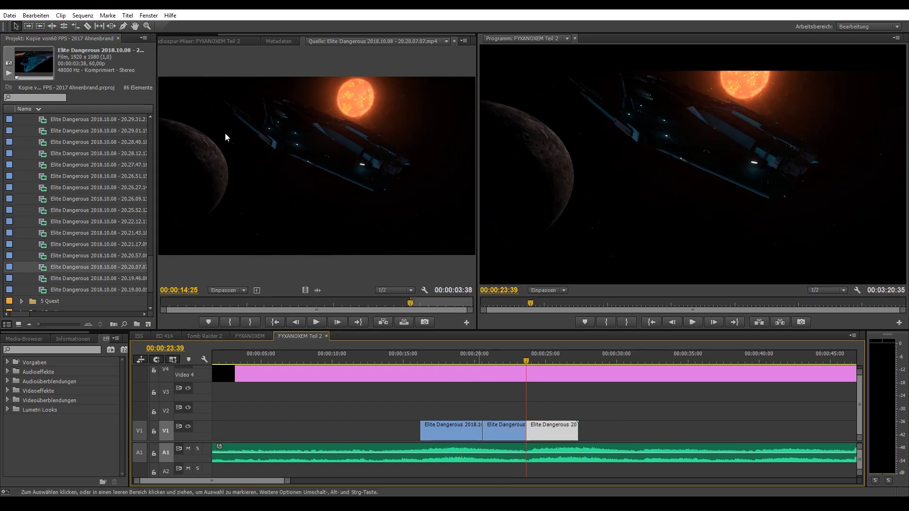
key("shift+5")
left_click(637, 411)
key("space")
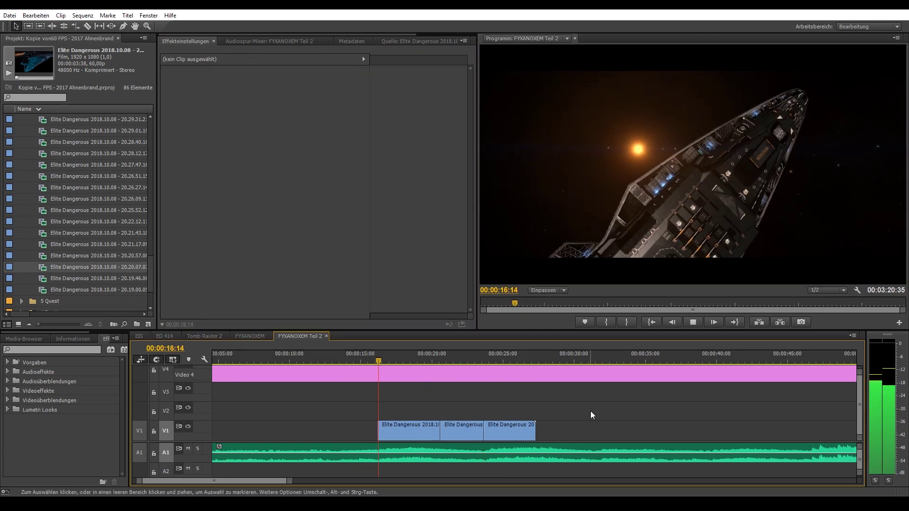
key("space")
Split the last V1 clip at 00:00:26:09, slow it down, and trim its start slightly
key("ctrl+k")
left_click(527, 428)
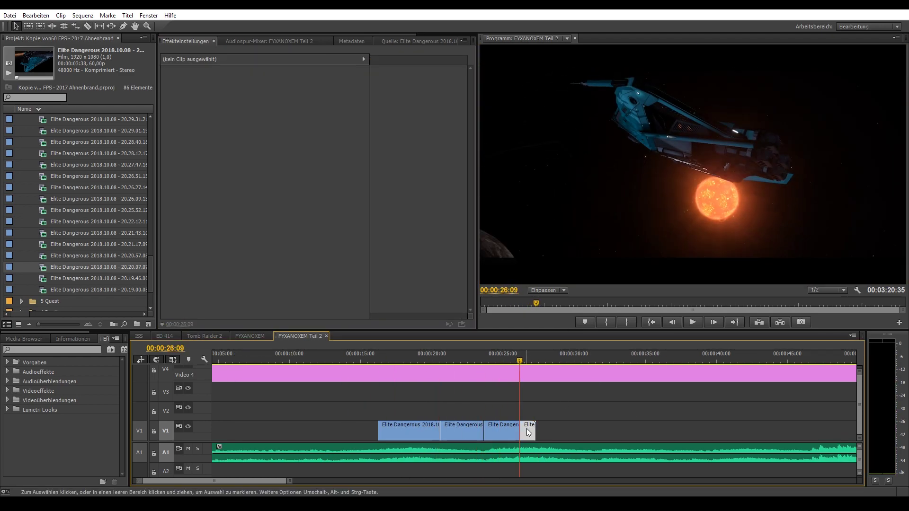
key("ctrl+r")
key("Return")
key("space")
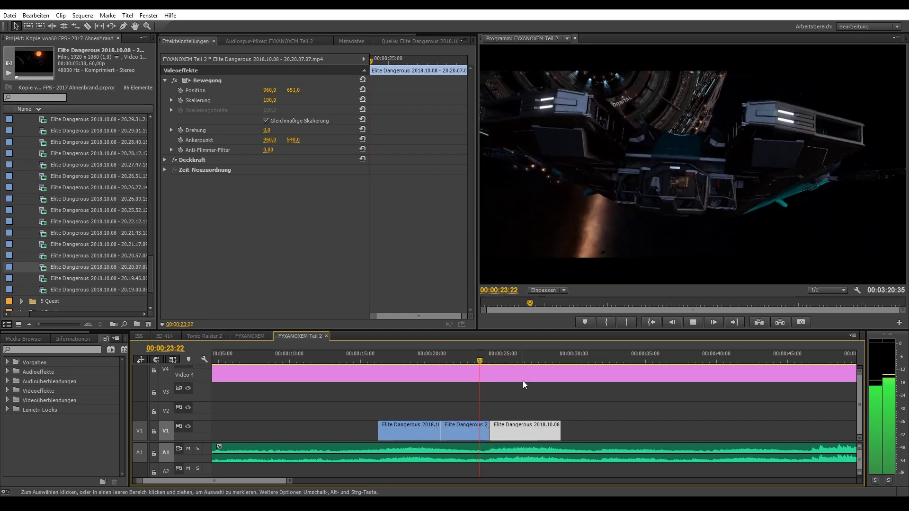
left_click_drag(489, 431, 488, 431)
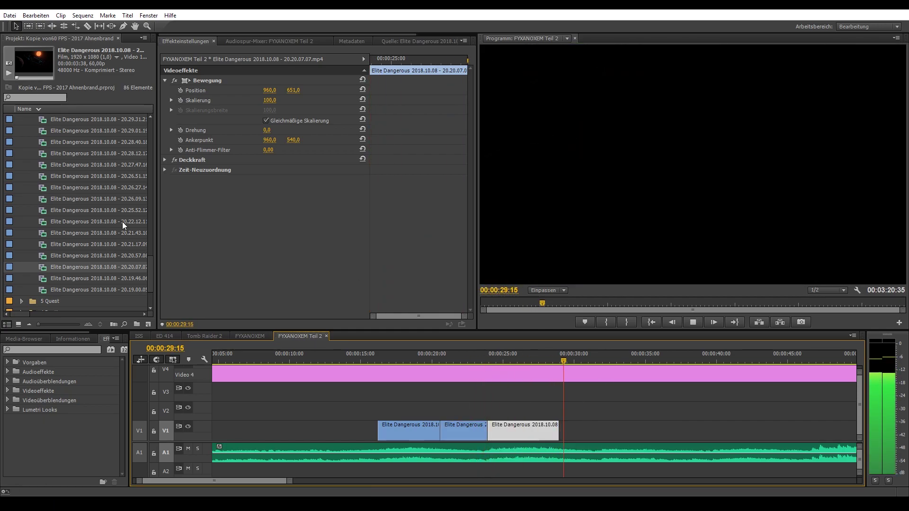
Preview clip 20.20.57.08 and change the speed of the short end clip at 00:00:28:43
double_click(124, 256)
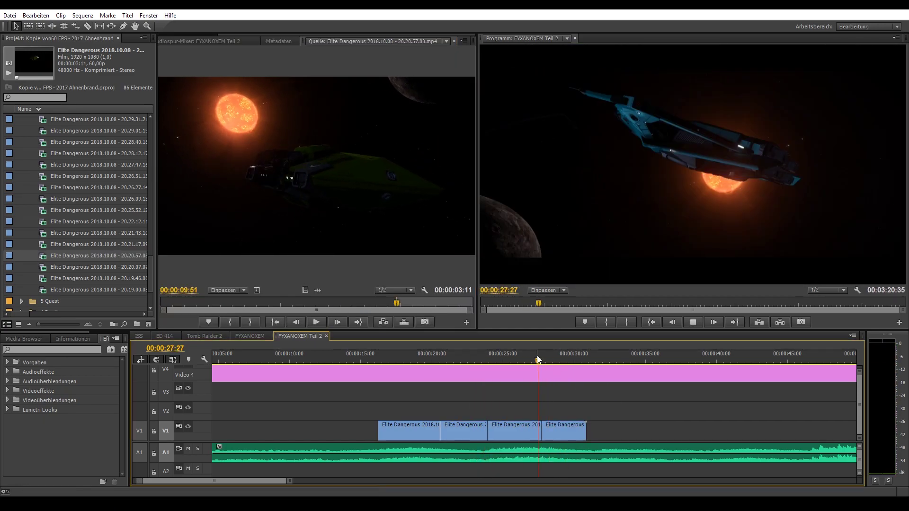
left_click_drag(538, 361, 558, 362)
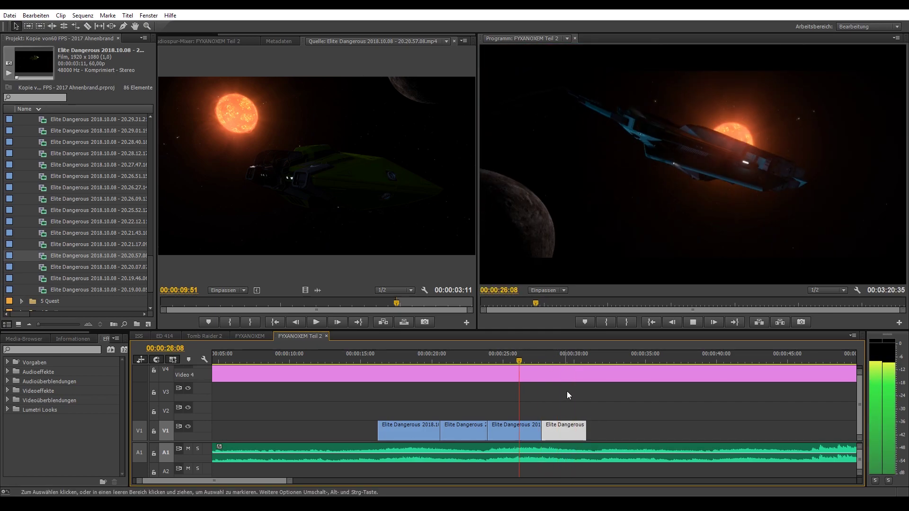
left_click(555, 361)
left_click(548, 428)
key("ctrl+r")
key("Return")
key("space")
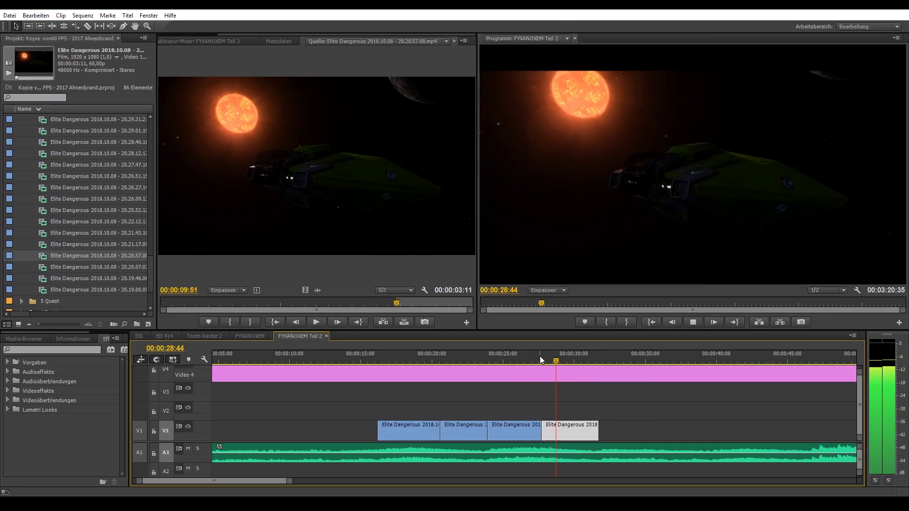
key("space")
Try the next gameplay clip after the last shot, remove it, and trim the last clip to 36:34
key("Up")
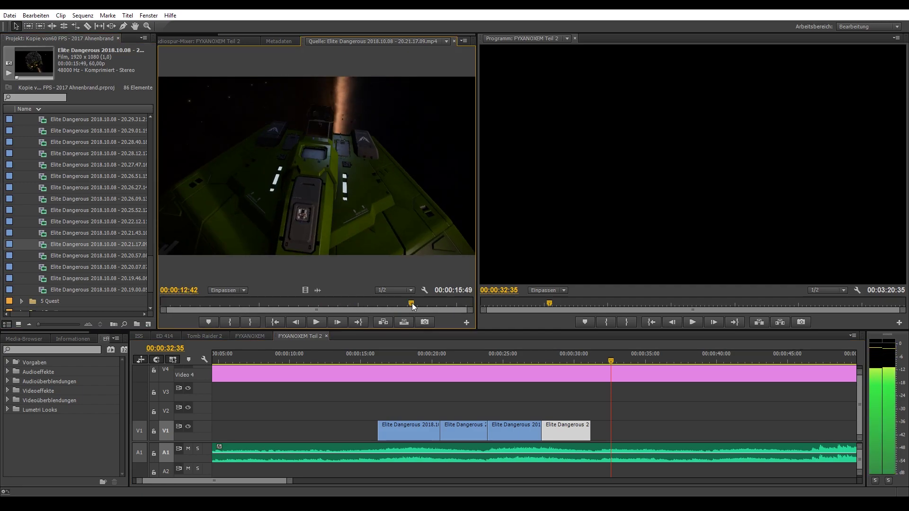
key("Up")
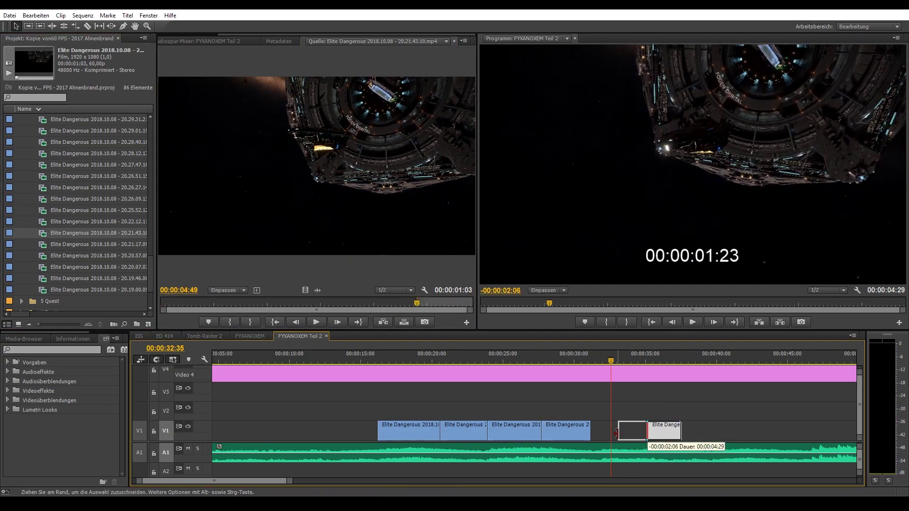
left_click_drag(665, 398, 627, 429)
key("space")
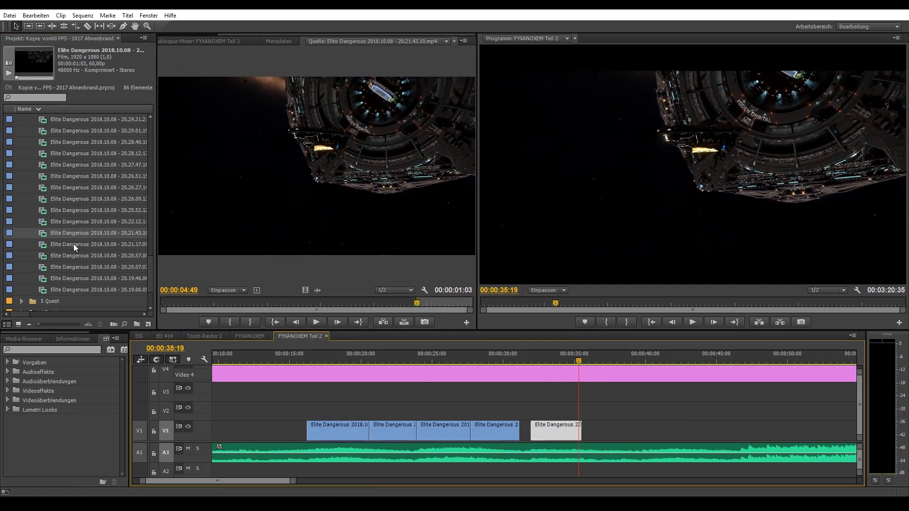
left_click_drag(626, 381, 328, 304)
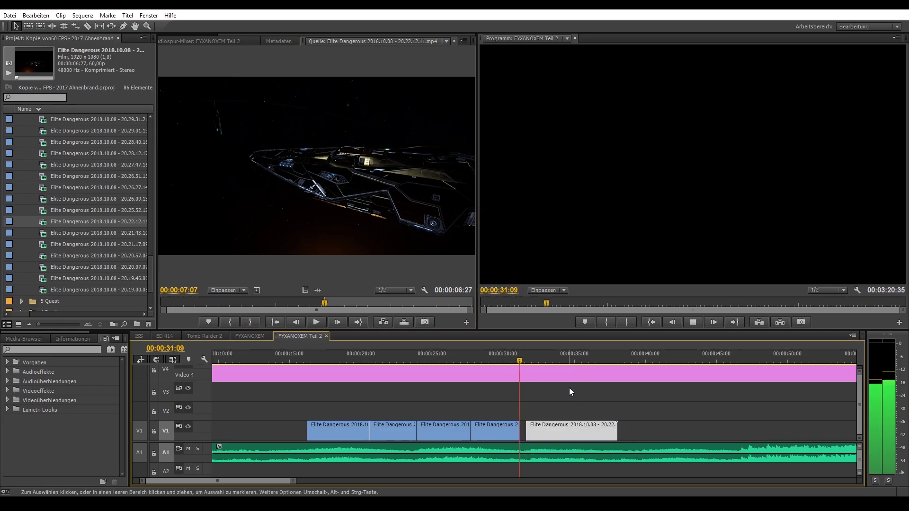
left_click_drag(621, 359, 597, 360)
Zoom out and play back the whole sequence to review the cut
scroll(602, 407, "down", 2)
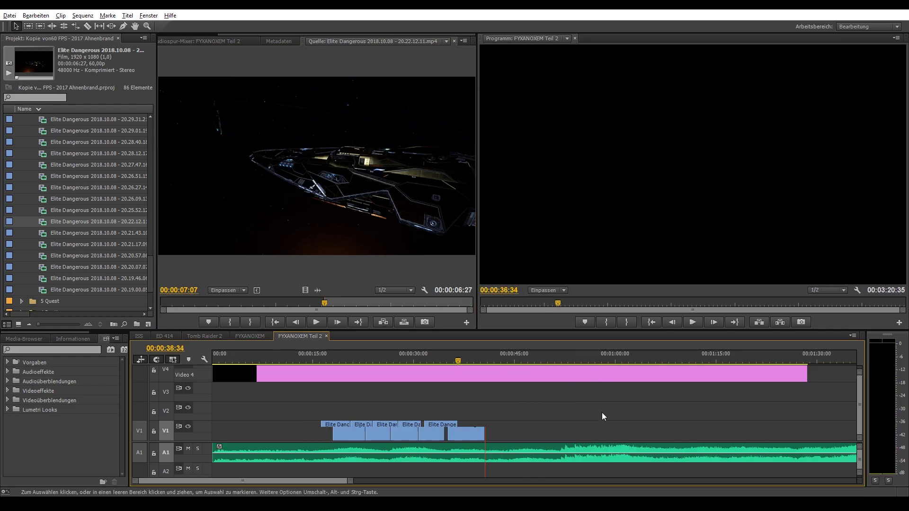
scroll(520, 412, "up", 3)
scroll(350, 415, "down", 2)
key("l")
key("l")
key("l")
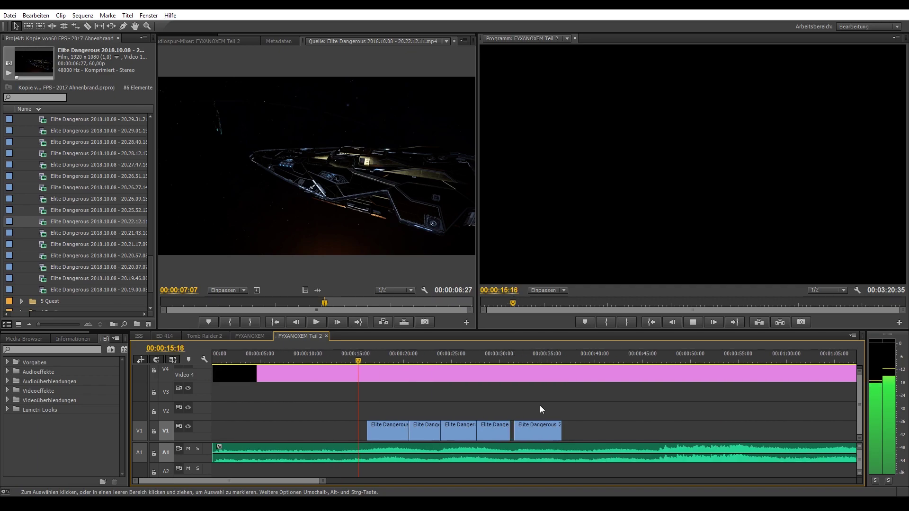
left_click(436, 428)
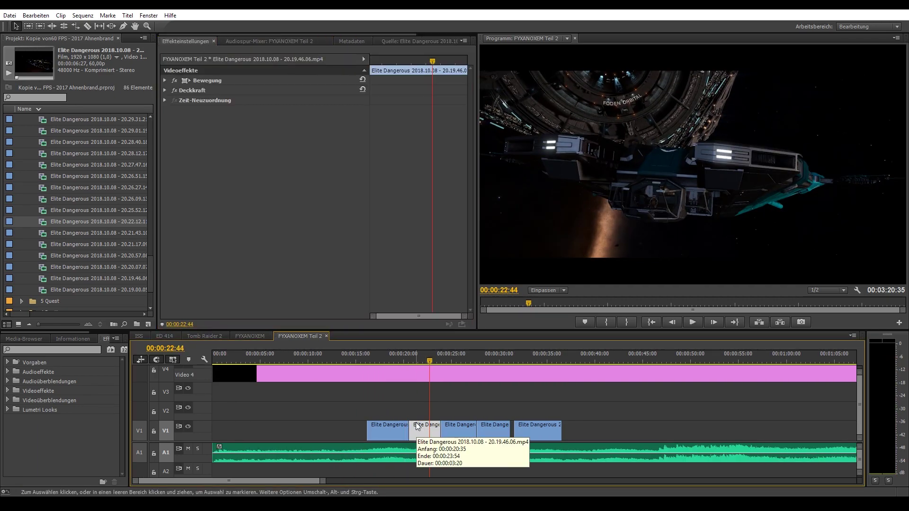
key("space")
left_click(440, 393)
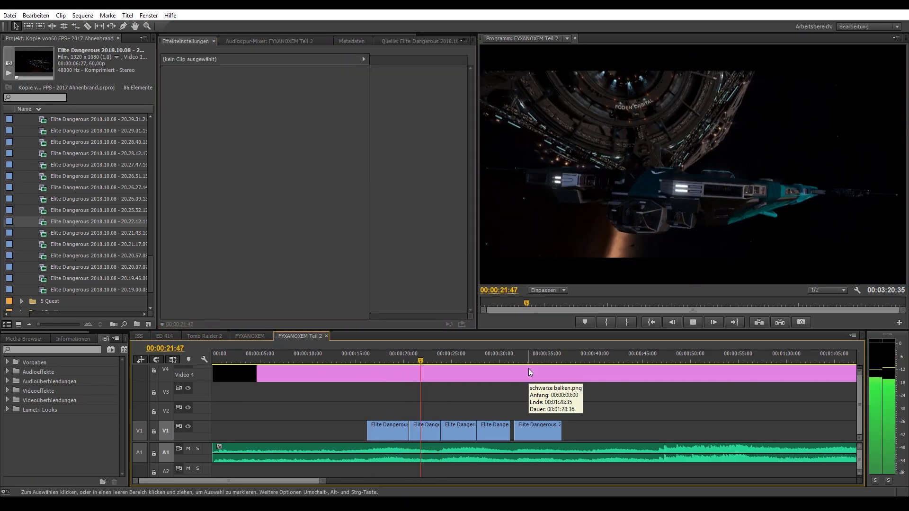
scroll(519, 398, "up", 2)
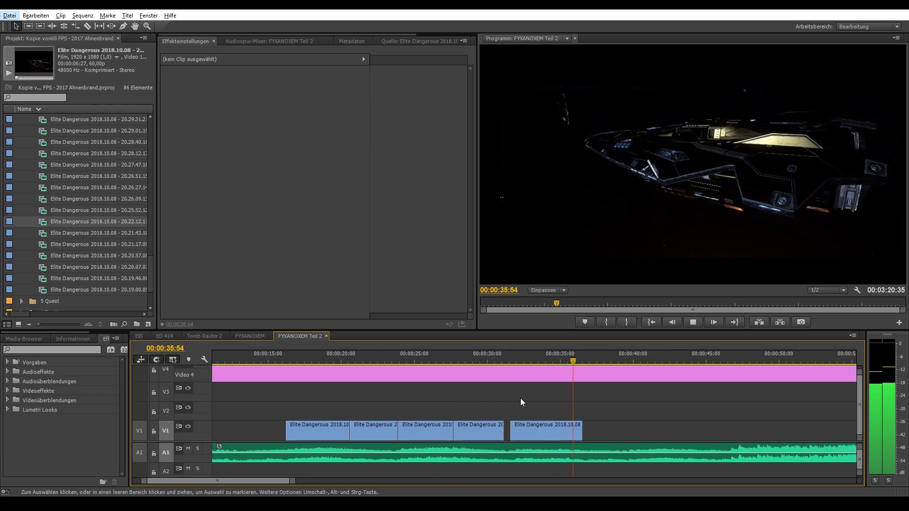
Overwrite clip 20.28.40.18 onto V1 at the playhead and play through it
double_click(41, 177)
double_click(42, 154)
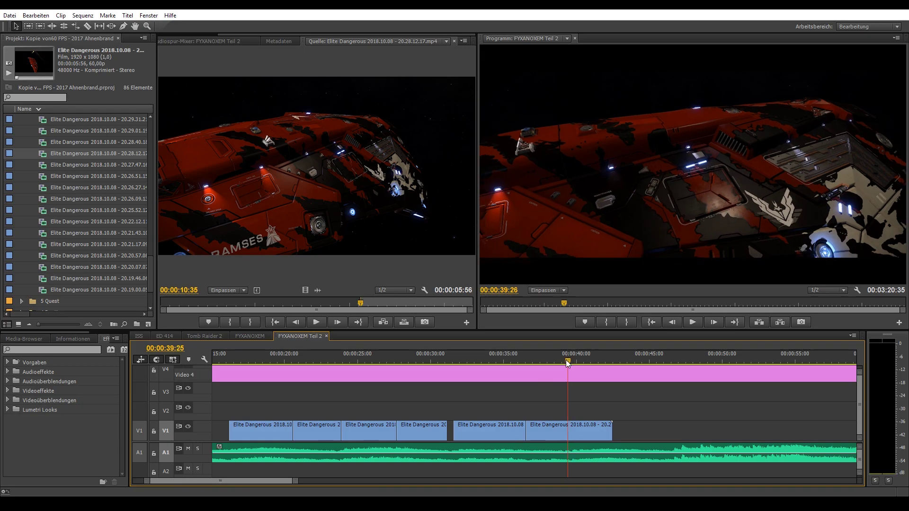
double_click(42, 142)
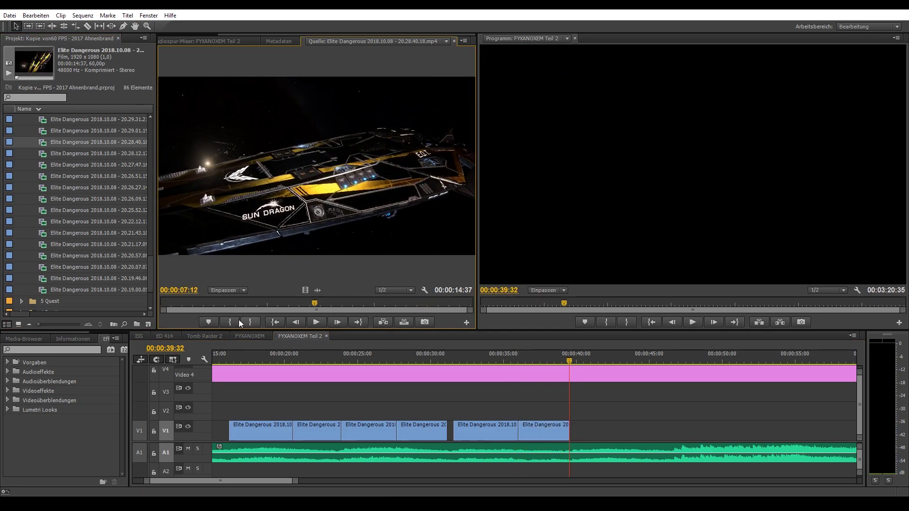
key("period")
key("space")
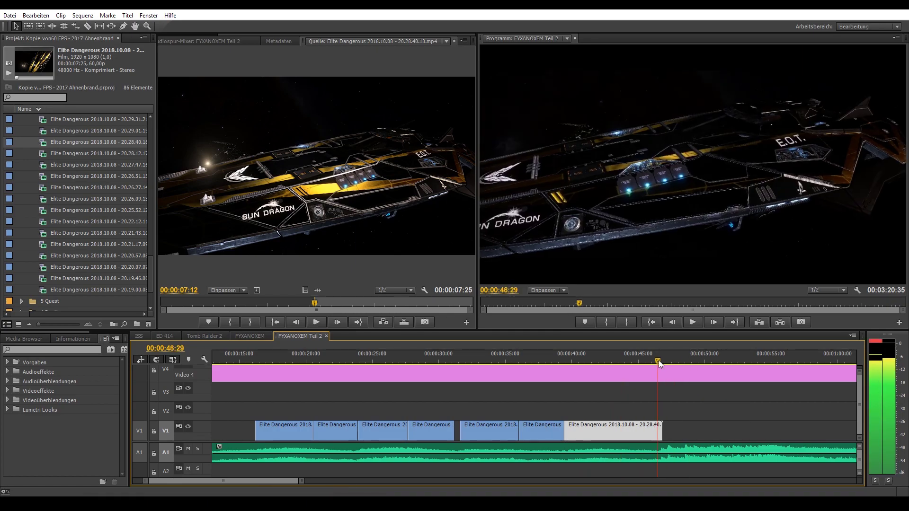
key("shift+5")
Replay the sequence from earlier and move the playhead to 45:39
left_click(337, 362)
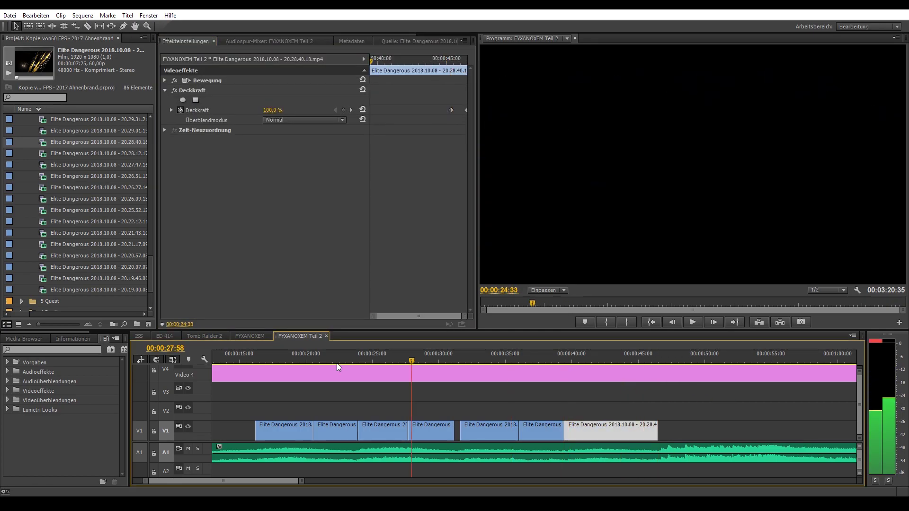
scroll(385, 399, "down", 2)
key("space")
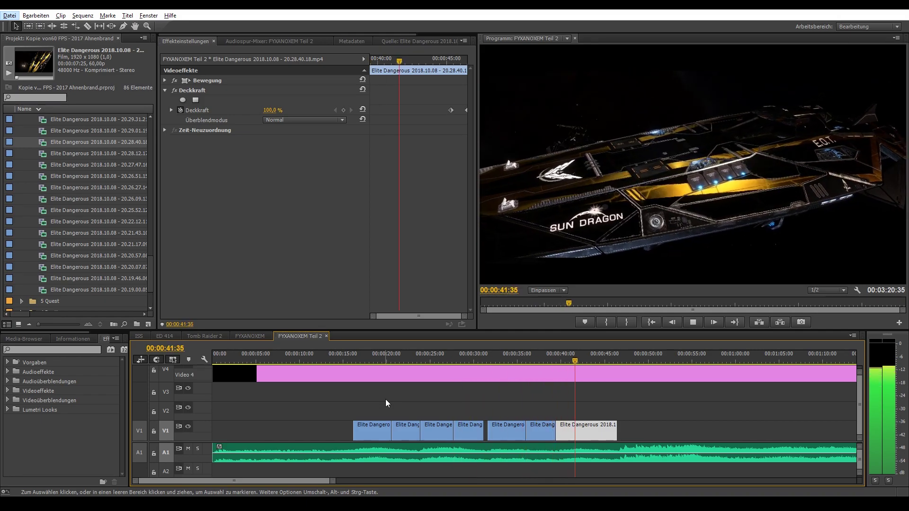
left_click(609, 361)
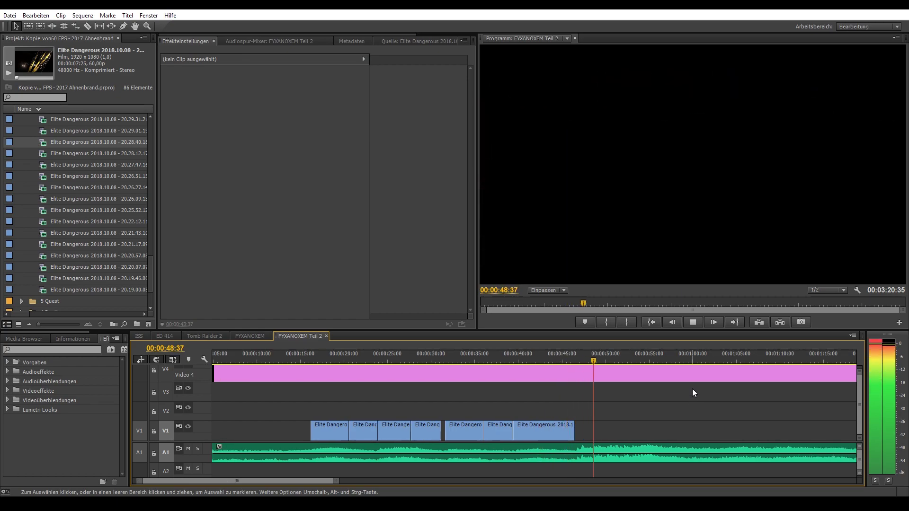
Add another gameplay shot after the last V1 clip, load 20.26.09.13, and scrub to review
double_click(42, 221)
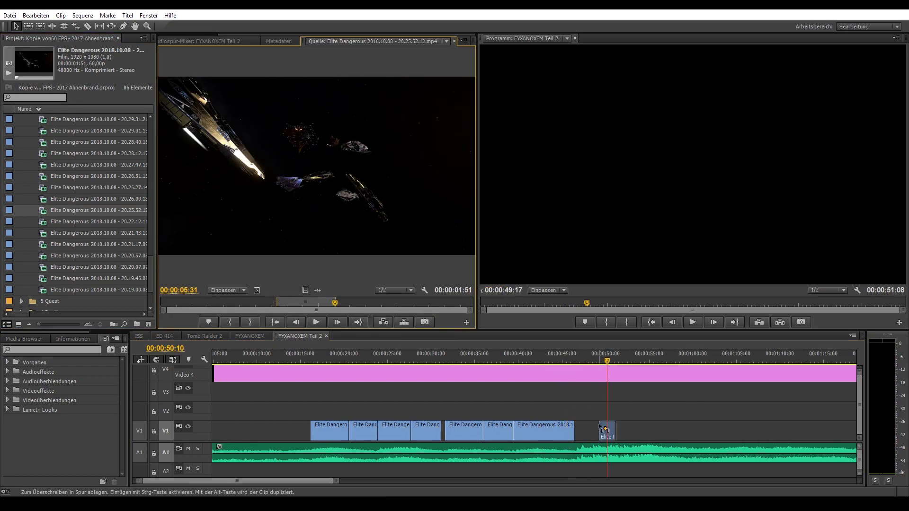
left_click_drag(619, 432, 559, 391)
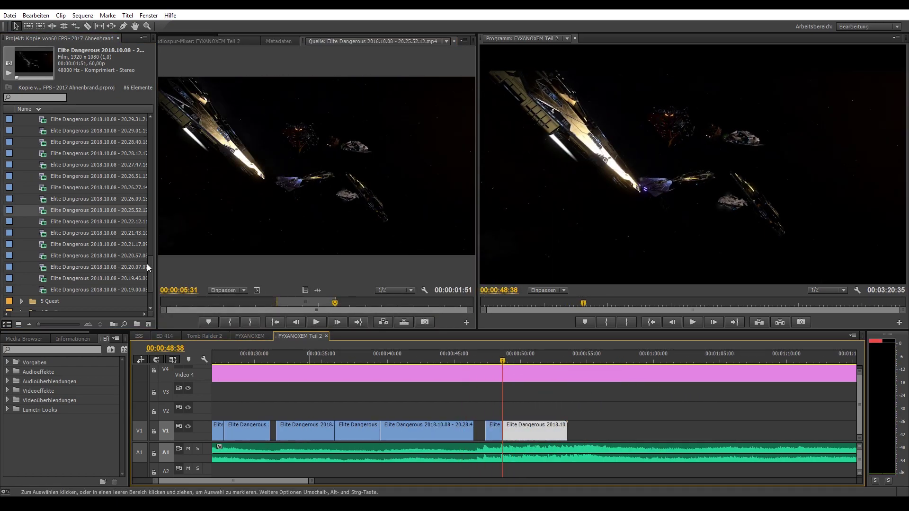
double_click(94, 199)
left_click(223, 305)
left_click_drag(464, 357, 617, 362)
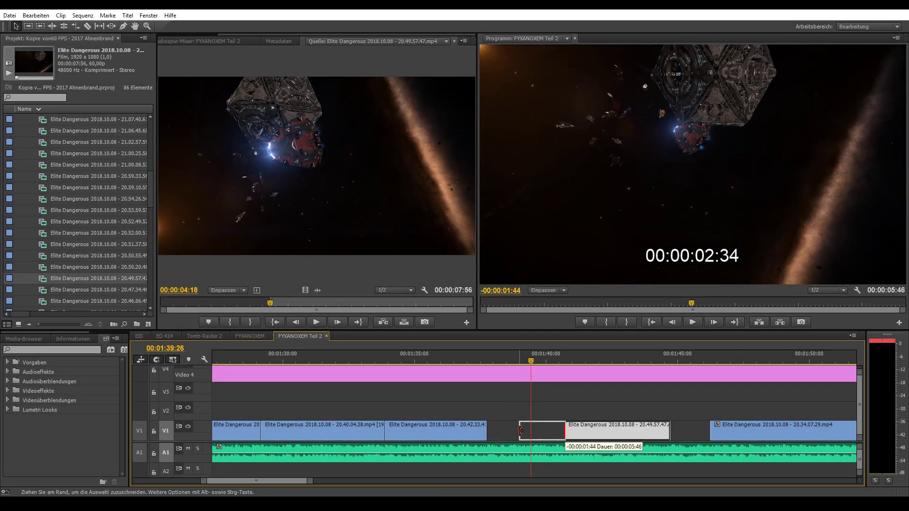
Shorten the 20.49.57.47 clip and move 20.34.07.29 left against it at 1:41:47
left_click_drag(520, 431, 535, 416)
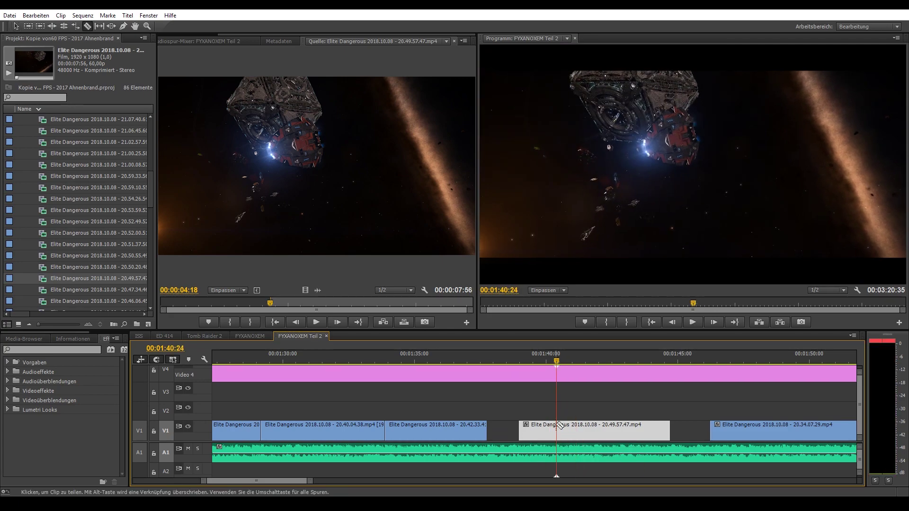
key("space")
left_click_drag(589, 361, 594, 360)
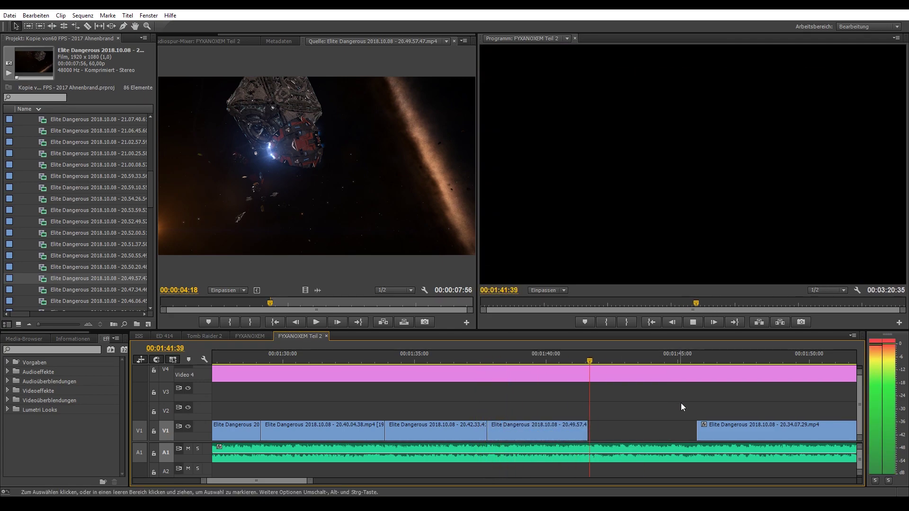
left_click_drag(614, 427, 635, 385)
Play from 1:33:41, trim the last clip's end to the playhead, and select clip 20.29.01.19
key("space")
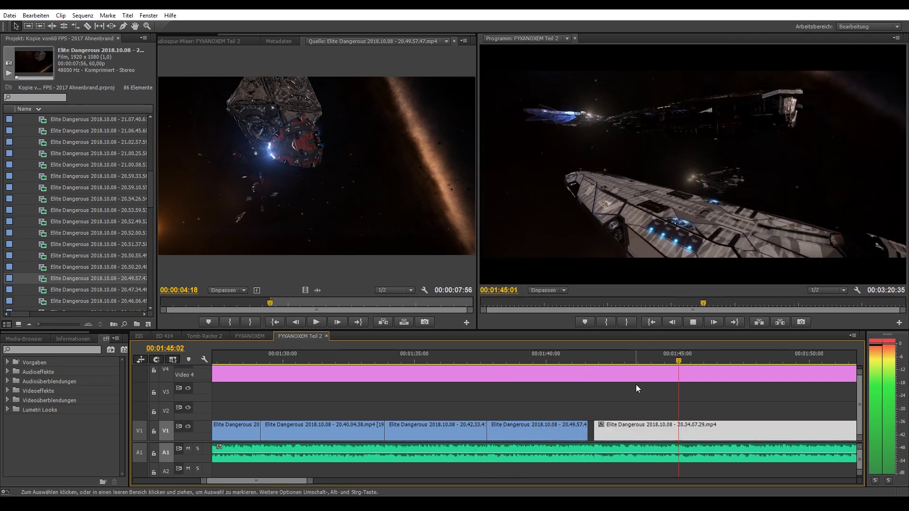
key("minus")
key("space")
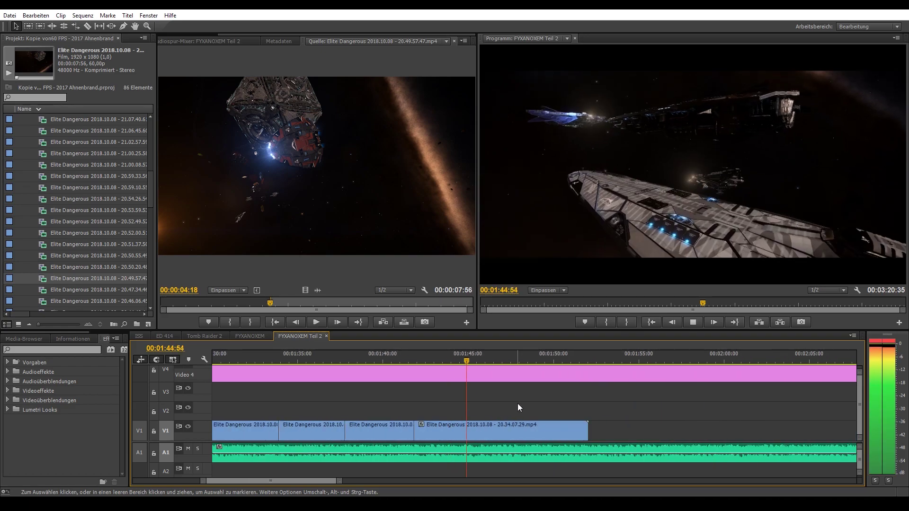
key("space")
key("w")
double_click(94, 267)
key("Down")
key("Down")
key("Down")
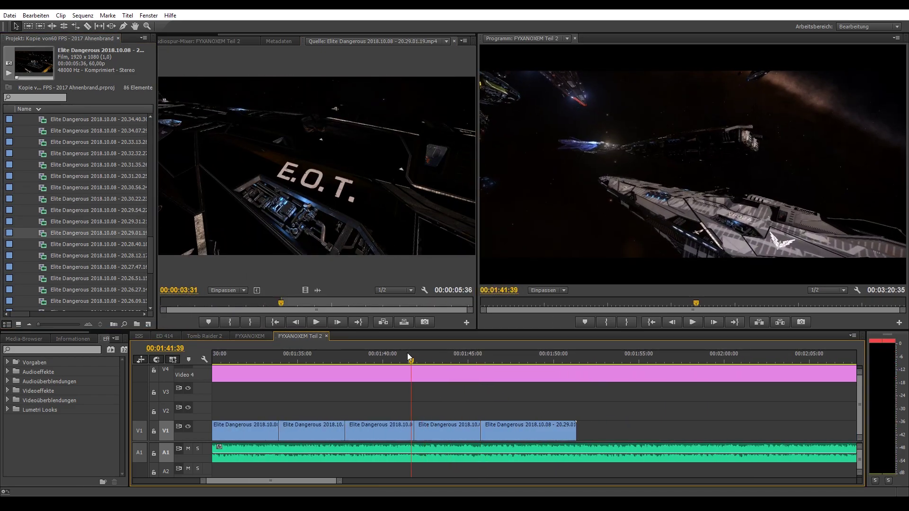
Add the marked section of clip 20.33.13.28 to V1 and trim it at 1:53:33
mouse_move(305, 290)
left_mouse_down()
mouse_move(514, 428)
mouse_move(548, 428)
left_mouse_up()
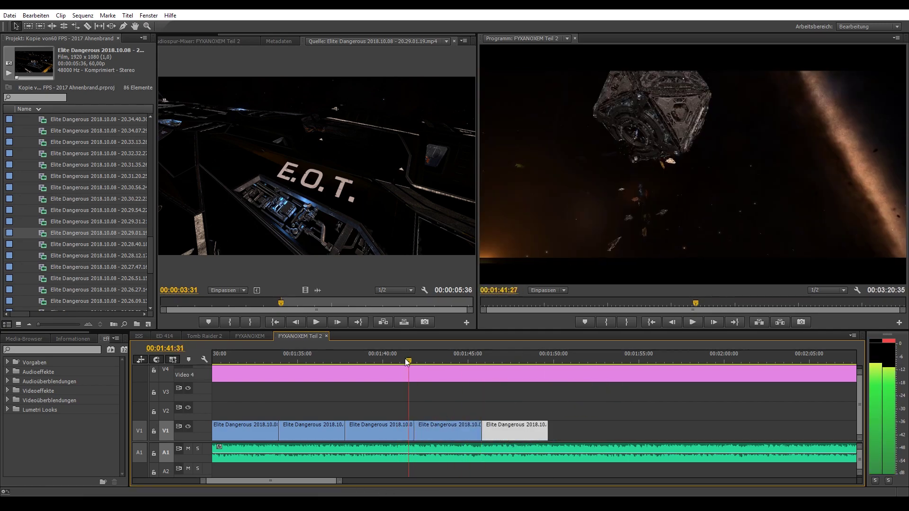
double_click(44, 198)
scroll(44, 163, "up", 2)
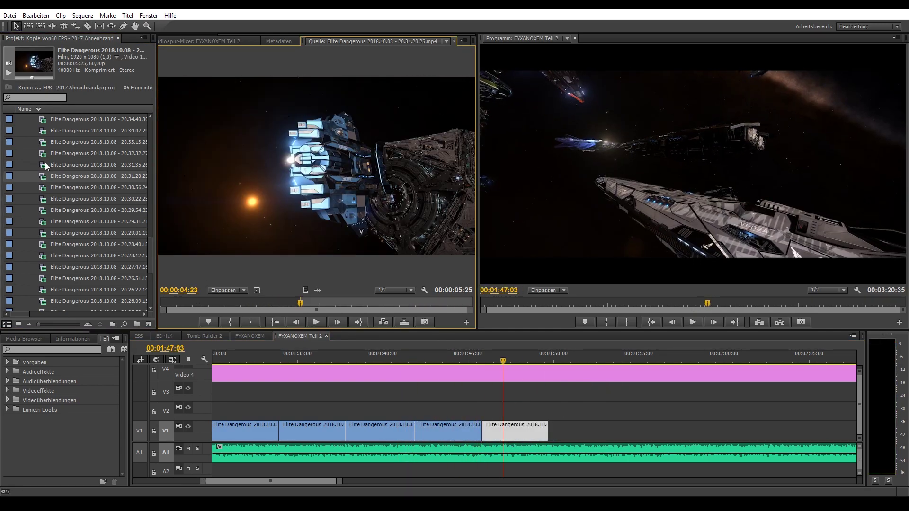
left_click(43, 223)
key("space")
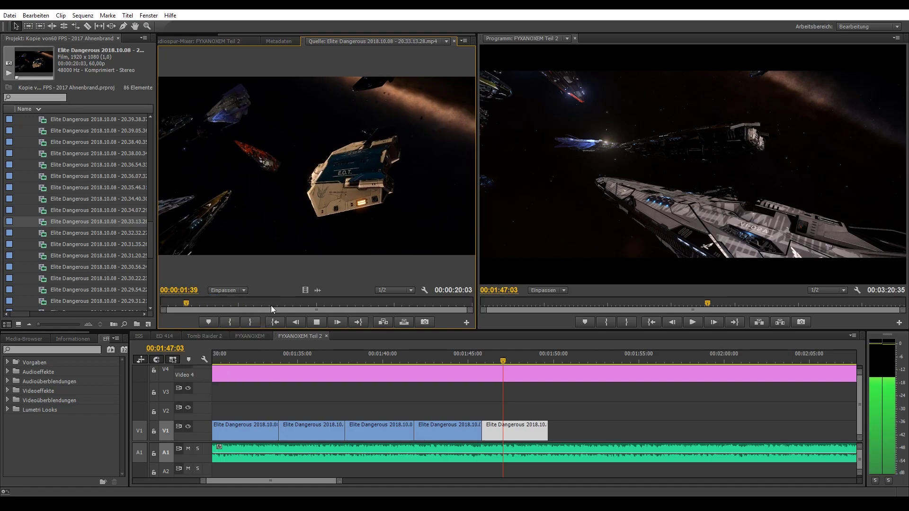
left_click(231, 320)
left_click(250, 322)
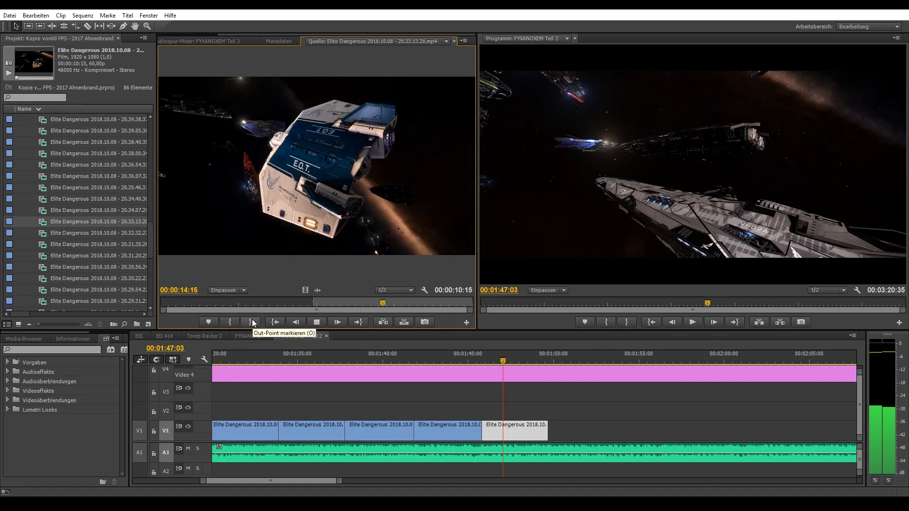
key("period")
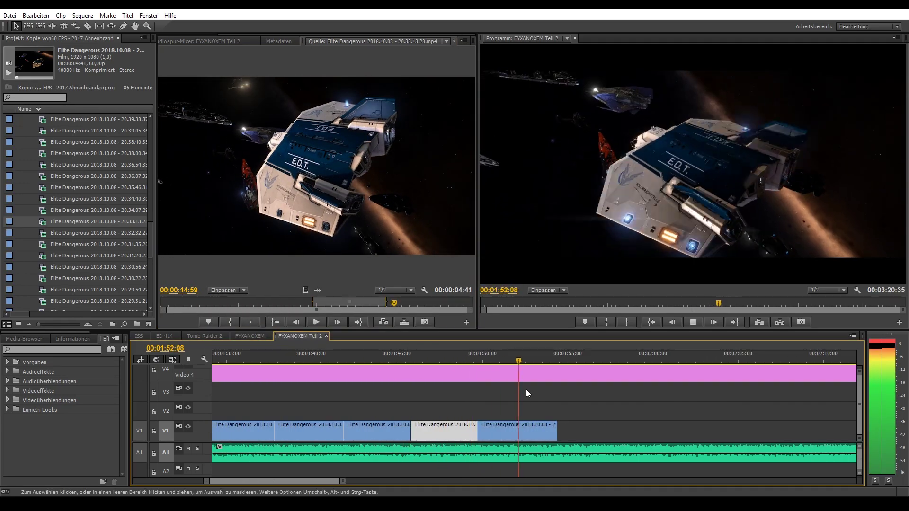
left_click(543, 360)
key("w")
Insert clip 20.34.40.30 into V1 and trim its end at the playhead
left_click(95, 199)
left_click(259, 303)
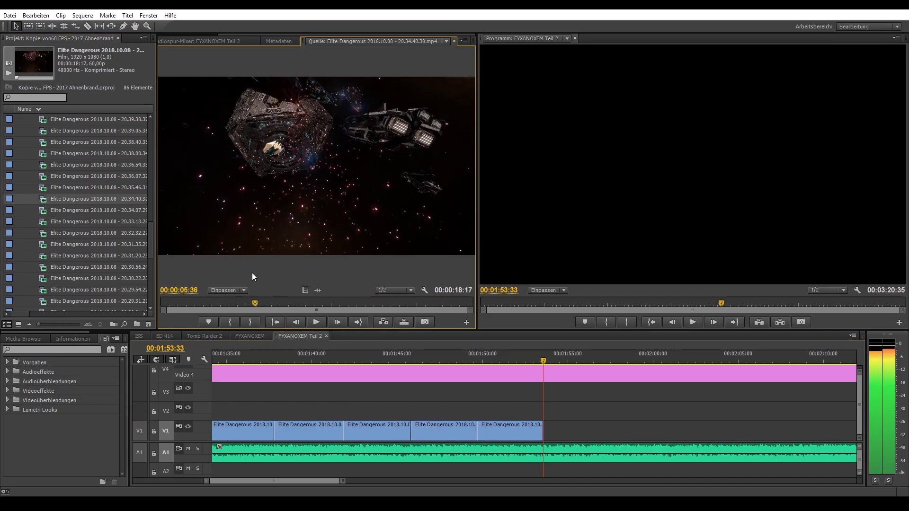
key("period")
key("space")
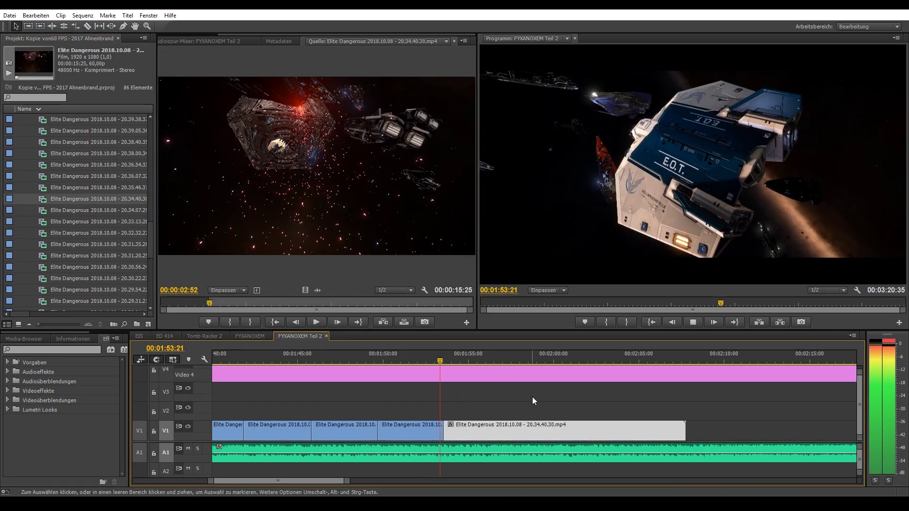
left_click(197, 42)
left_click(456, 349)
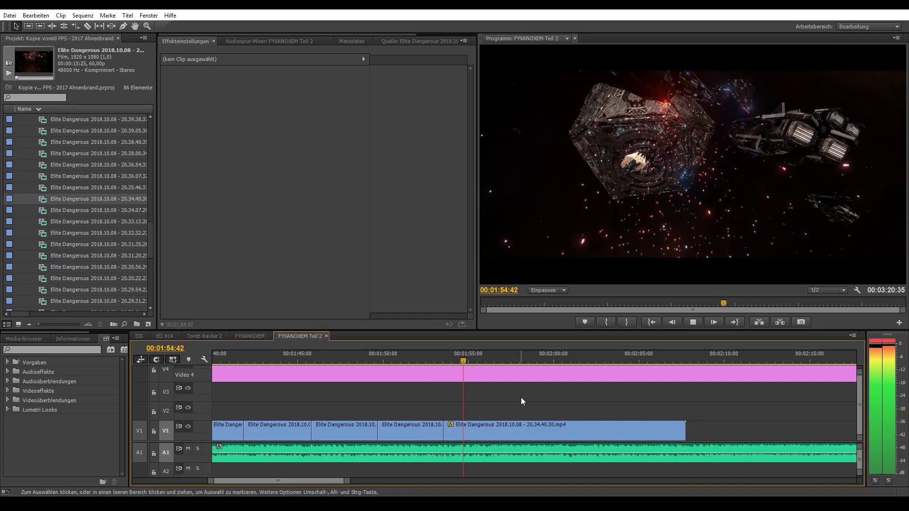
left_click(513, 354)
key("w")
Place clip 20.36.07.32 at the sequence end and check its motion settings, undoing the last edit
left_click(95, 187)
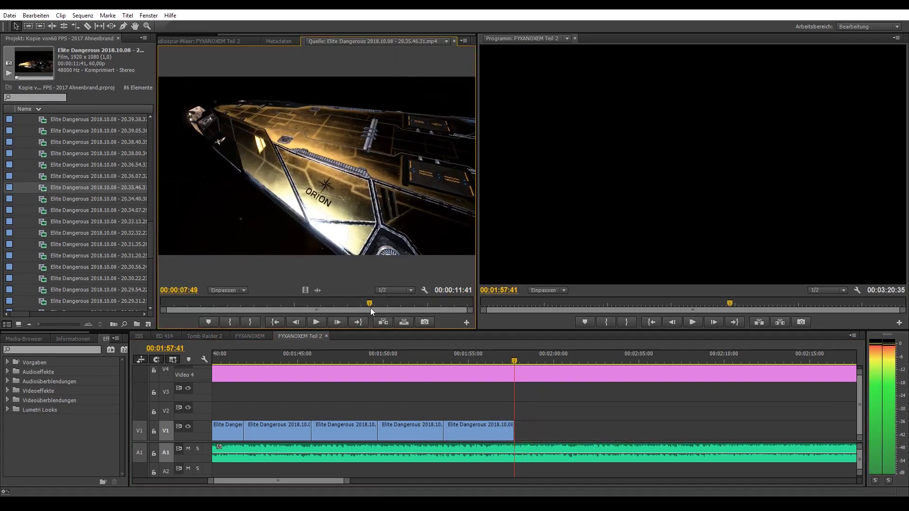
left_click(364, 303)
key("period")
double_click(94, 177)
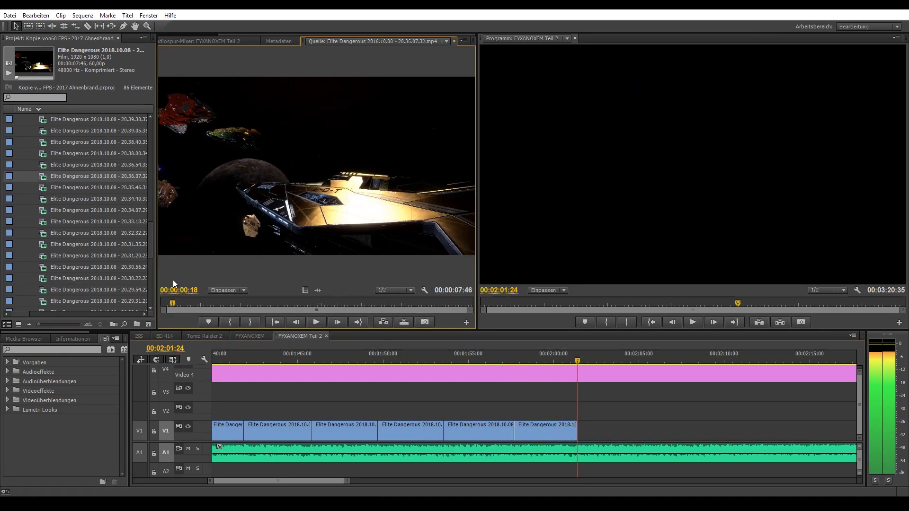
left_click_drag(299, 291, 412, 424)
left_click(477, 292)
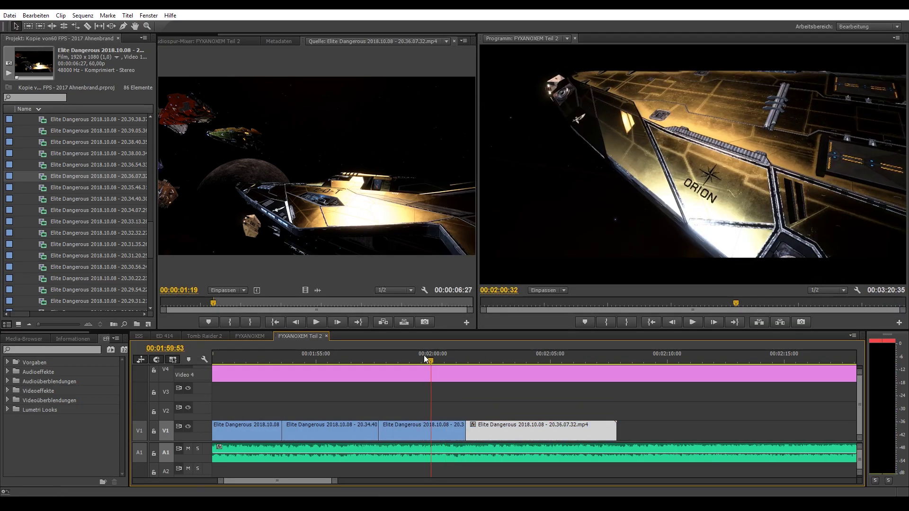
key("space")
key("shift+5")
left_click(207, 81)
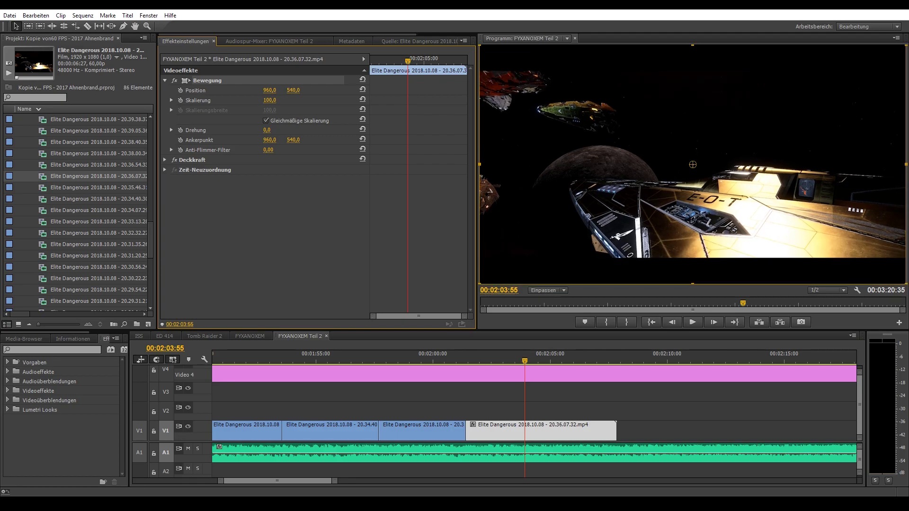
key("ctrl+z")
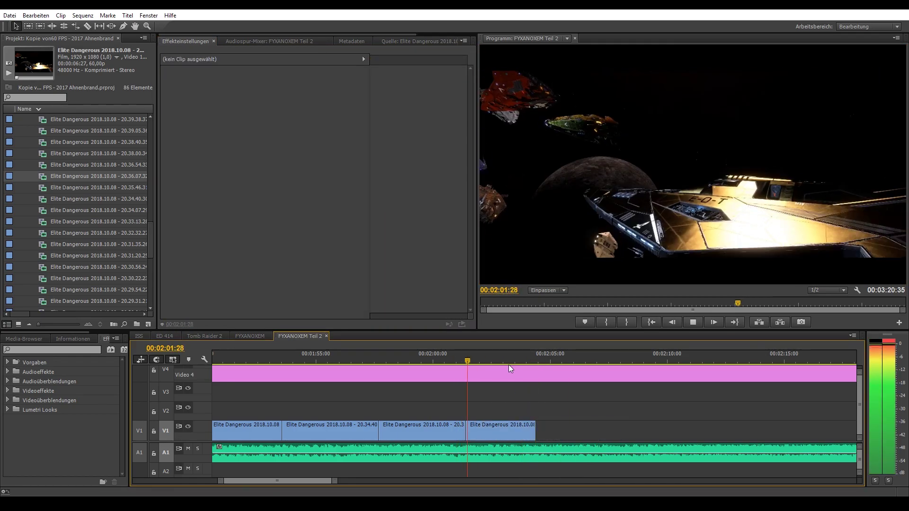
Add a marked section of clip 20.36.54.33, then clip 20.38.00.34, onto V1
key("shift+2")
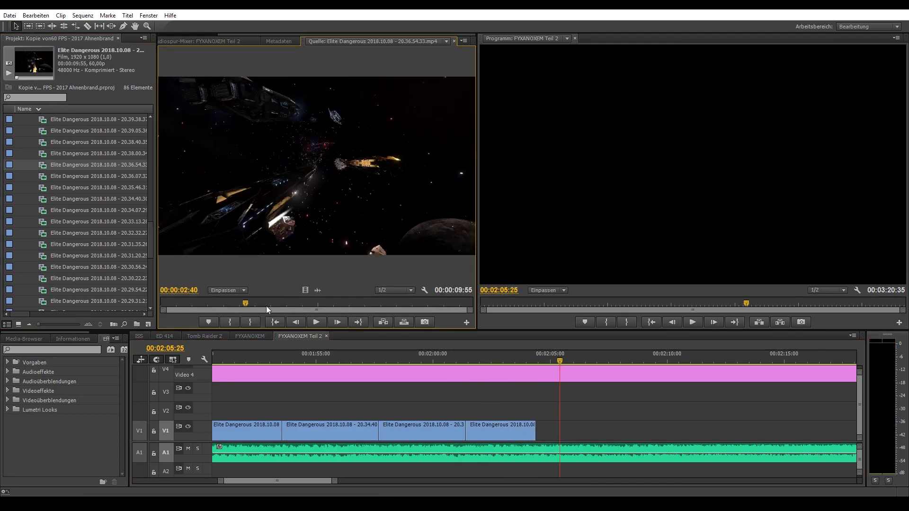
left_click(229, 321)
key("o")
key("period")
key("space")
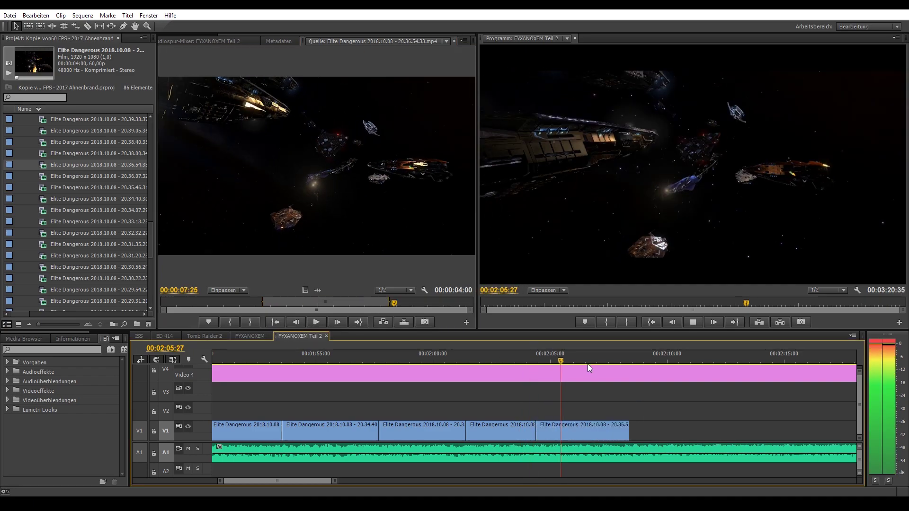
double_click(61, 153)
key("period")
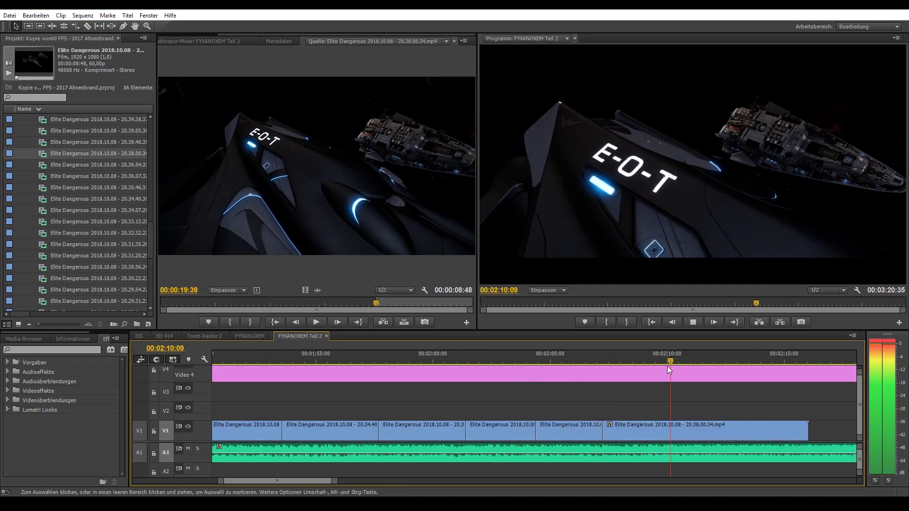
left_click_drag(667, 366, 716, 360)
Undo placing clip 20.38.40.35 on V2 and trim clip 20.38.00.34 at the playhead
double_click(61, 142)
mouse_move(305, 291)
left_mouse_down()
mouse_move(433, 435)
mouse_move(431, 379)
left_mouse_up()
key("ctrl+z")
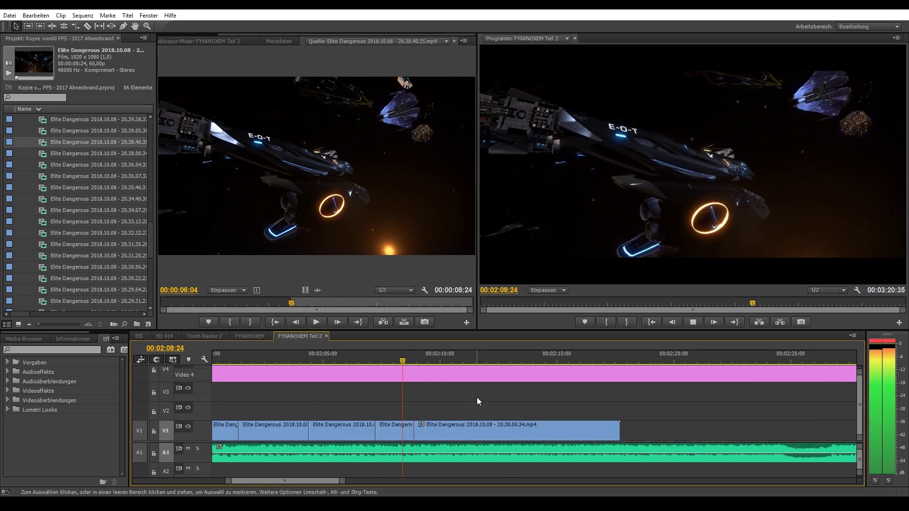
key("ctrl+z")
key("l")
key("l")
key("l")
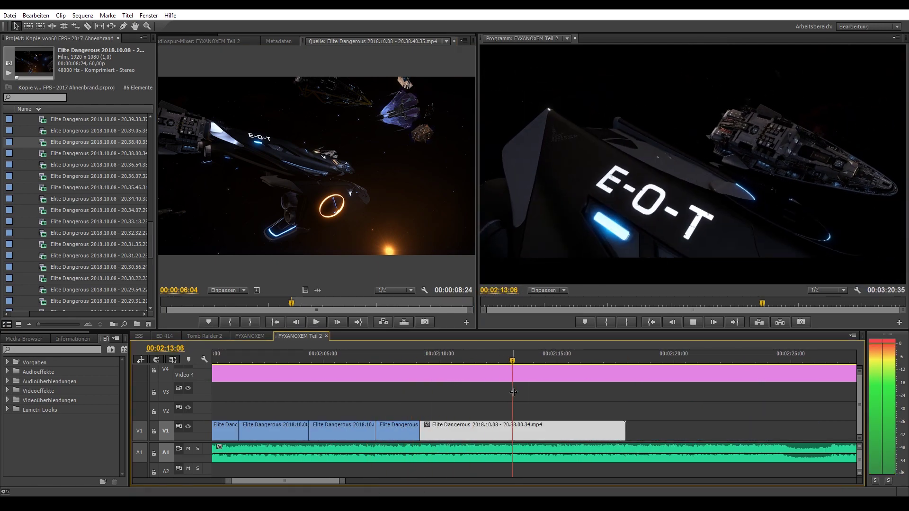
left_click(551, 361)
key("w")
Try clips 20.39.05.36 and 20.41.48.39 at the end of V1
double_click(81, 233)
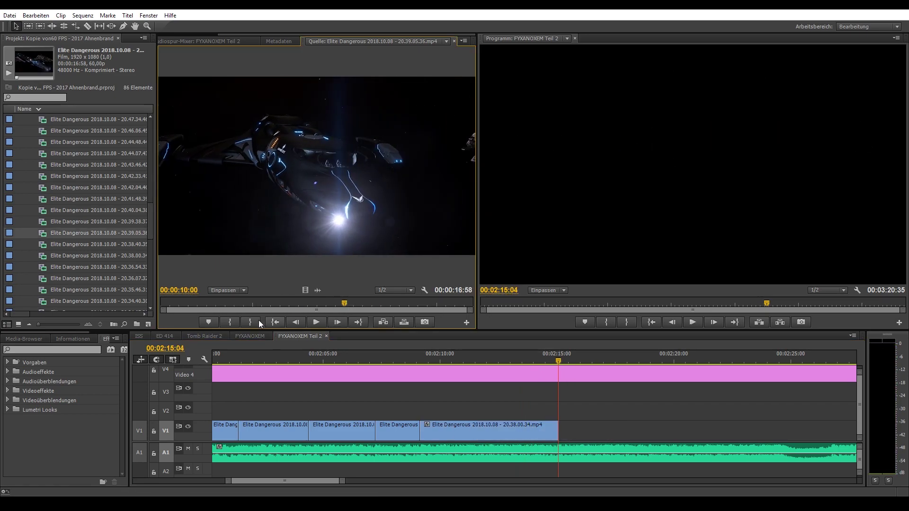
key(".")
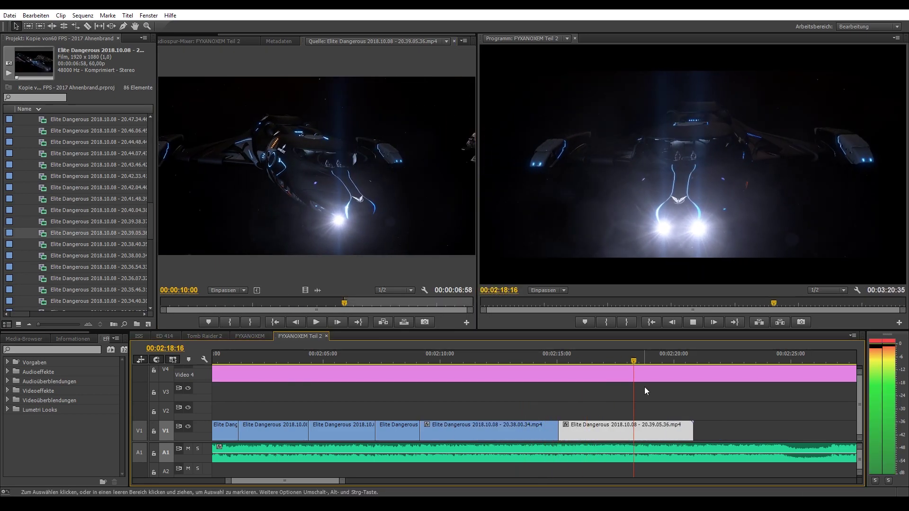
key("k")
key("Delete")
double_click(95, 199)
left_click(290, 303)
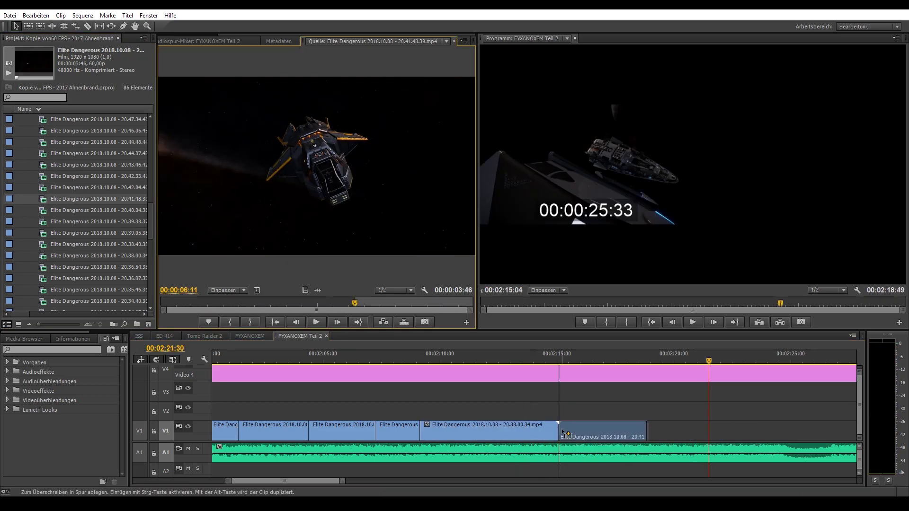
left_click_drag(563, 433, 564, 433)
key("w")
Add clip 20.42.04.40 to the end of V1 and trim it at the playhead
double_click(94, 187)
left_click(273, 303)
left_click_drag(316, 166, 504, 431)
key("l")
key("k")
key("w")
Add clip 20.42.33.41 after the last clip, trim its end, and review the cut
double_click(94, 176)
left_click(173, 304)
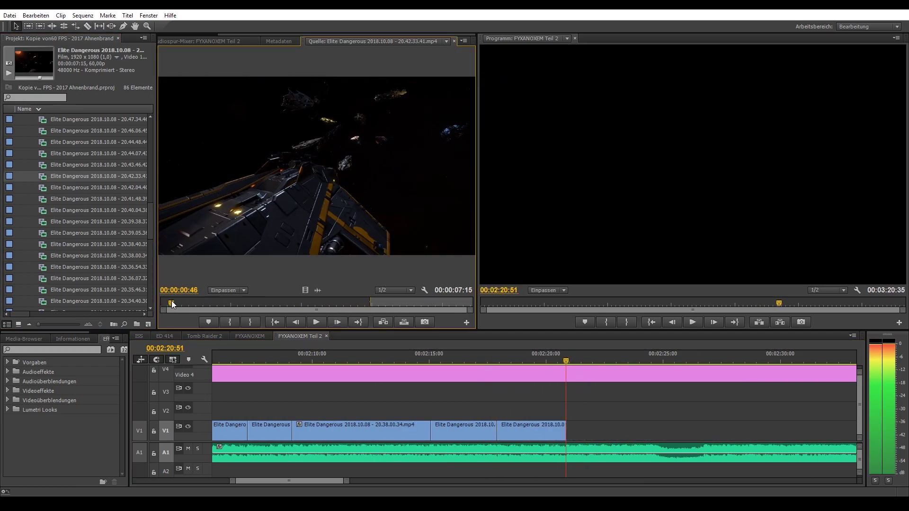
key(".")
key("l")
key("l")
key("l")
key("w")
left_click(556, 361)
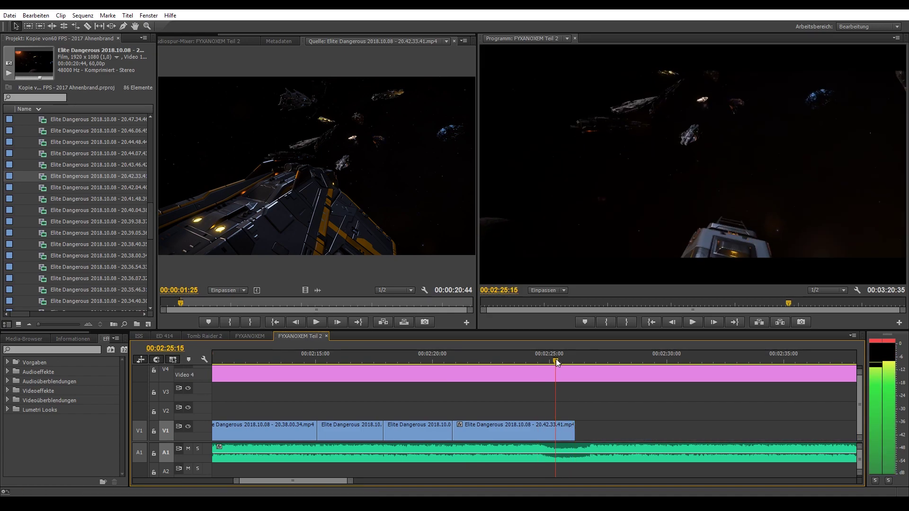
key("w")
key("j")
key("j")
key("l")
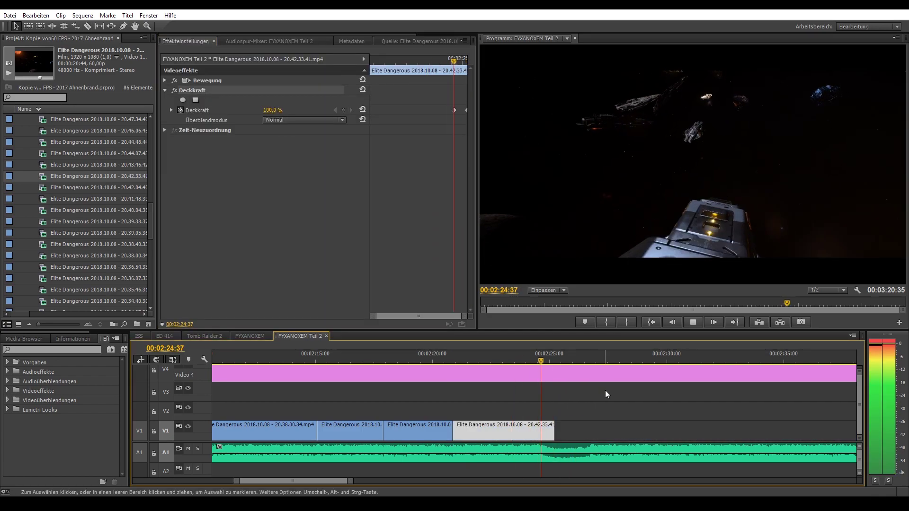
left_click(607, 394)
key("Home")
key("equal")
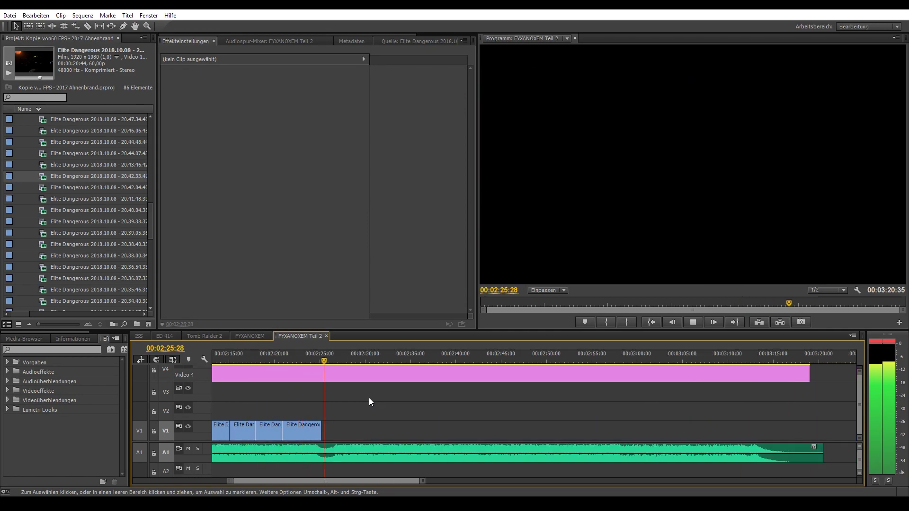
Preview clips 20.44.07.43 and 20.50.20.48, then place 20.51.37.50 on V1
double_click(46, 154)
scroll(46, 158, "up", 3)
double_click(45, 188)
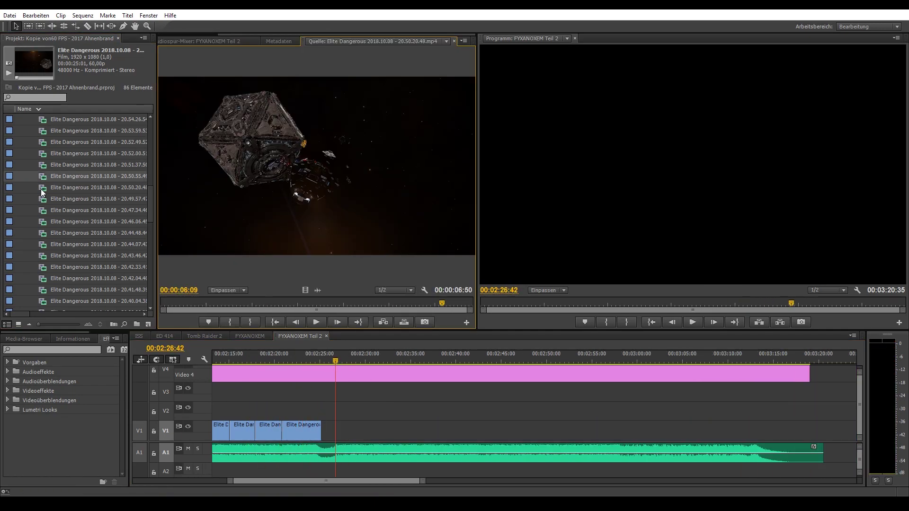
left_click(429, 306)
double_click(45, 165)
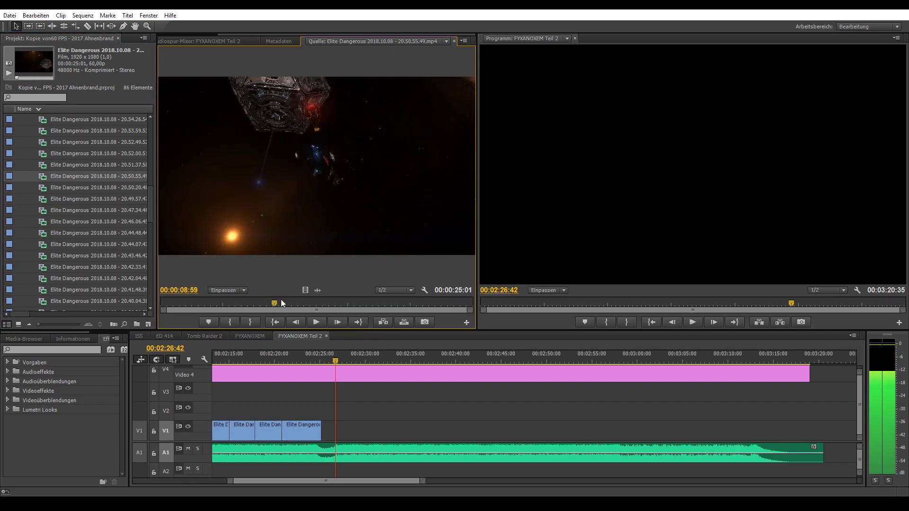
left_click_drag(187, 219, 341, 428)
Split clip 20.51.37.50 near the sequence end and select the leftover part
key("=")
left_click(313, 355)
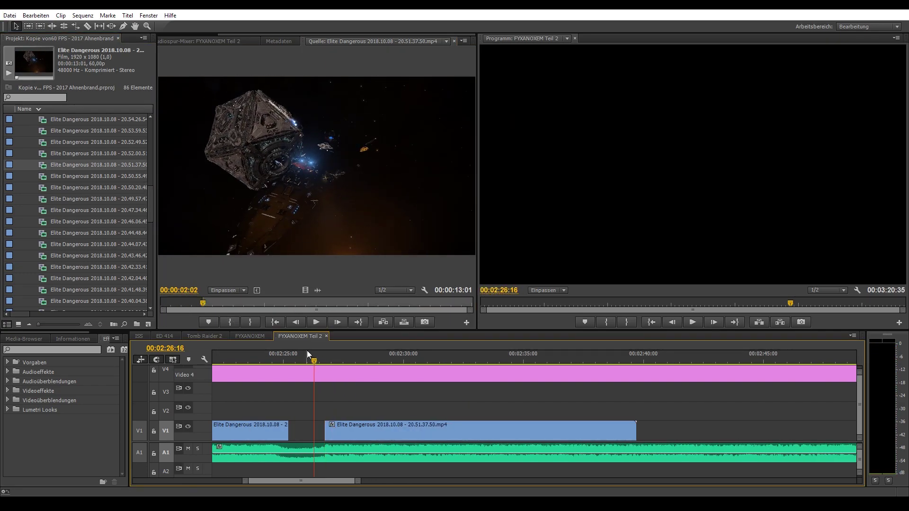
key("space")
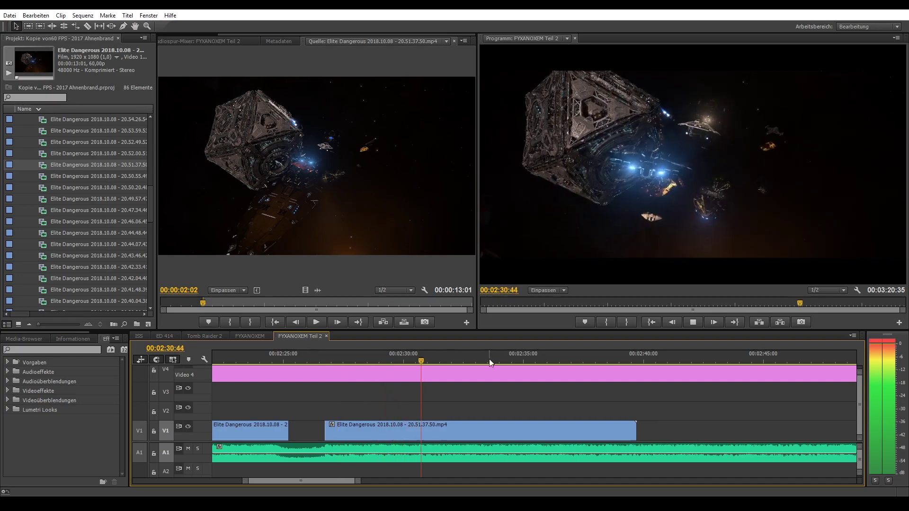
left_click(479, 359)
key("ctrl+k")
left_click(531, 427)
key("space")
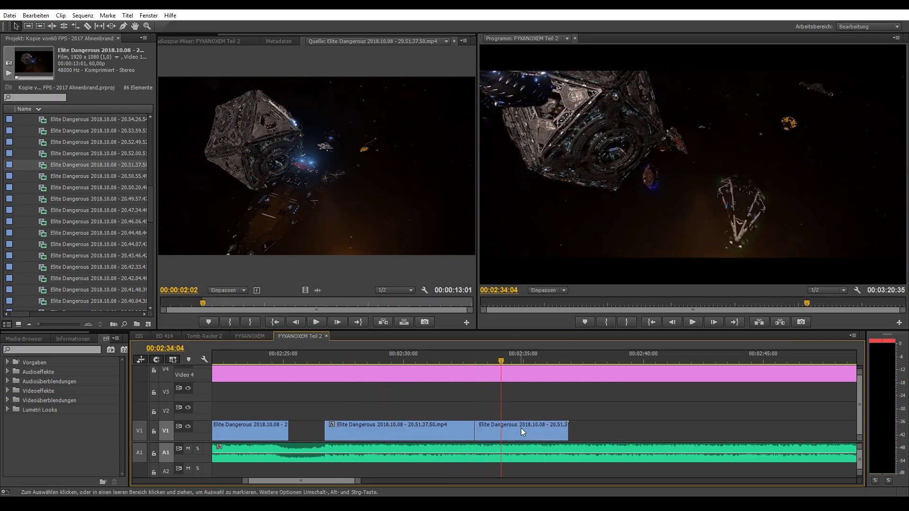
Add a section of clip 20.52.49.52 onto V1 at the playhead and review it
double_click(95, 154)
left_click(354, 305)
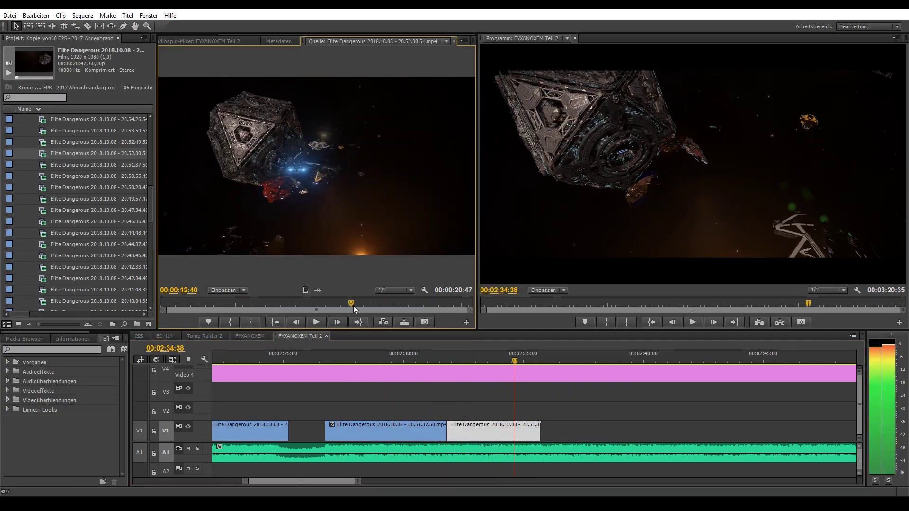
double_click(95, 142)
left_click(279, 305)
key("space")
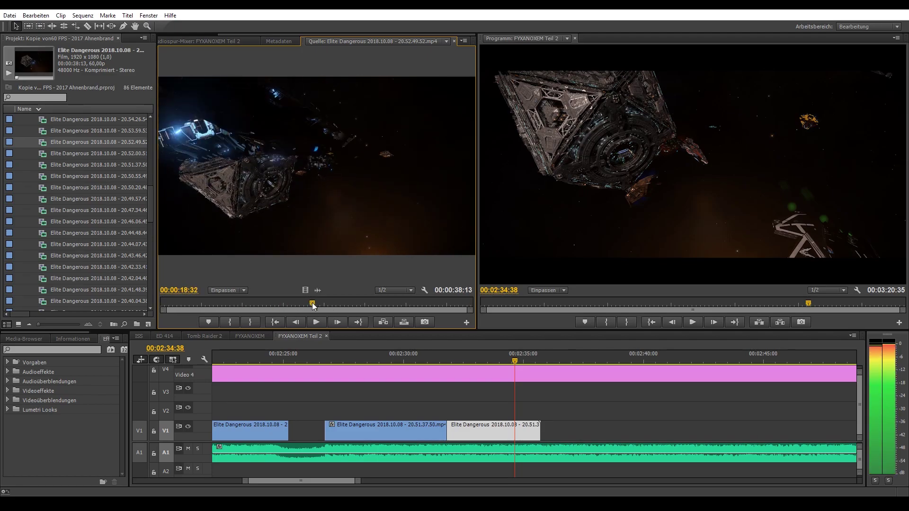
key("i")
key("period")
key("minus")
key("space")
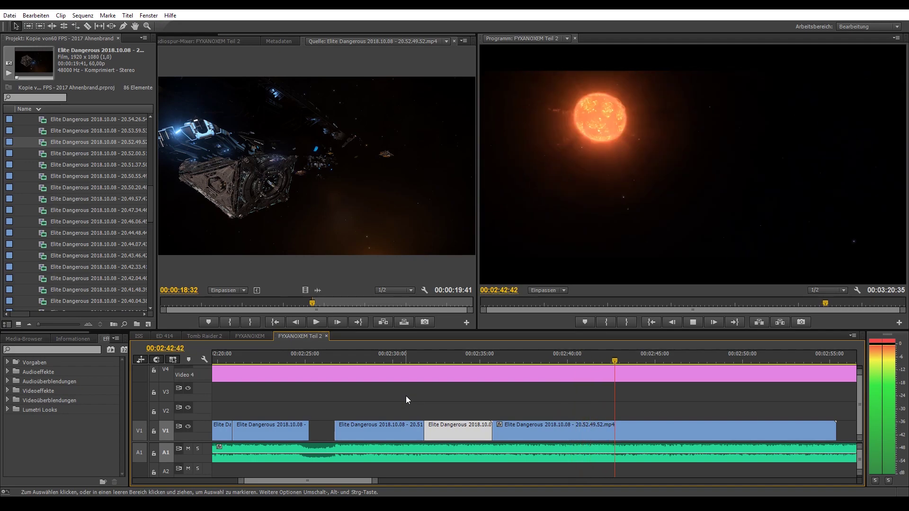
Cut the last clip with the Razor tool and delete its unwanted tail
left_click_drag(547, 353, 566, 356)
key("c")
left_click(566, 431)
left_click(749, 365)
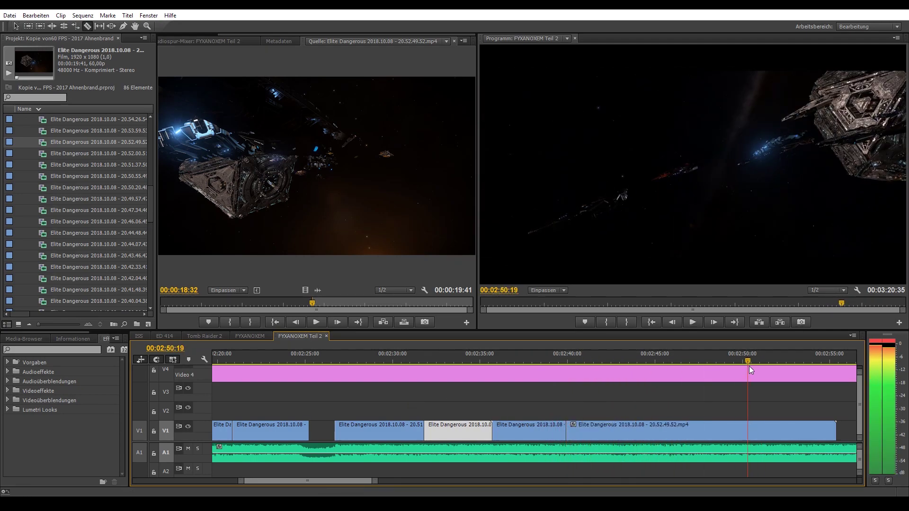
left_click(749, 431)
key("v")
left_click(793, 430)
key("Delete")
key("equal")
key("space")
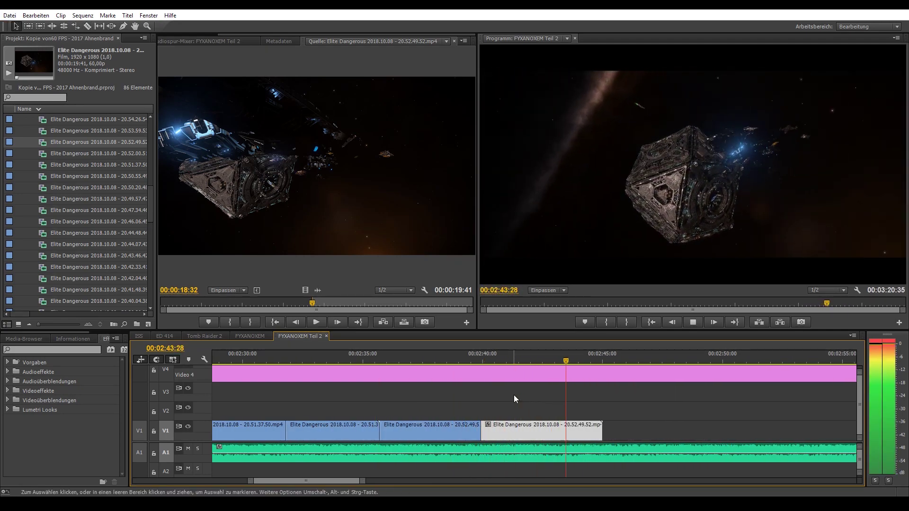
Review the trimmed ending just before 2:55 and undo the last edit
left_click(556, 361)
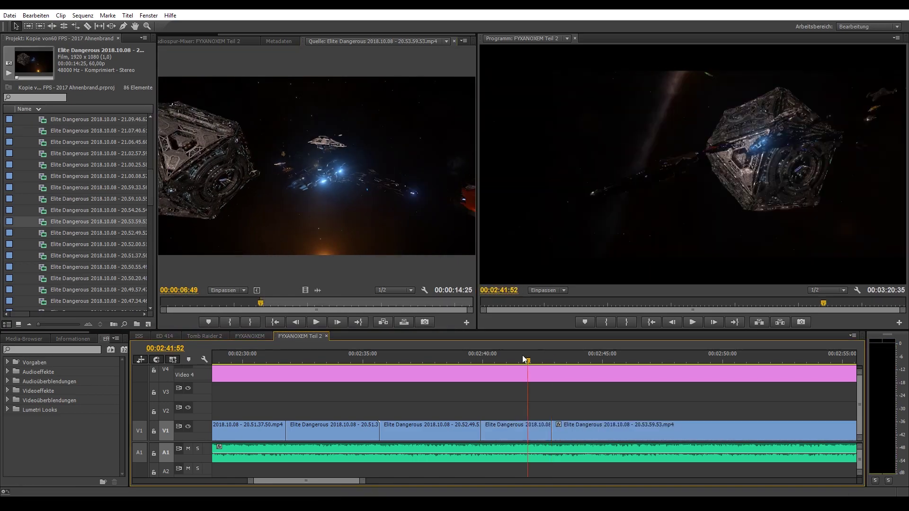
key("v")
key("space")
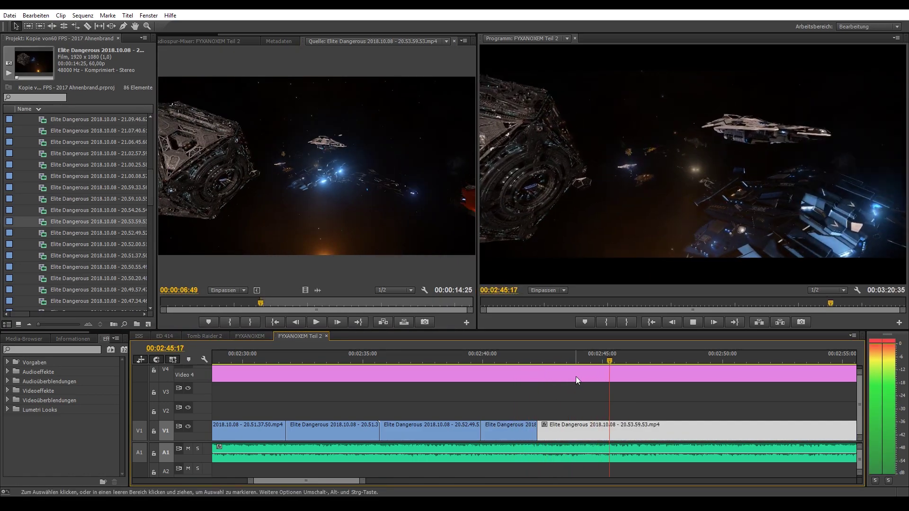
key("minus")
key("minus")
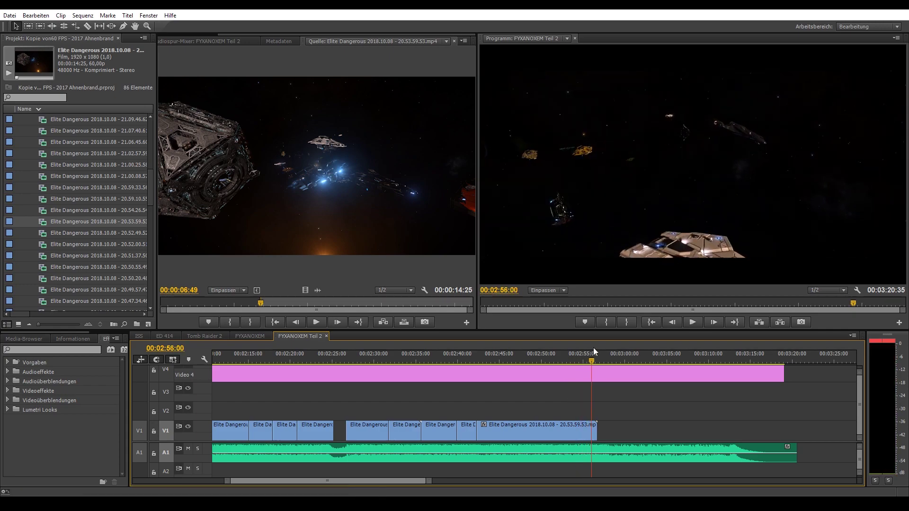
key("ctrl+z")
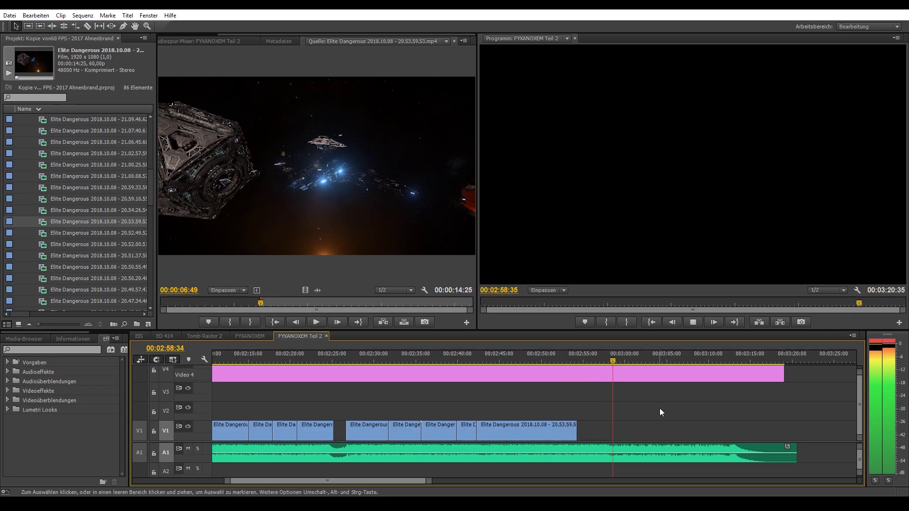
double_click(408, 436)
Lift the closing V1 clip onto V2 and play back the sequence from just before it
double_click(408, 436)
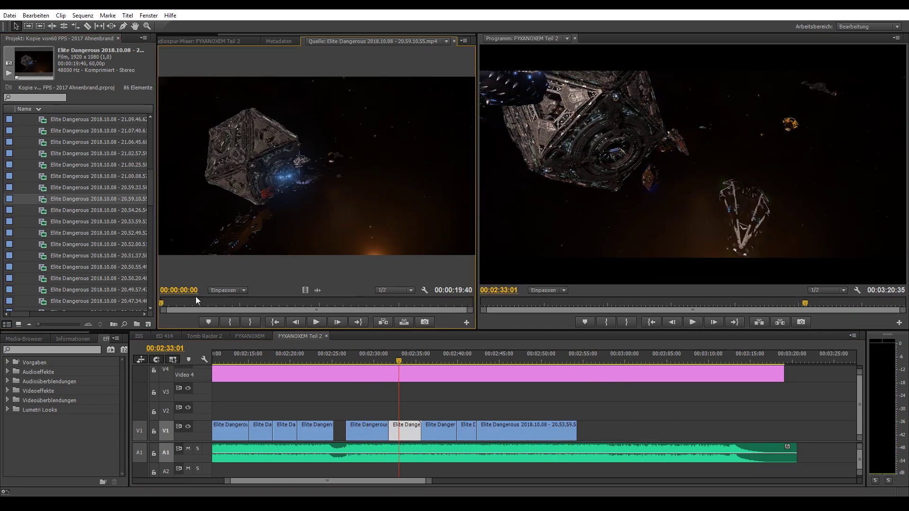
key("Up")
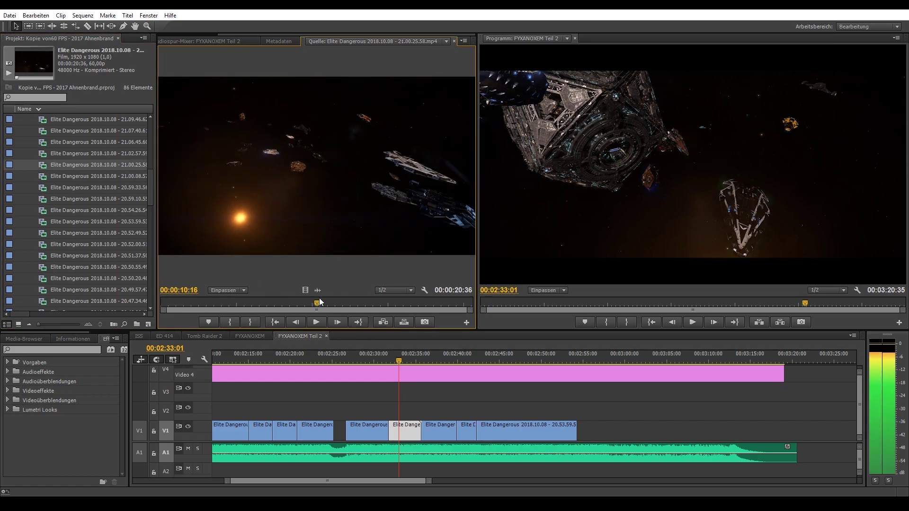
left_click_drag(405, 430, 405, 412)
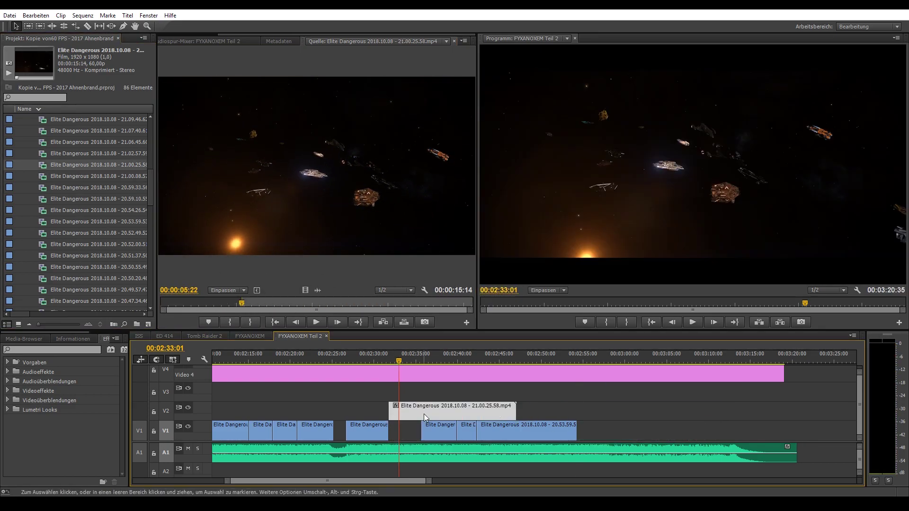
left_click(364, 360)
key("space")
key("=")
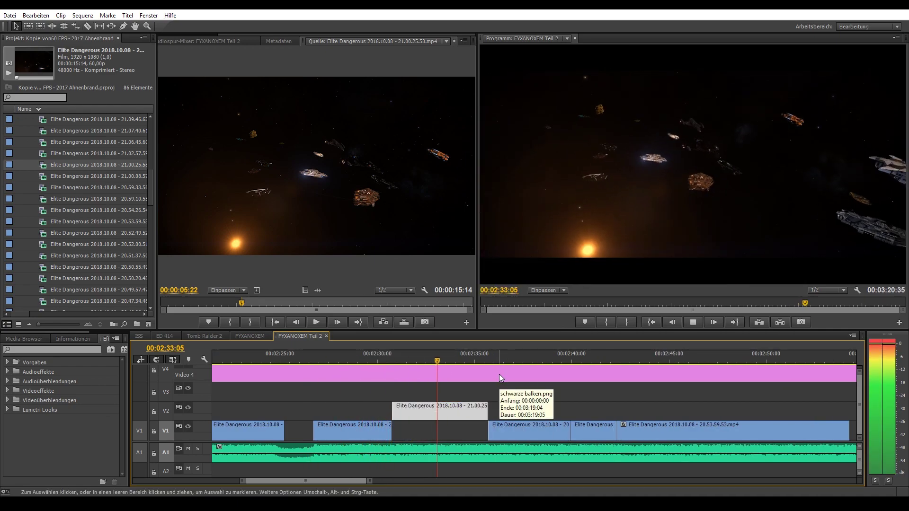
Trim and shift the V1 clips, extending one to close the gap
left_click_drag(529, 431, 500, 432)
scroll(518, 384, "down", 2)
left_click_drag(371, 412, 370, 431)
scroll(521, 399, "down", 2)
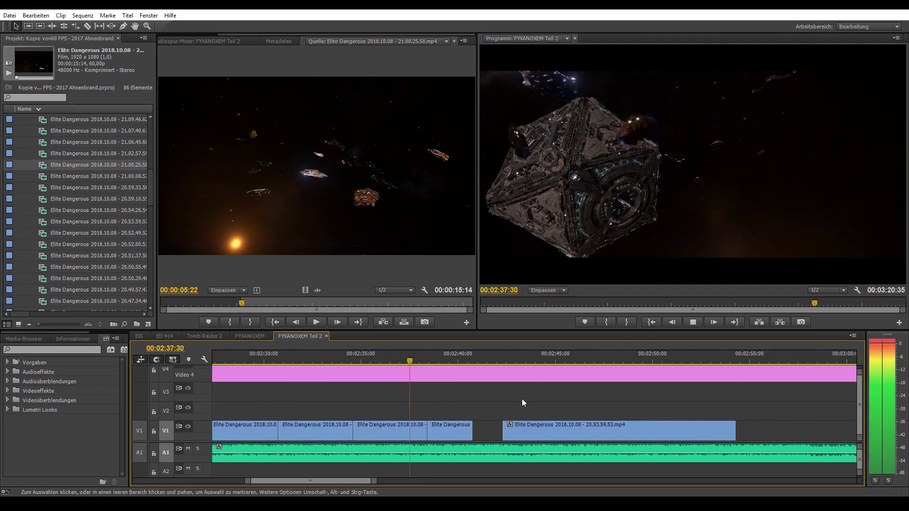
left_click_drag(473, 431, 502, 430)
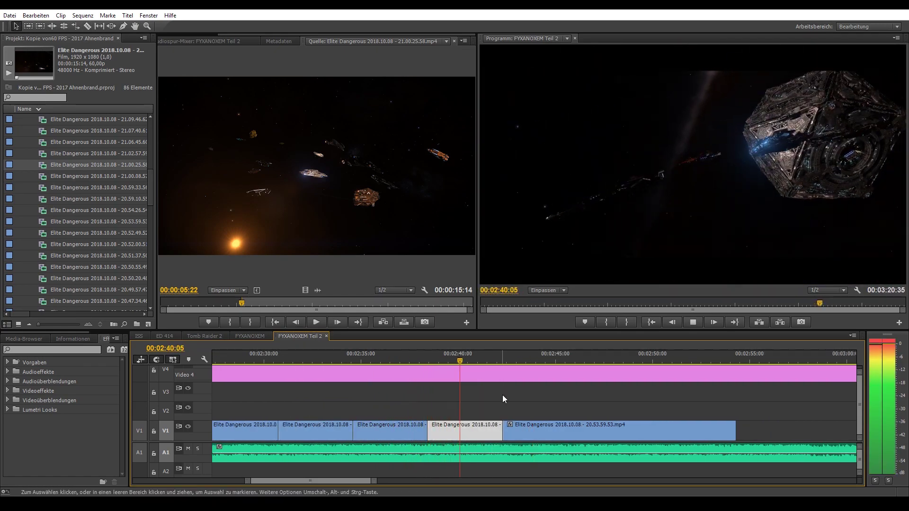
Add the 21.02.57.59 recording to the end of V1 and play it back
double_click(95, 153)
key("space")
left_click(237, 301)
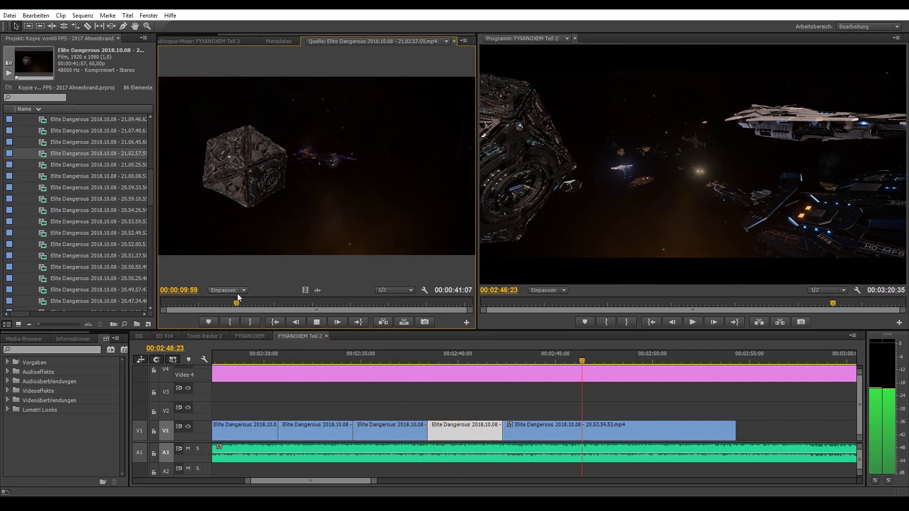
key(".")
key("minus")
left_click(329, 361)
key("space")
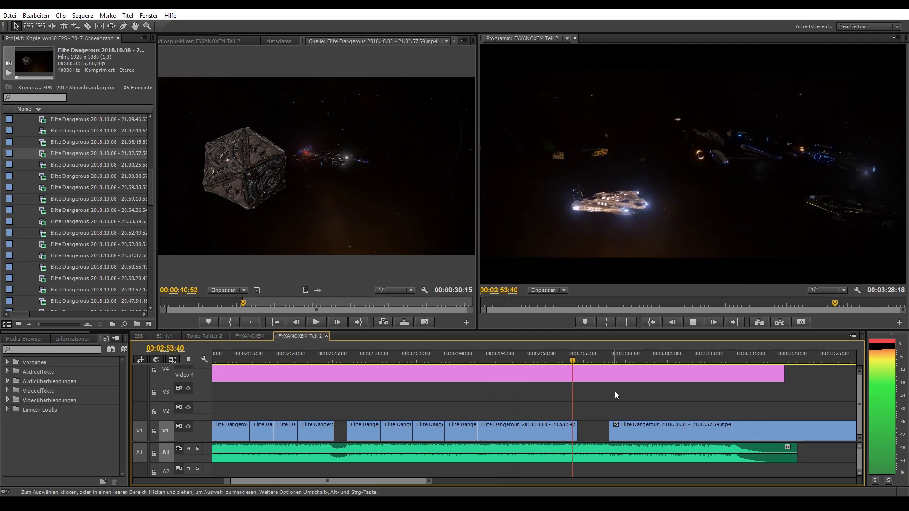
Close the remaining gaps on V1 before the new 21.02.57.59 clip
key("ctrl+z")
left_click(592, 360)
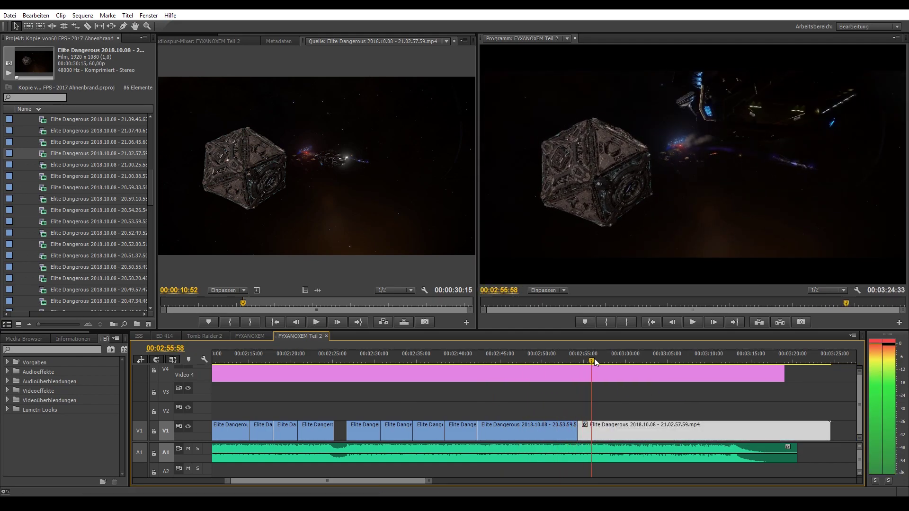
key("ctrl+z")
key("space")
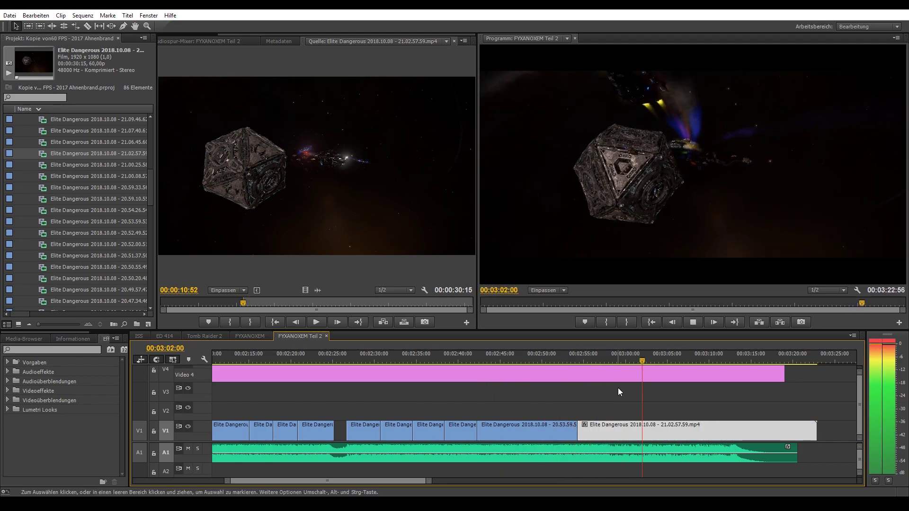
Place the 21.07.40.61 recording, from 53 seconds in, onto V2 at the playhead
left_click(43, 146)
double_click(44, 132)
left_click_drag(213, 303, 312, 279)
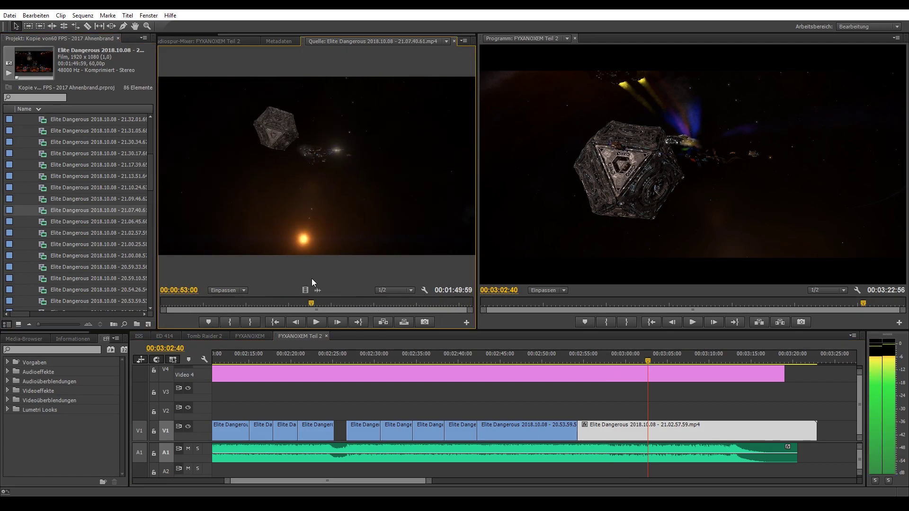
key("ctrl+z")
key("space")
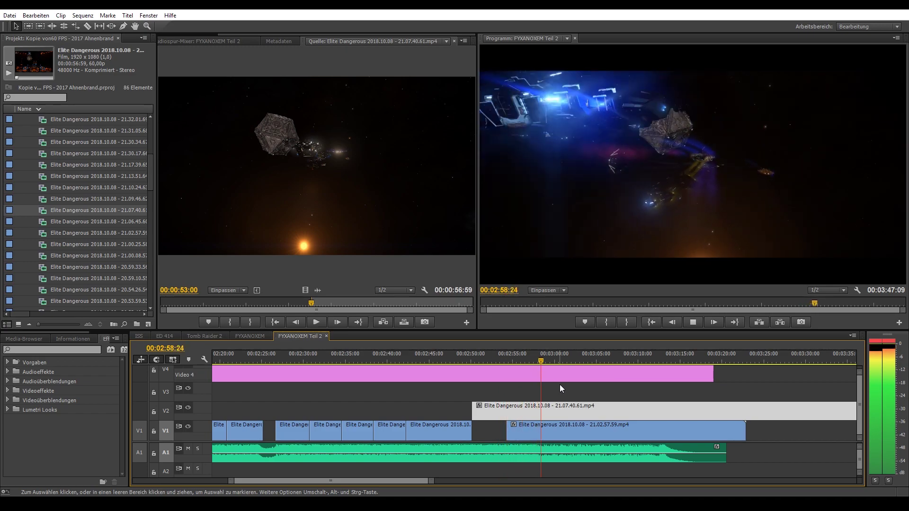
Razor the V2 clip at two points and add a fade transition at the cut
left_click(564, 359)
key("ctrl+k")
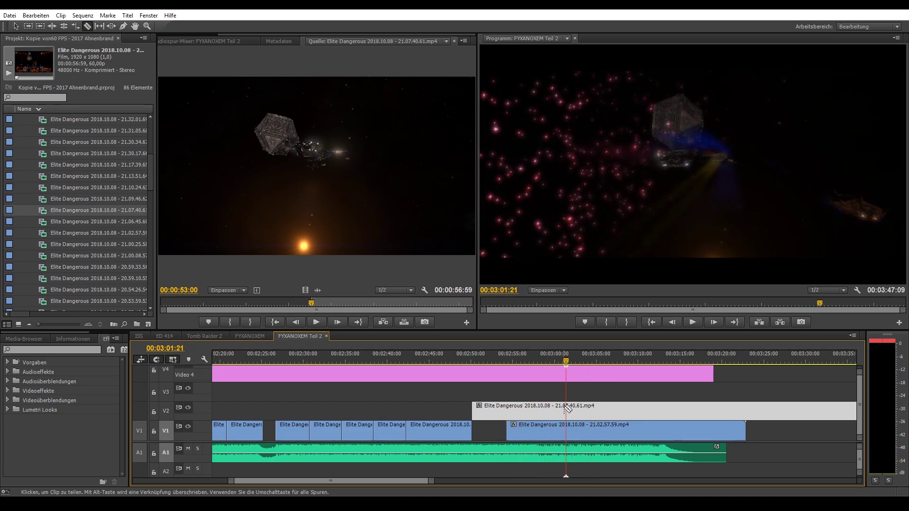
left_click(600, 360)
key("ctrl+k")
left_click_drag(28, 450, 565, 411)
left_click(573, 360)
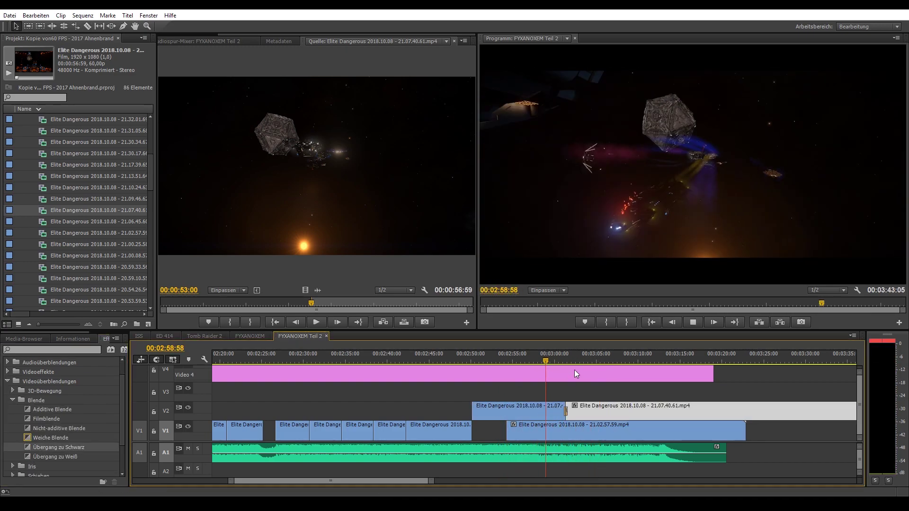
key("space")
Ripple-delete the middle piece of the split V2 clip
key("Up")
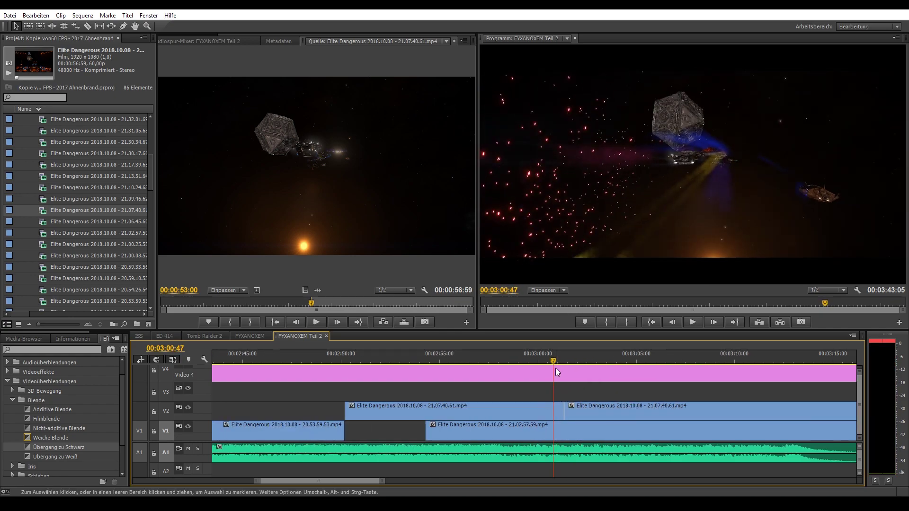
left_click(573, 412)
key("l")
key("l")
key("l")
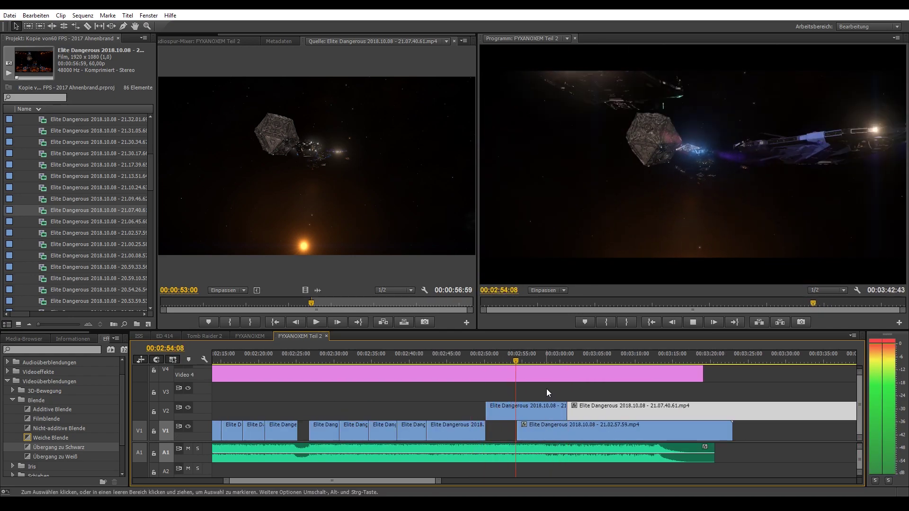
left_click(641, 360)
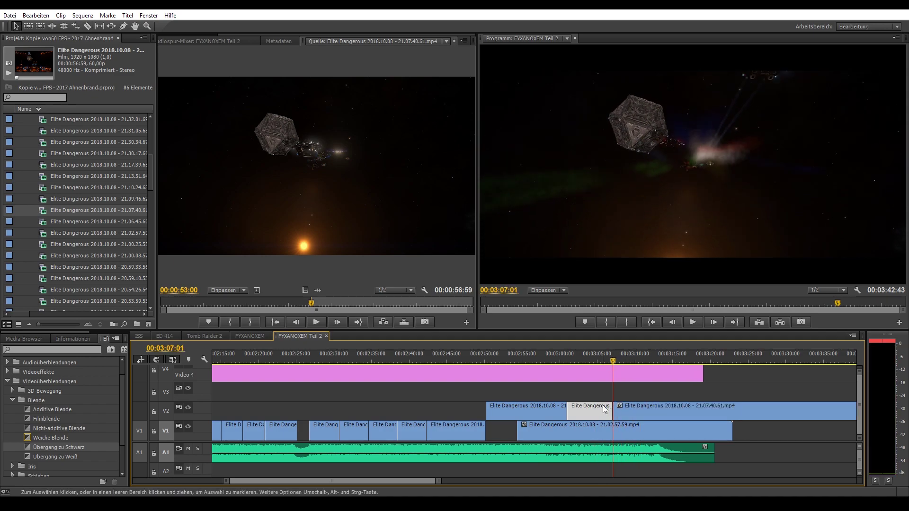
key("shift+Delete")
Add a Weiche Blende dissolve at the V2 cut, then delete the short piece with it
key("=")
left_click_drag(561, 409, 568, 372)
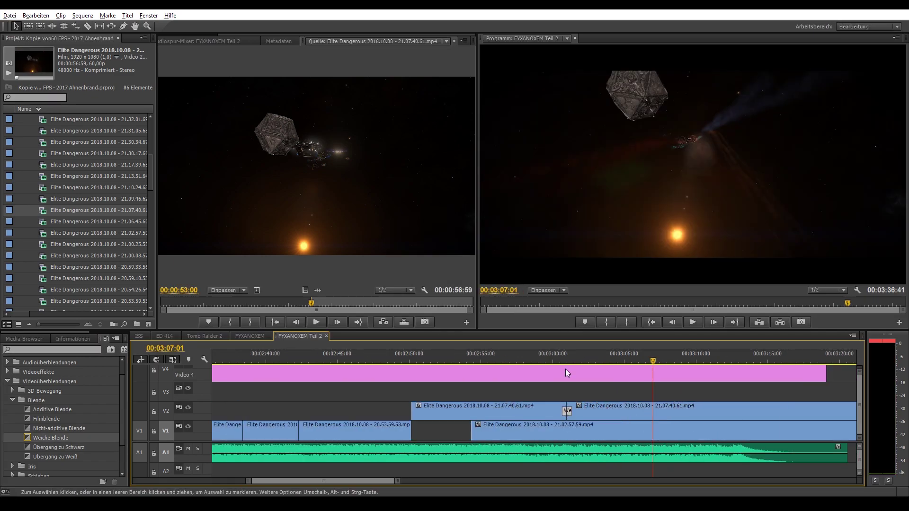
key("space")
key("minus")
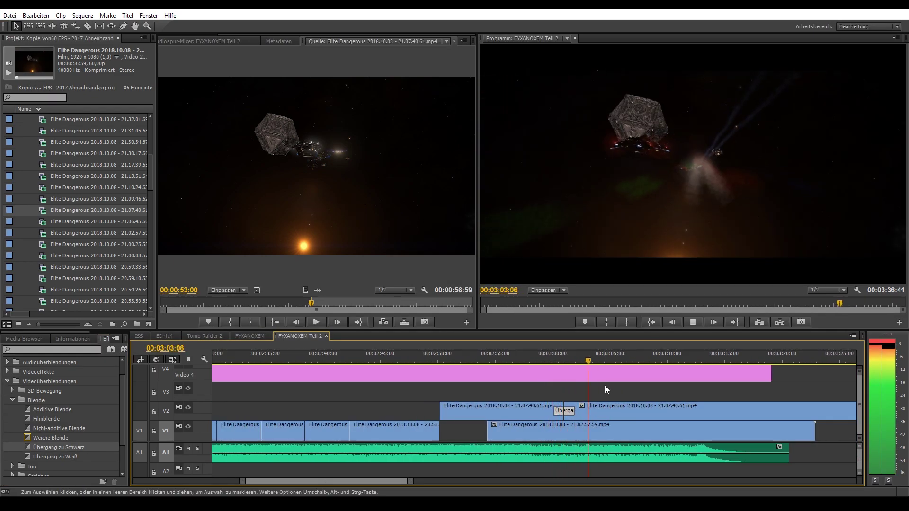
key("shift+Delete")
key("Up")
key("space")
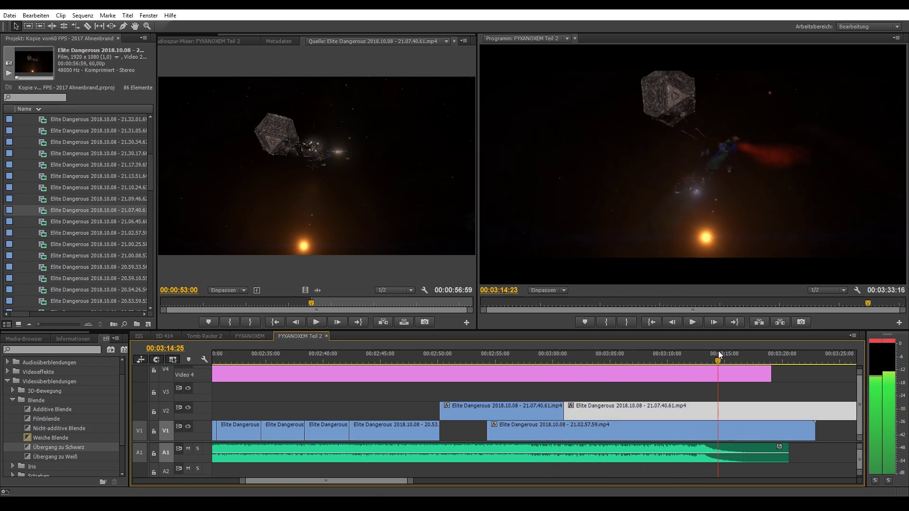
Move the 21.02.57.59 clip later on V1 and bring the V2 clips down onto V1
left_click_drag(558, 429, 700, 359)
key("minus")
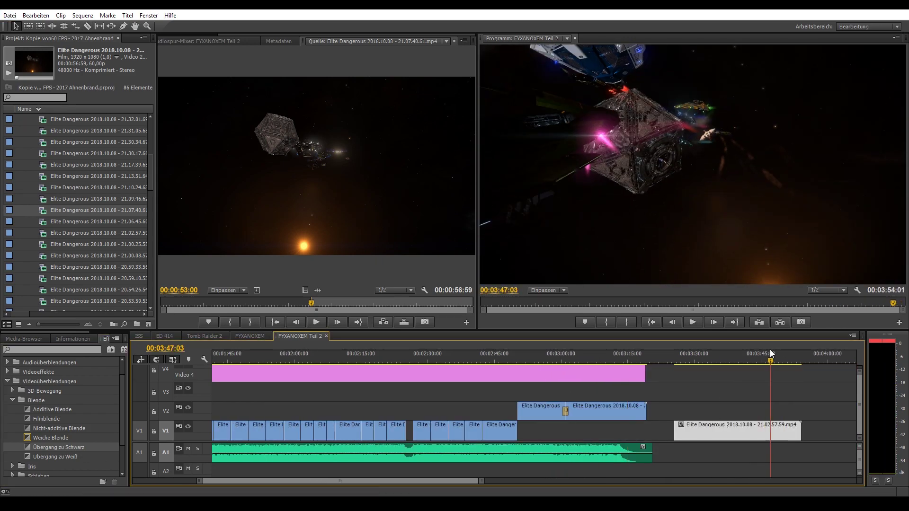
key("ctrl+z")
key("space")
left_click(427, 361)
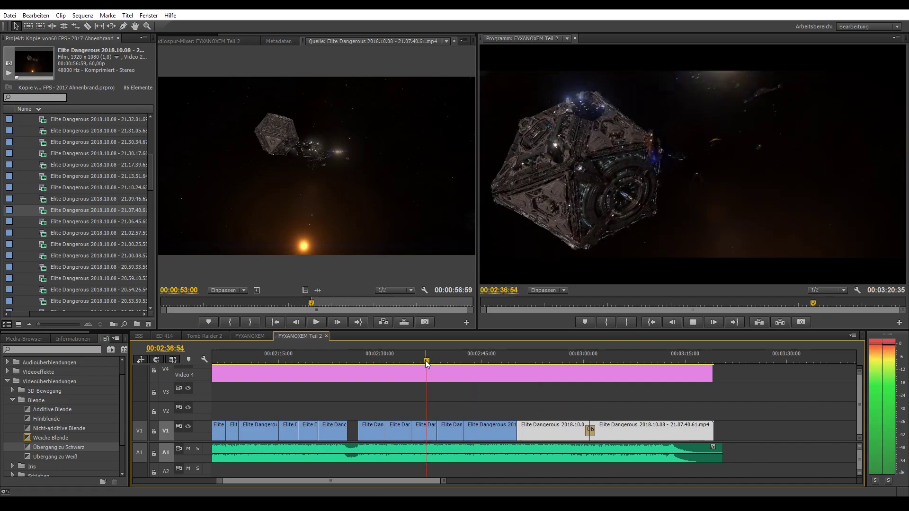
left_click(409, 360)
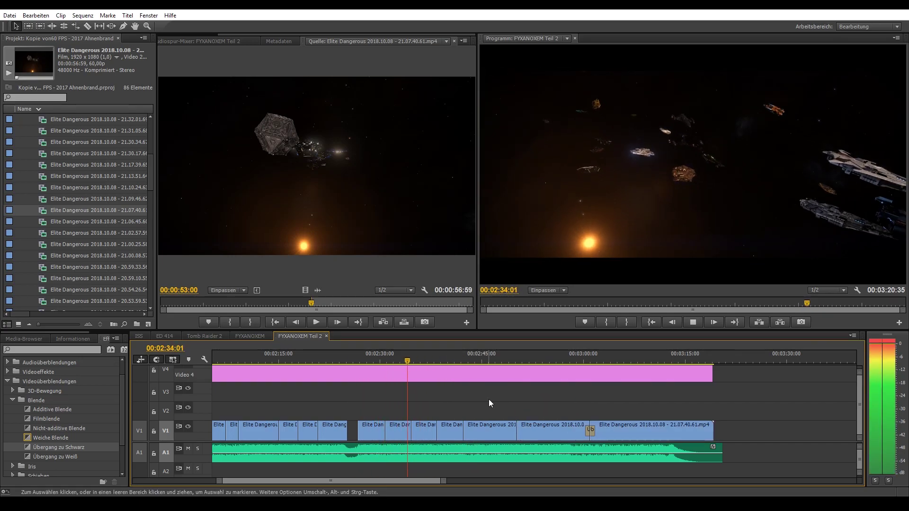
Reorder the closing V1 clips and remove the leftover clips from V1's end and V2
left_click(489, 430)
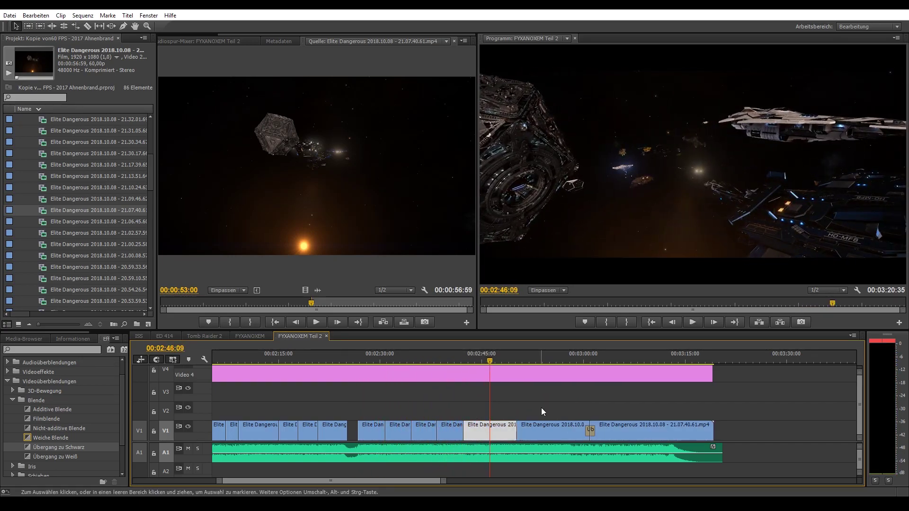
key("ctrl+z")
key("l")
key("l")
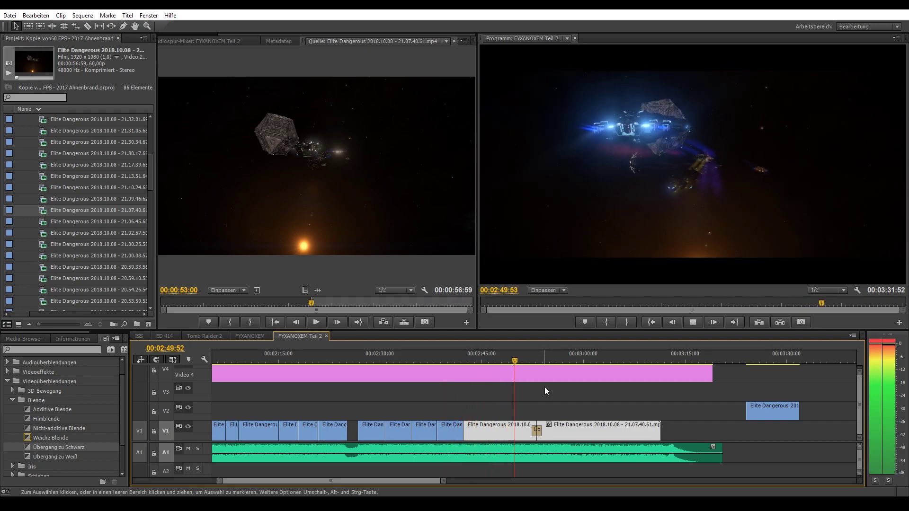
key("ctrl+z")
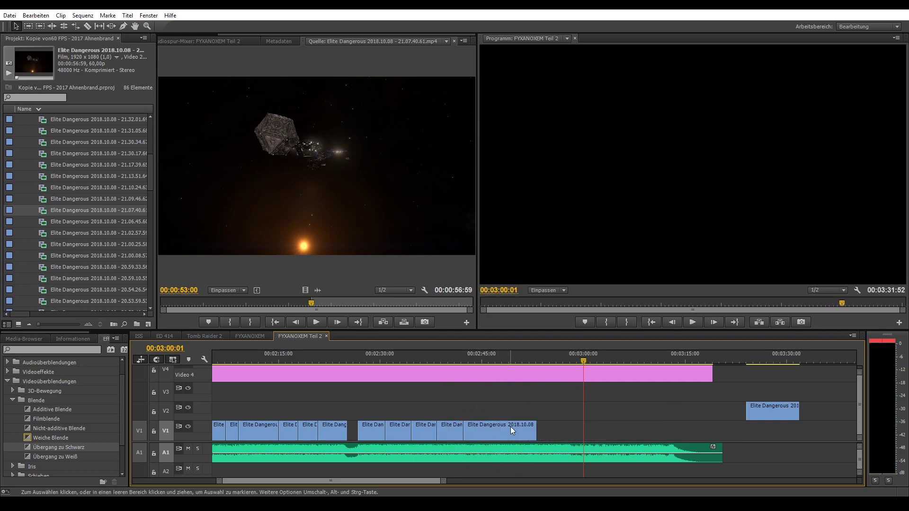
key("ctrl+z")
key("space")
key("=")
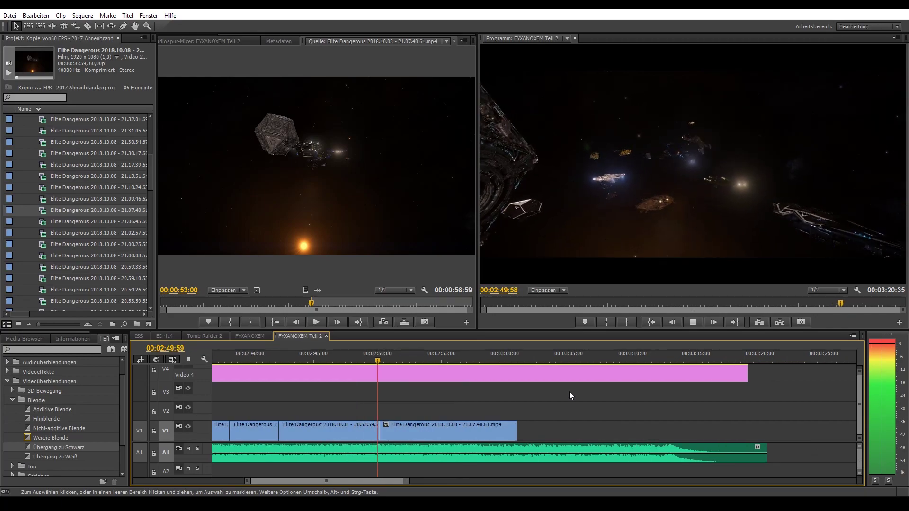
Extend the last V1 clip and insert 21.13.51.64 from its 2:19:37 In point after it
left_click_drag(517, 430, 523, 431)
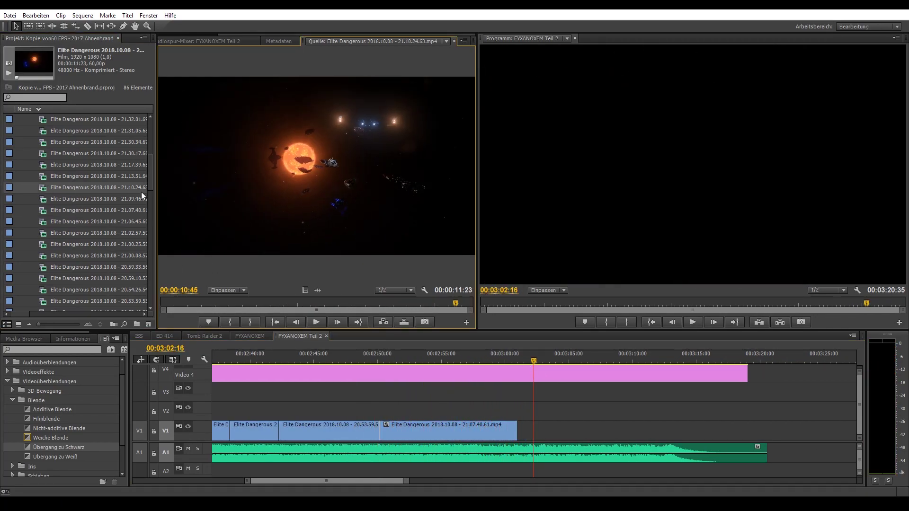
double_click(71, 176)
scroll(101, 224, "up", 2)
left_click(431, 303)
left_click(230, 321)
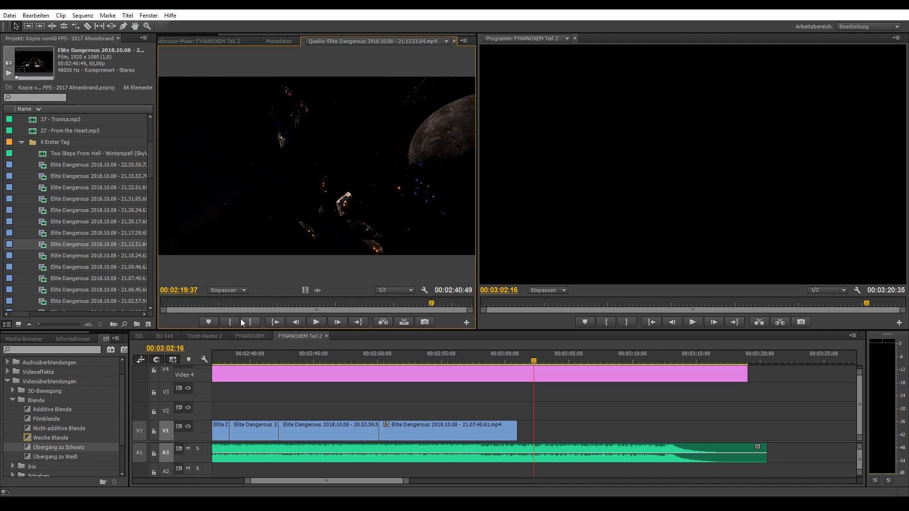
key("comma")
left_click(546, 396)
Razor clip 21.13.51.64 near 3:13 and delete the trimmed-off tail
key("c")
left_click(374, 356)
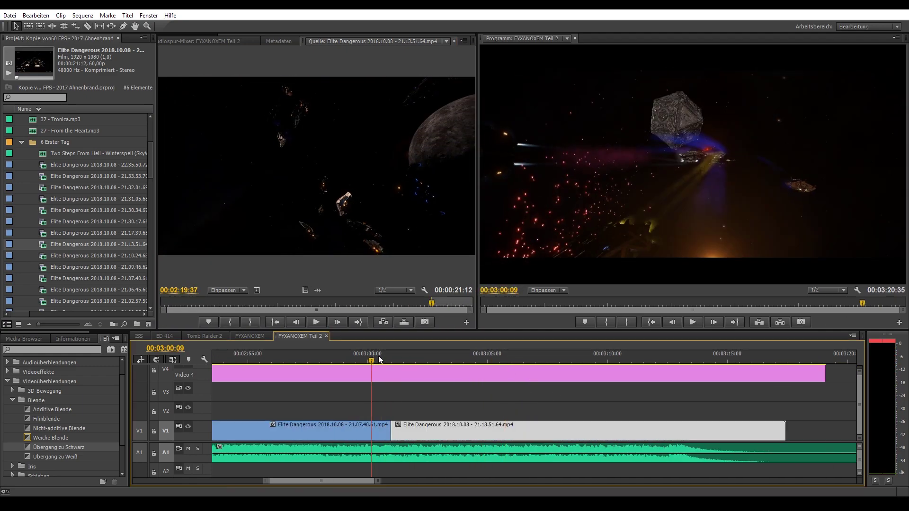
key("space")
key("v")
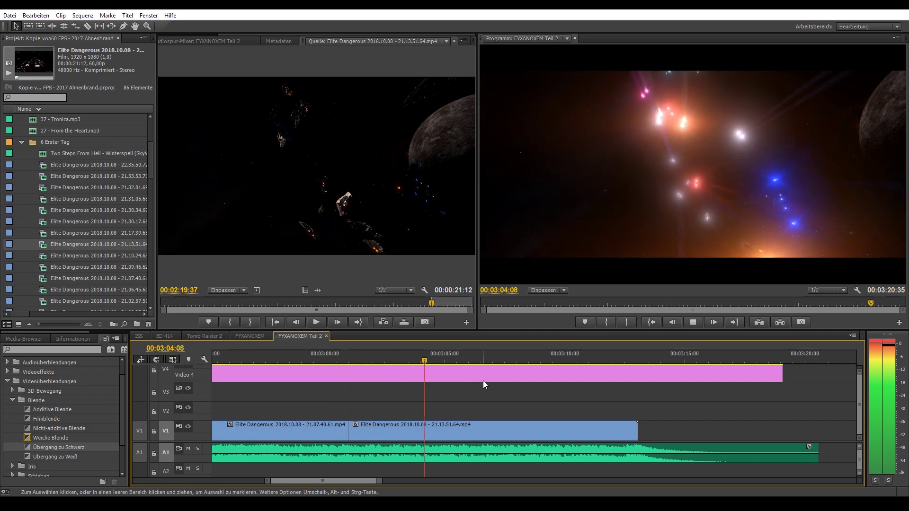
Preview clips 21.32.01.69 and 21.30.34.67 in the source viewer
double_click(66, 239)
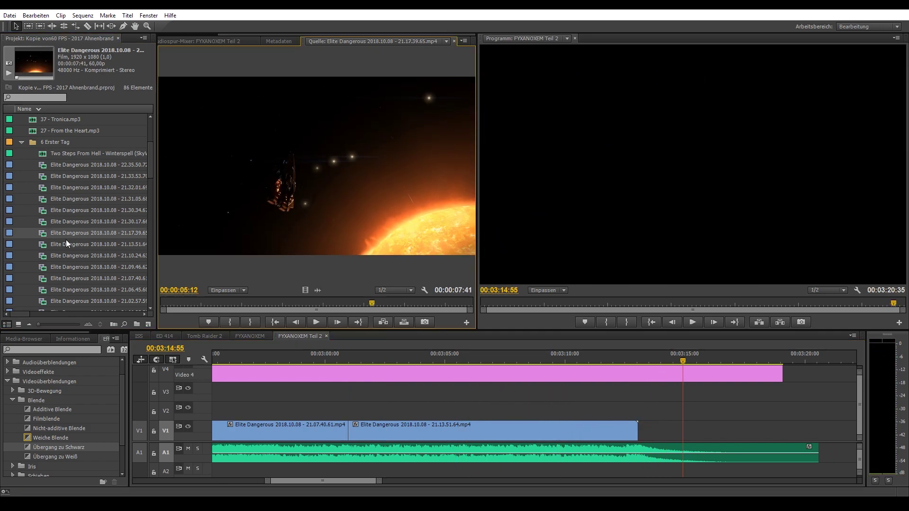
key("Up")
key("Up")
key("Up")
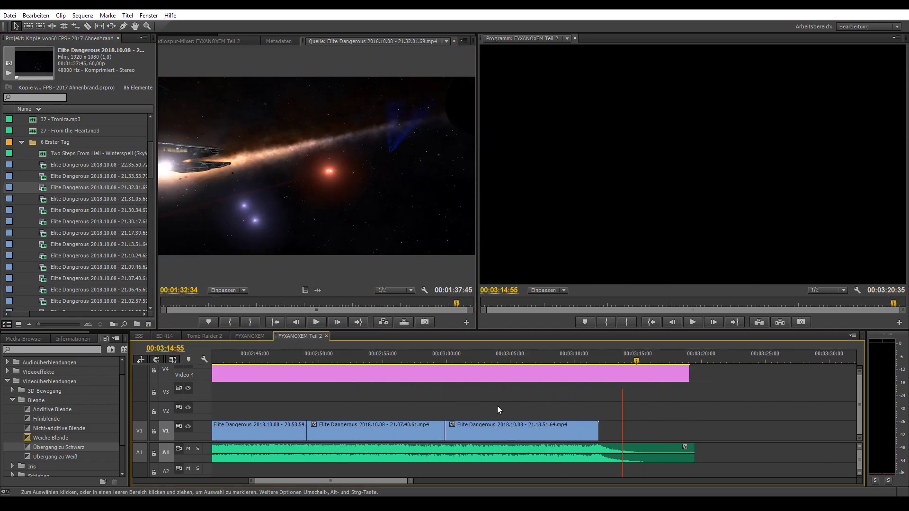
scroll(497, 405, "down", 5)
double_click(71, 210)
scroll(46, 228, "down", 3)
Load 20.59.10.55 in Source and play Teil 2 from its start, timeline zoomed out
scroll(45, 228, "down", 2)
double_click(45, 222)
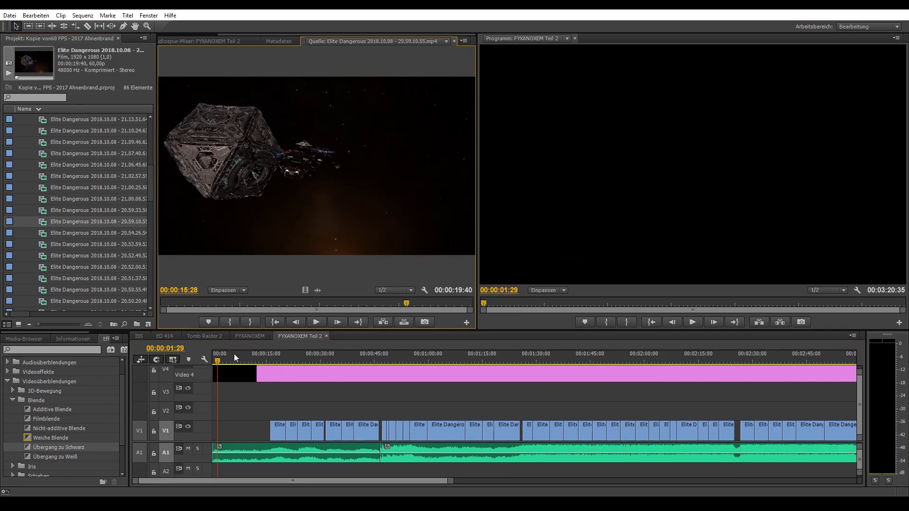
left_click(234, 354)
key("space")
key("equal")
key("equal")
key("equal")
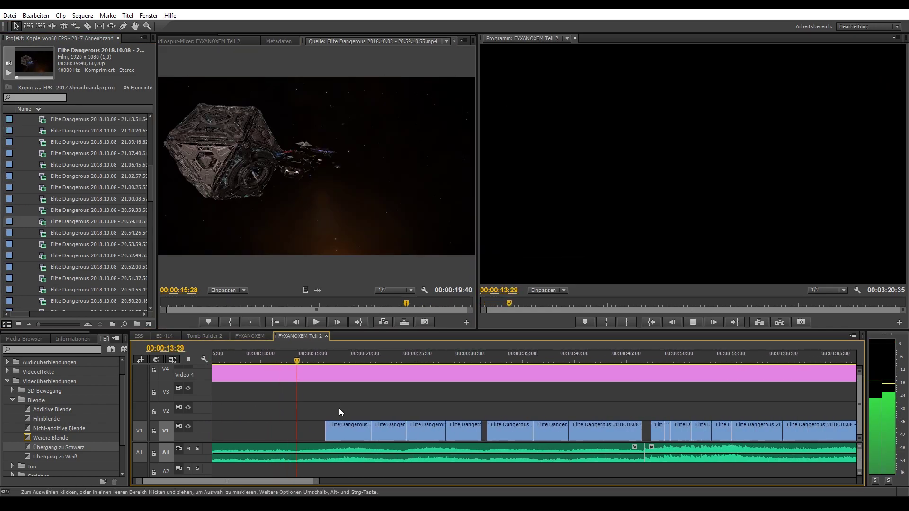
key("minus")
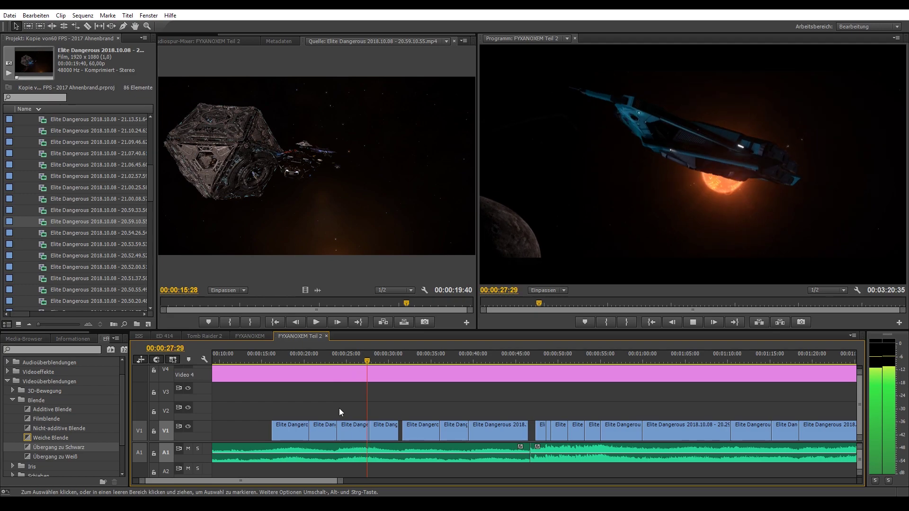
key("space")
Check the opacity of clip 20.20.57.08 and play the sequence on to 1:11:53
left_click(383, 432)
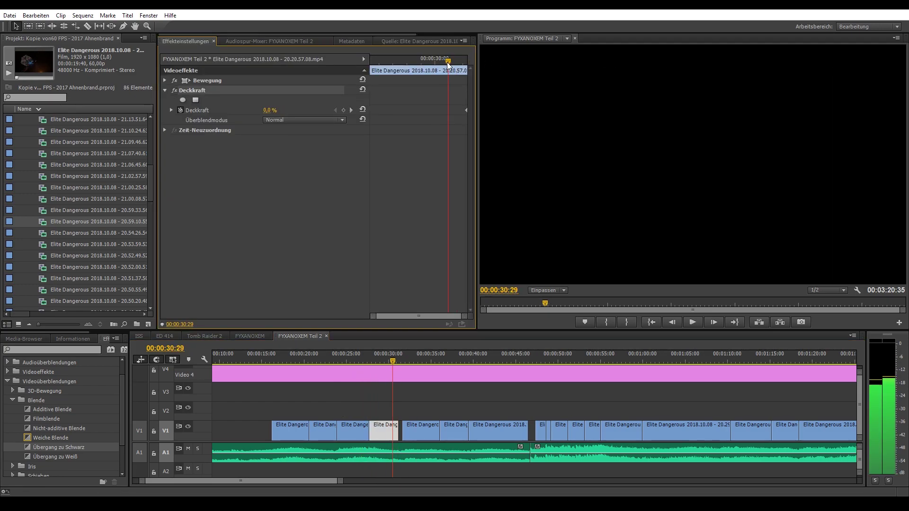
left_click(396, 388)
key("space")
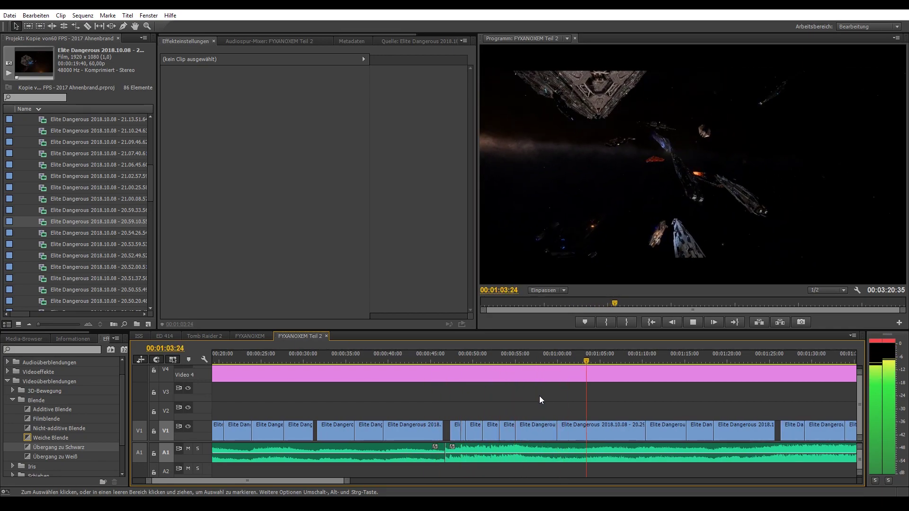
key("space")
Load clip 20.47.34.46 in the source viewer and preview it
scroll(43, 211, "down", 4)
double_click(42, 188)
key("space")
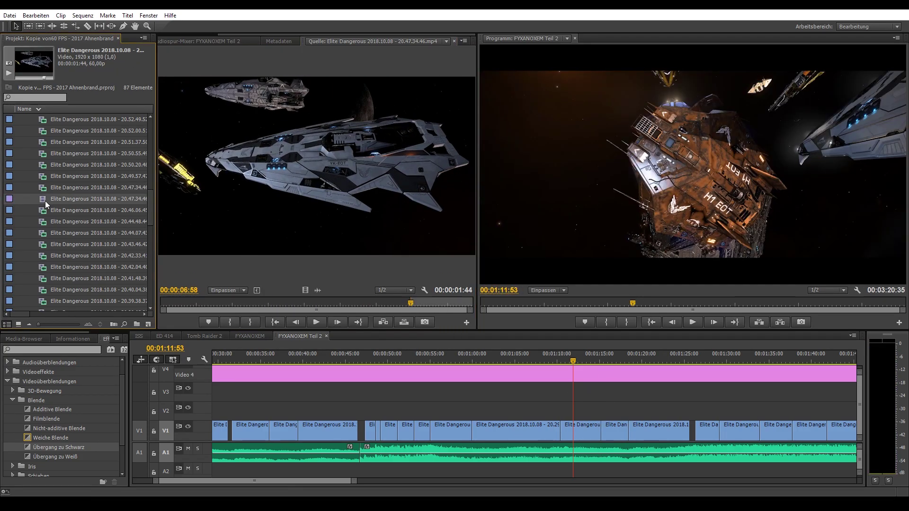
Drop clip 20.44.48.44 onto V2 near 1:10 and play past it
key("Delete")
double_click(46, 211)
left_click_drag(316, 166, 562, 412)
key("space")
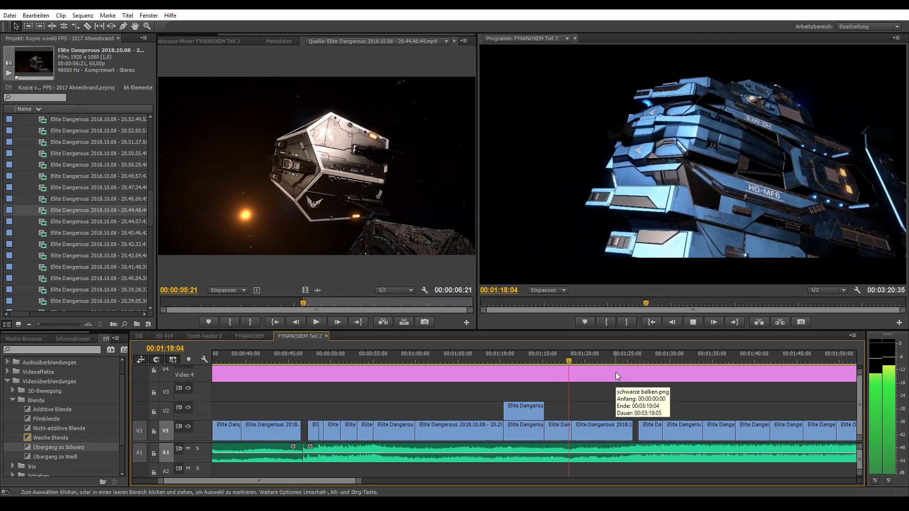
key("minus")
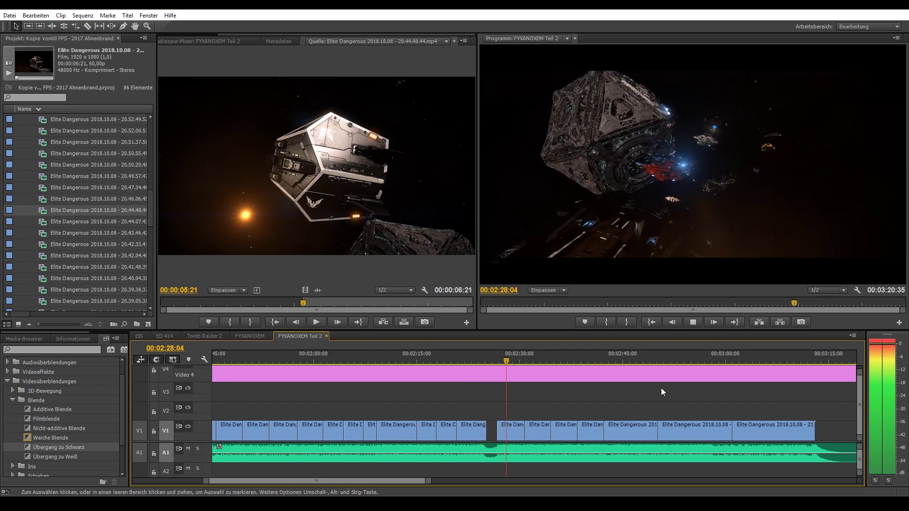
key("plus")
Scrub to 2:34:53 and select the V1 clip under the playhead
left_click(546, 359)
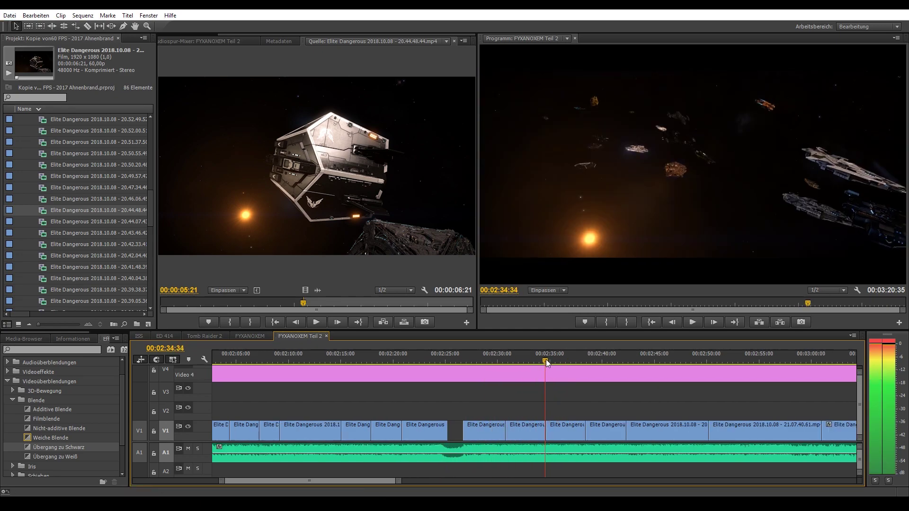
left_click_drag(546, 359, 549, 360)
key("c")
key("v")
left_click(564, 429)
key("space")
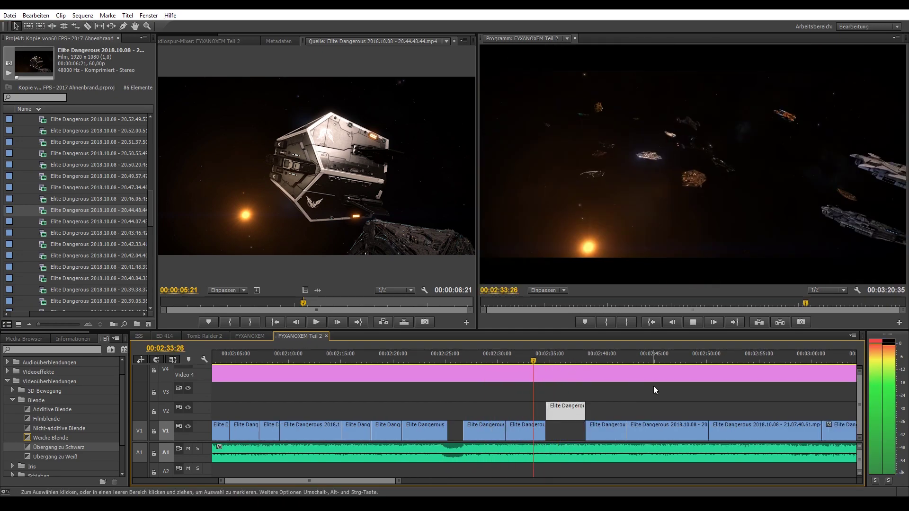
key("minus")
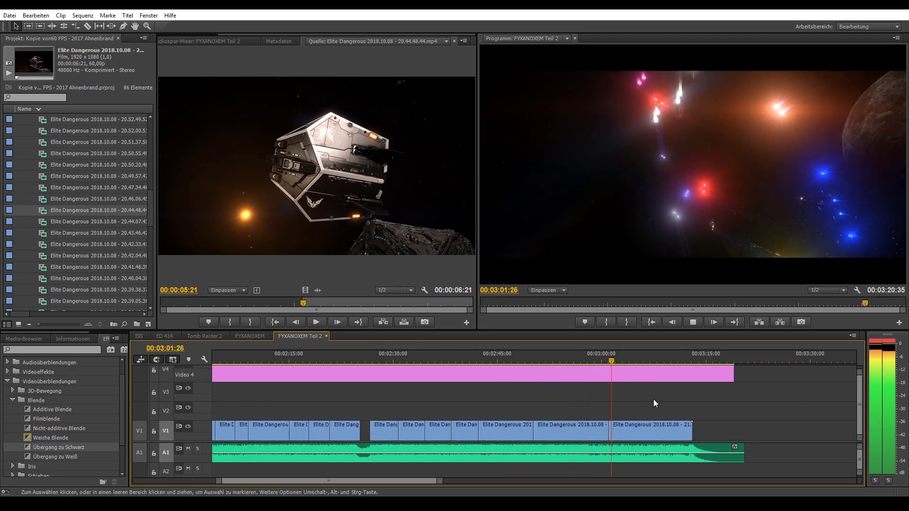
Cut the last V1 clip at 3:09:53, delete the piece after it, and scrub the new ending
left_click(670, 361)
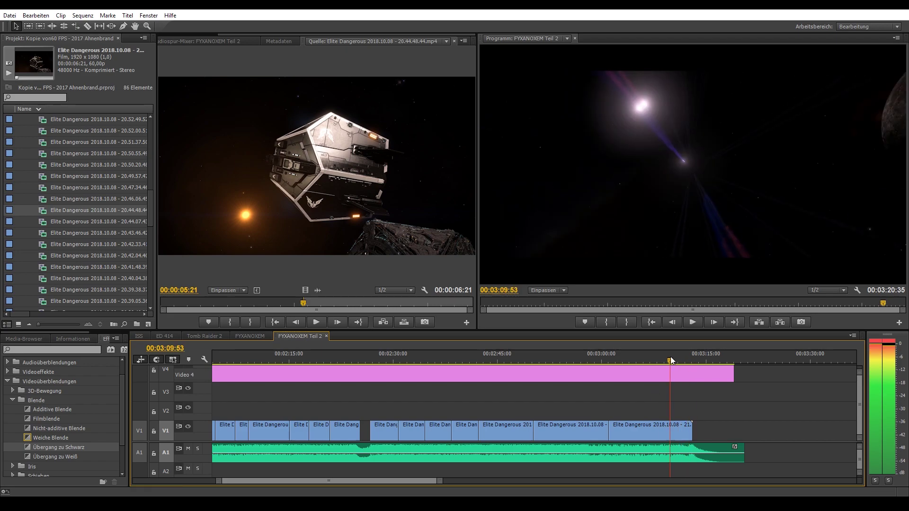
key("v")
left_click(685, 425)
key("Delete")
key("plus")
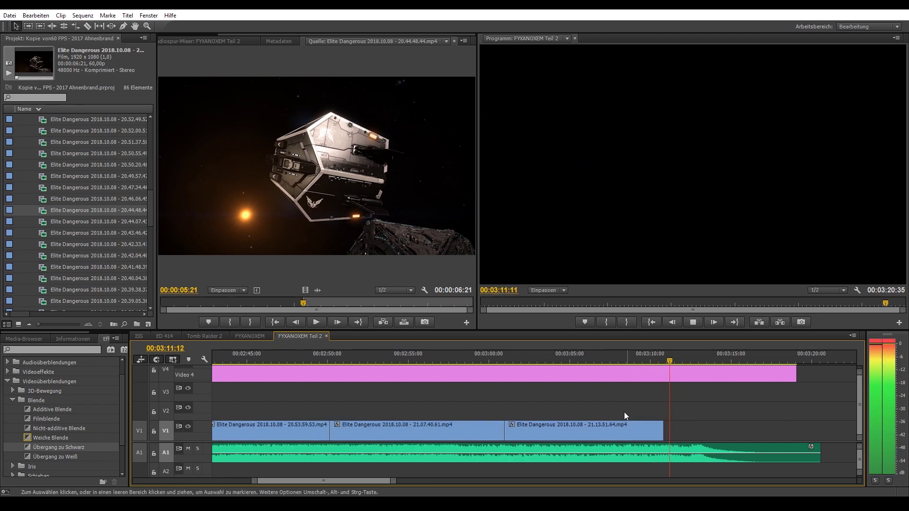
left_click_drag(507, 361, 630, 361)
Delete the opening 20.30.56.24 clip so V1 footage begins around 00:00:16
right_click(607, 431)
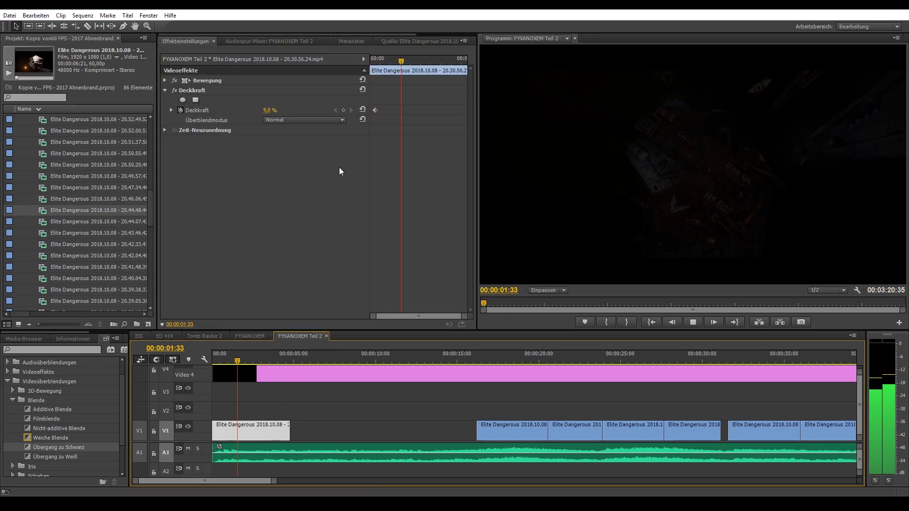
left_click_drag(251, 431, 270, 431)
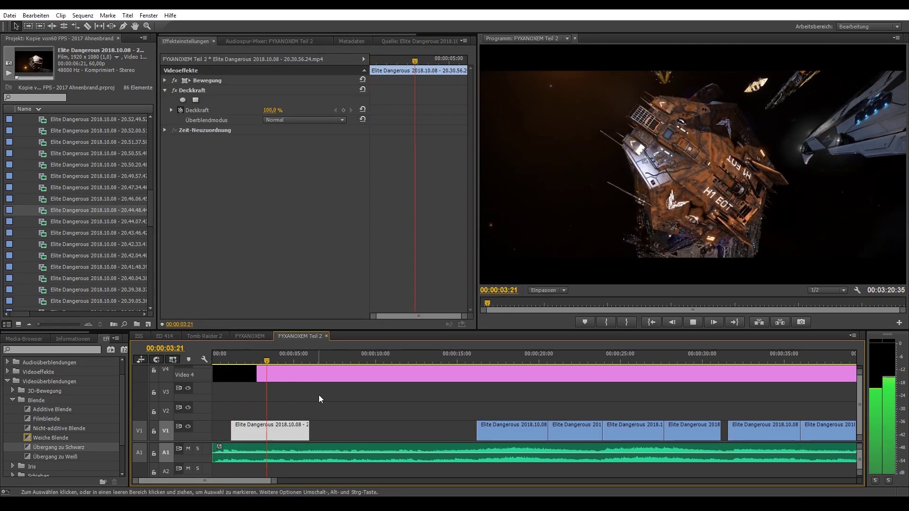
left_click(319, 396)
key("Delete")
Place clip 01.14.06.39 at the start of V1 in Teil 2 and play it back
double_click(42, 245)
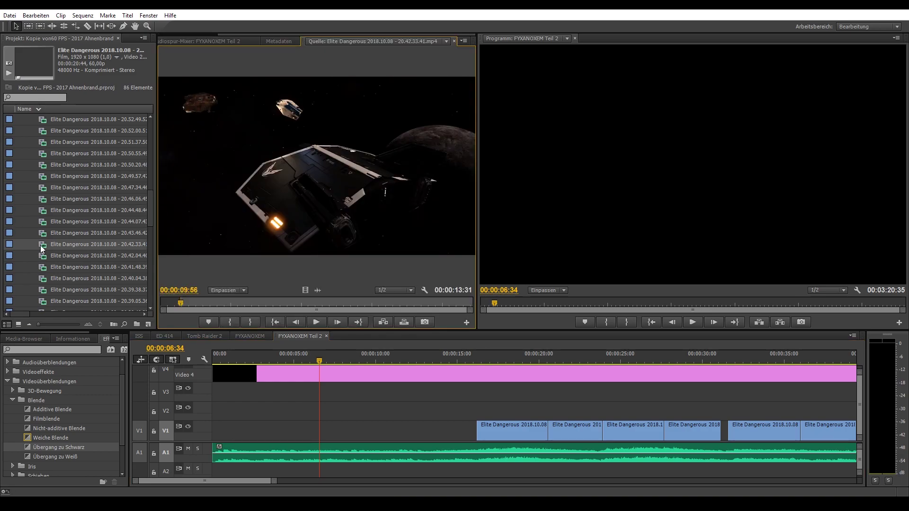
scroll(71, 199, "up", 10)
double_click(54, 213)
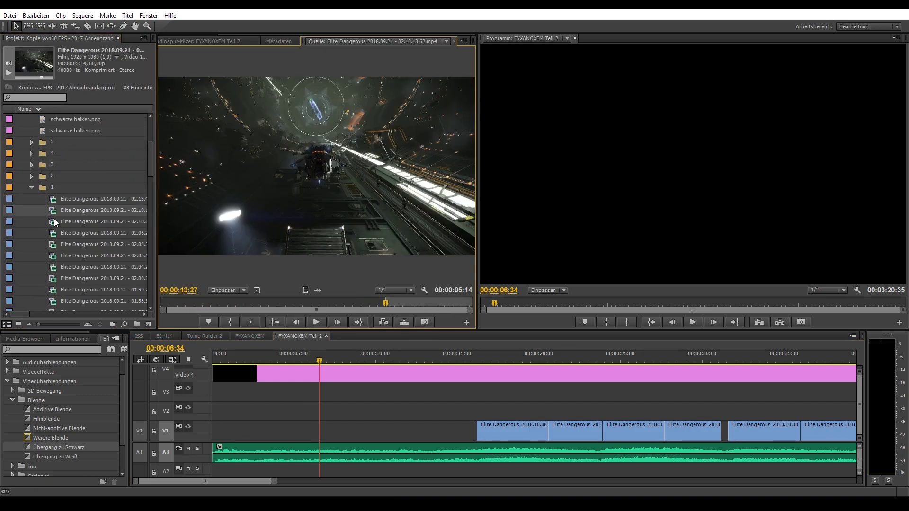
scroll(53, 219, "down", 5)
double_click(54, 221)
left_click_drag(294, 213, 244, 404)
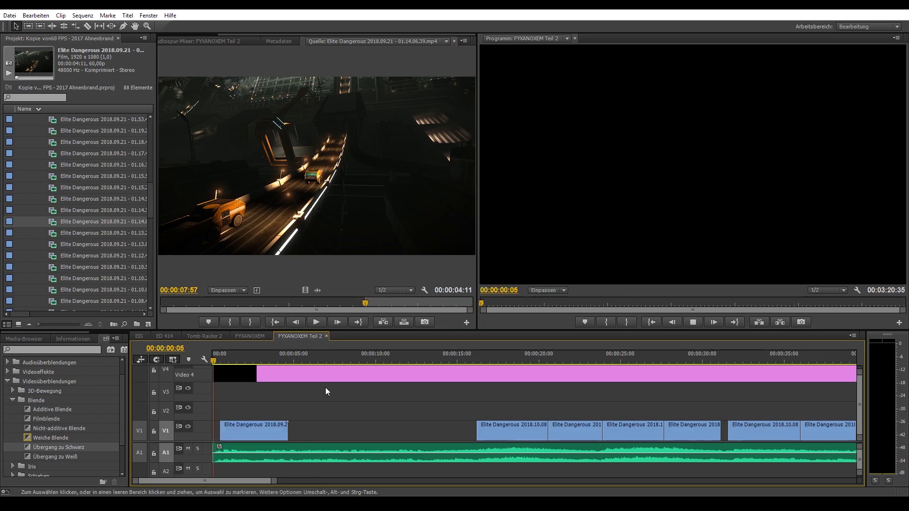
key("space")
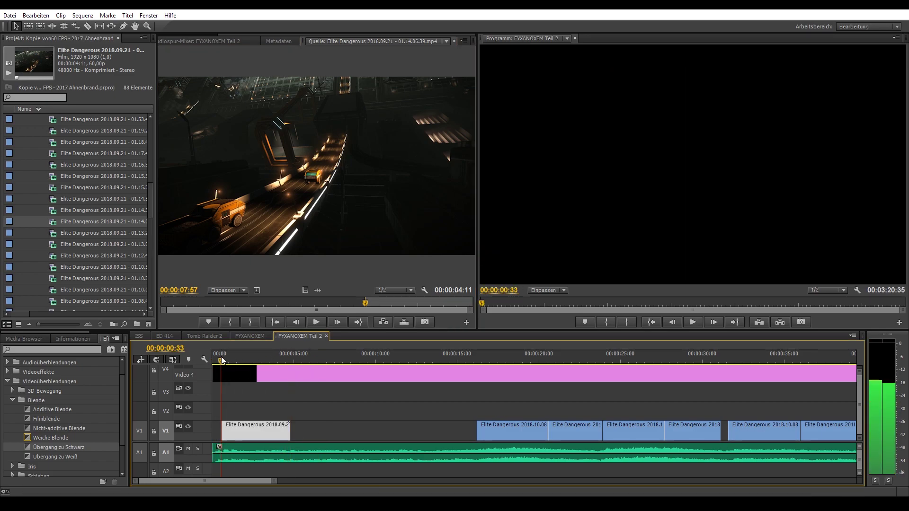
left_click_drag(219, 364, 318, 361)
Add clip 01.13.24.38 after the first V1 clip and review it up to 00:00:07:09
double_click(95, 233)
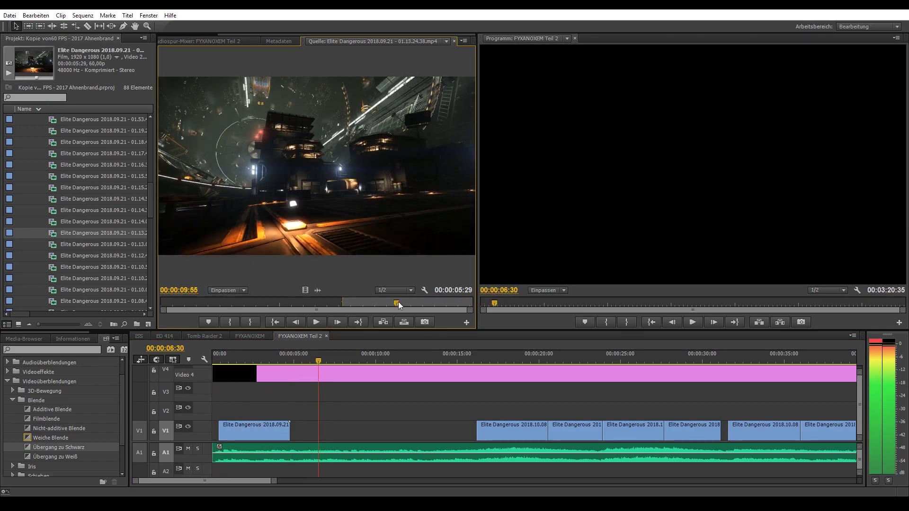
mouse_move(305, 290)
left_mouse_down()
mouse_move(309, 397)
mouse_move(291, 431)
left_mouse_up()
left_click(284, 361)
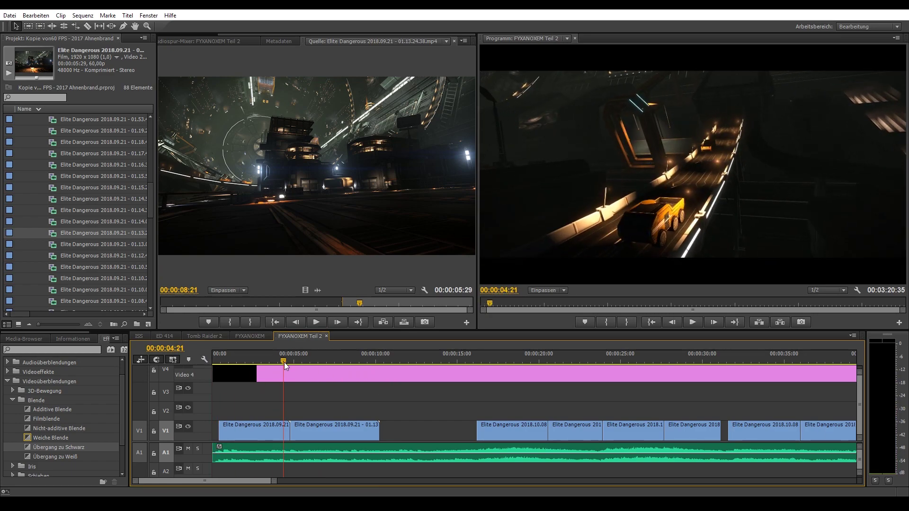
key("space")
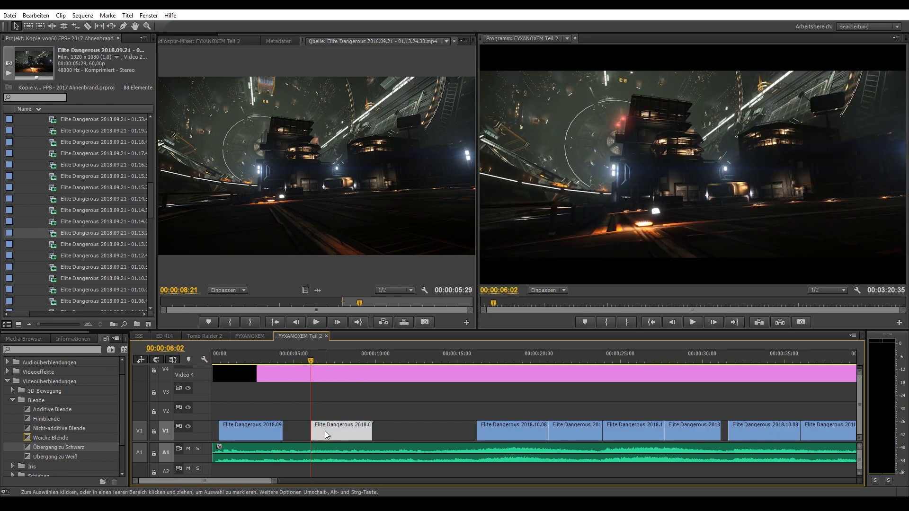
key("ctrl+z")
left_click_drag(352, 355, 328, 360)
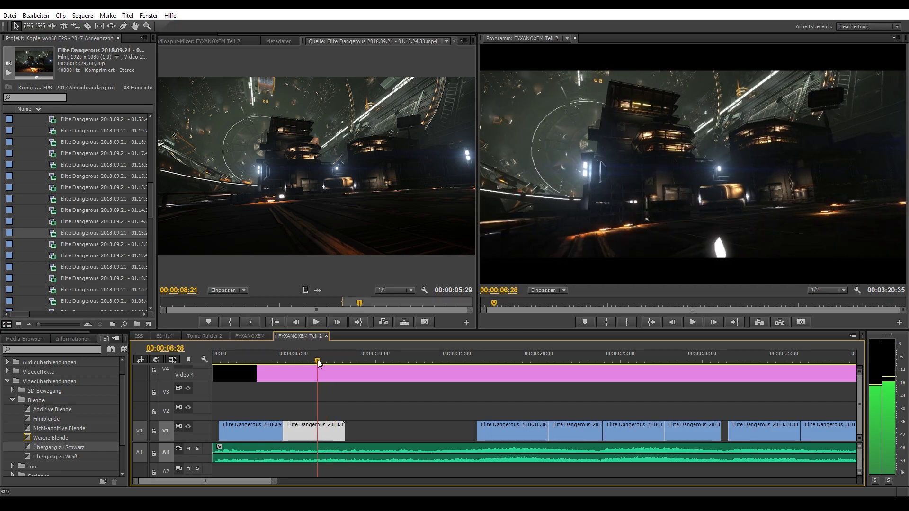
Cut the 01.13.24.38 clip at 00:00:07:09 and delete the leftover piece
key("c")
left_click(324, 431)
right_click(333, 433)
left_click(360, 333)
key("v")
Place clip 01.08.29.31 on V1 after the previous clip and shorten its end
double_click(55, 256)
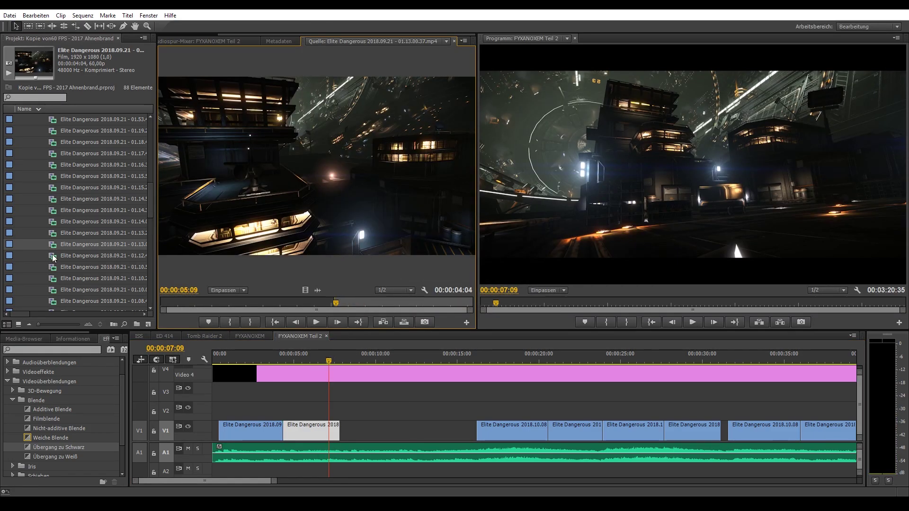
scroll(54, 272, "down", 1)
double_click(55, 279)
scroll(54, 278, "down", 2)
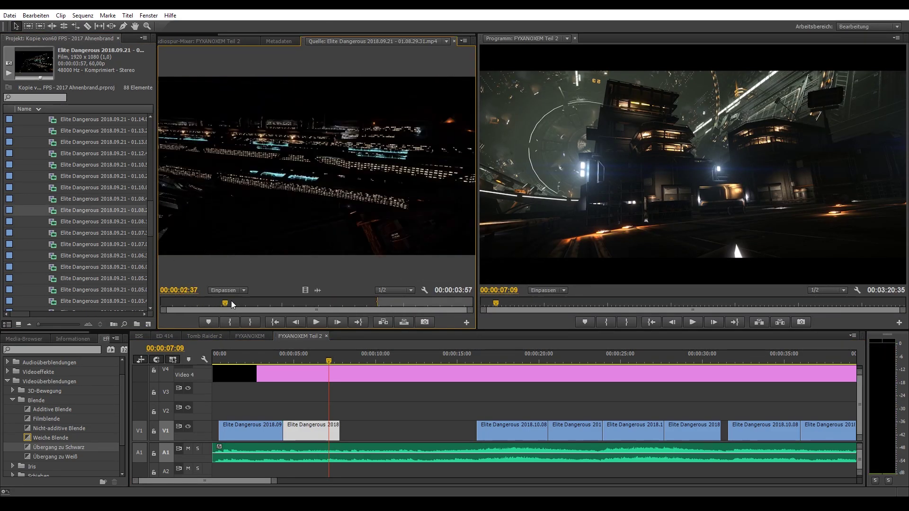
left_click_drag(289, 302, 382, 401)
key("space")
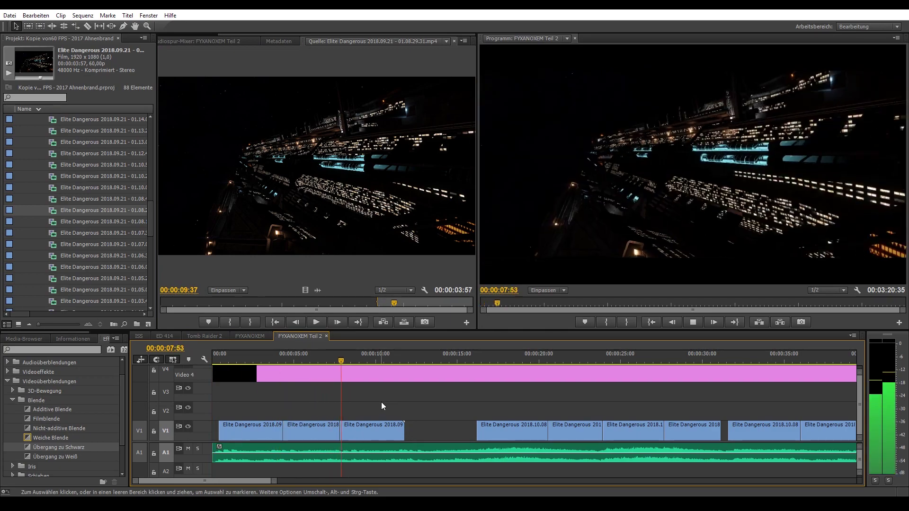
left_click(387, 360)
right_click(368, 431)
left_click(426, 205)
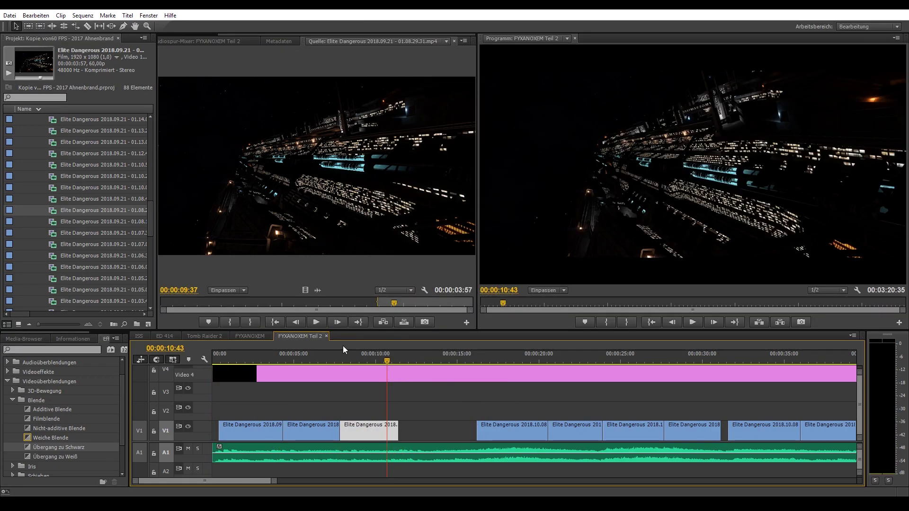
Cut 01.07.03.28 where V1 resumes and move the remaining piece into the V1 gap
double_click(54, 233)
double_click(54, 244)
left_click_drag(317, 165, 452, 420)
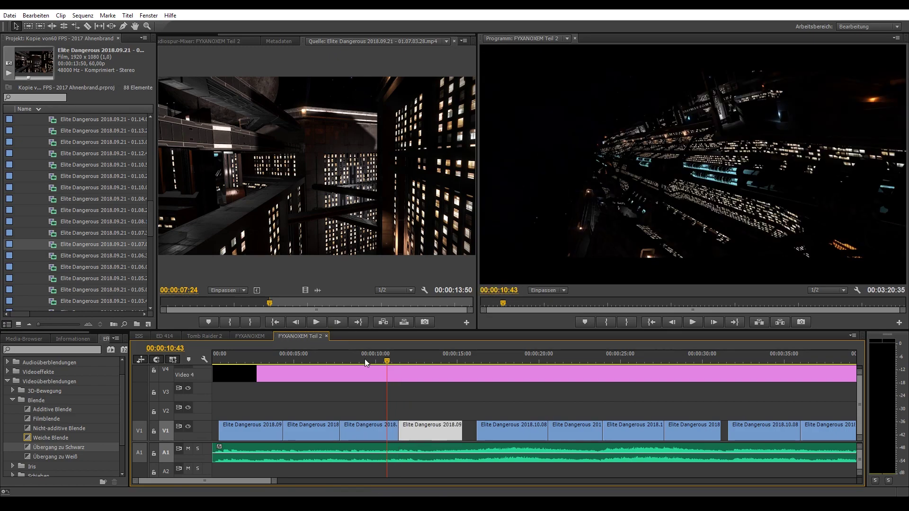
key("c")
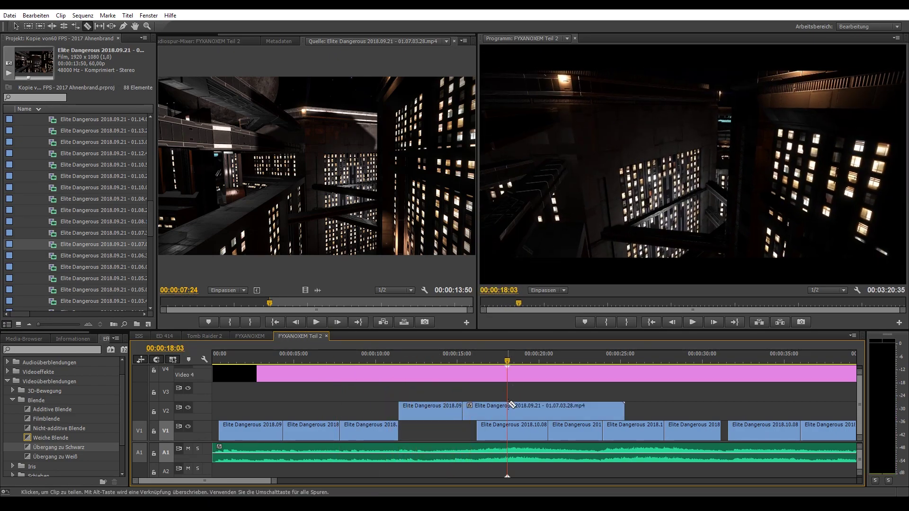
left_click(476, 411)
key("v")
left_click(497, 411)
key("Delete")
left_click_drag(436, 411, 437, 435)
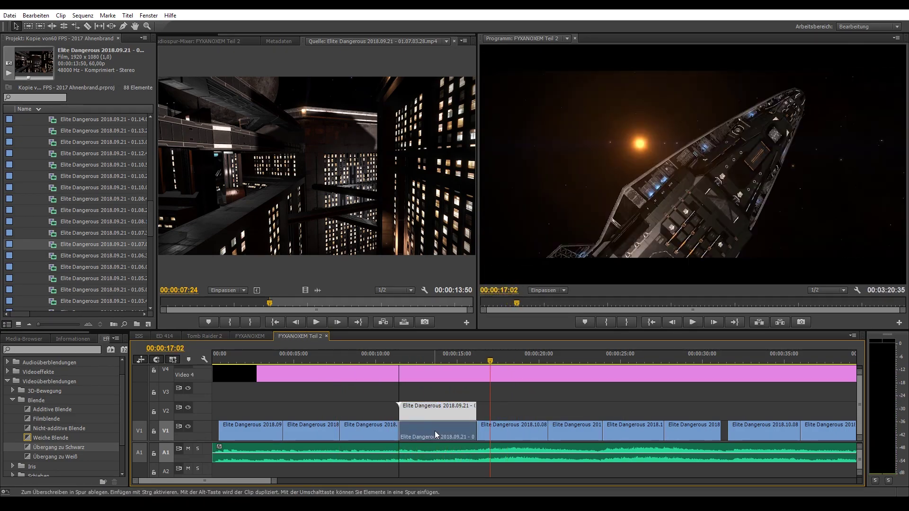
Play back the edited Teil 2 sequence from near its start
left_click(175, 41)
left_click(262, 359)
left_click(379, 405)
key("space")
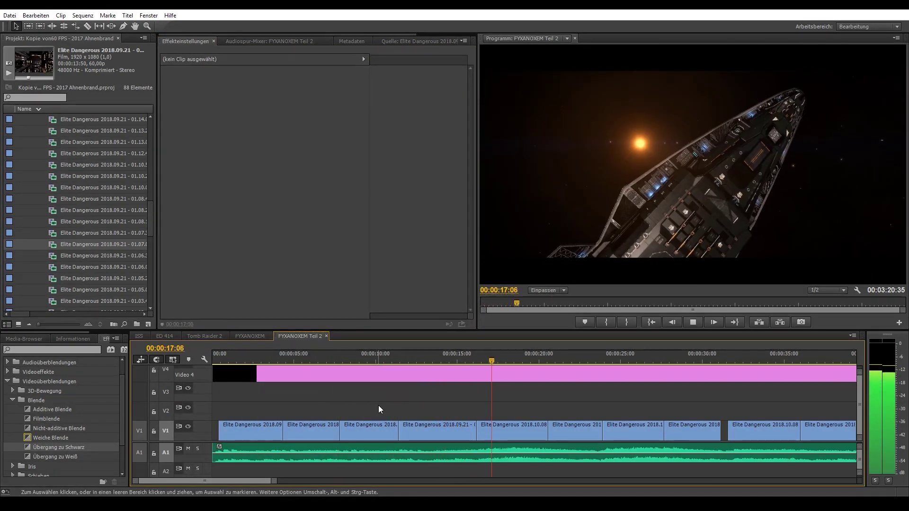
left_click(468, 432)
left_click(481, 391)
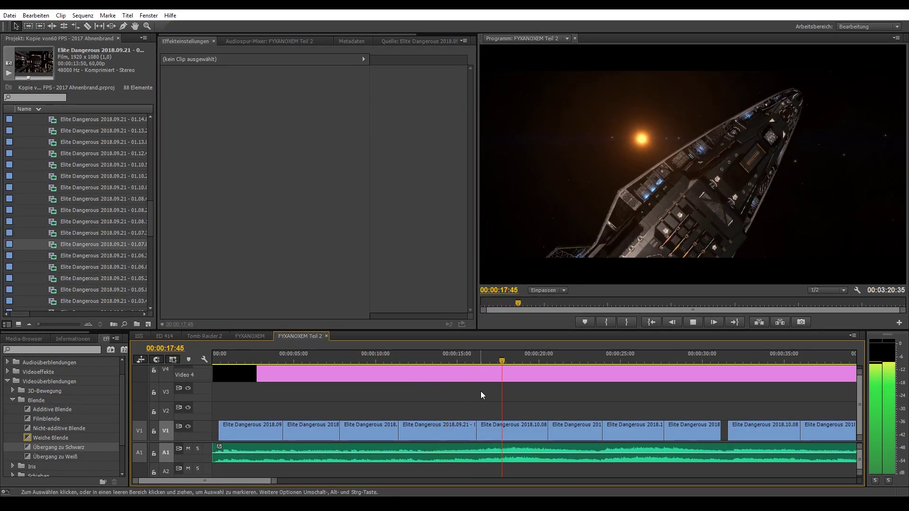
key("equal")
left_click(454, 356)
key("minus")
key("minus")
key("l")
key("l")
key("l")
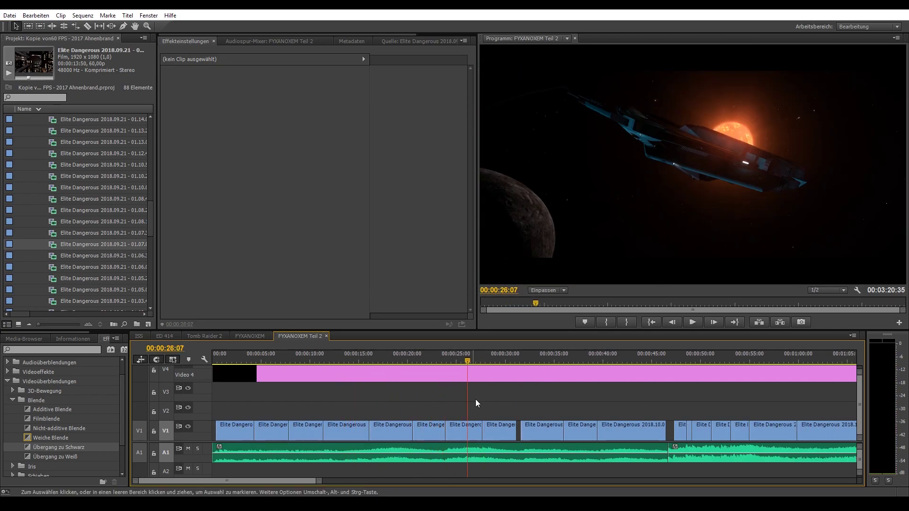
left_click(469, 431)
left_click(481, 394)
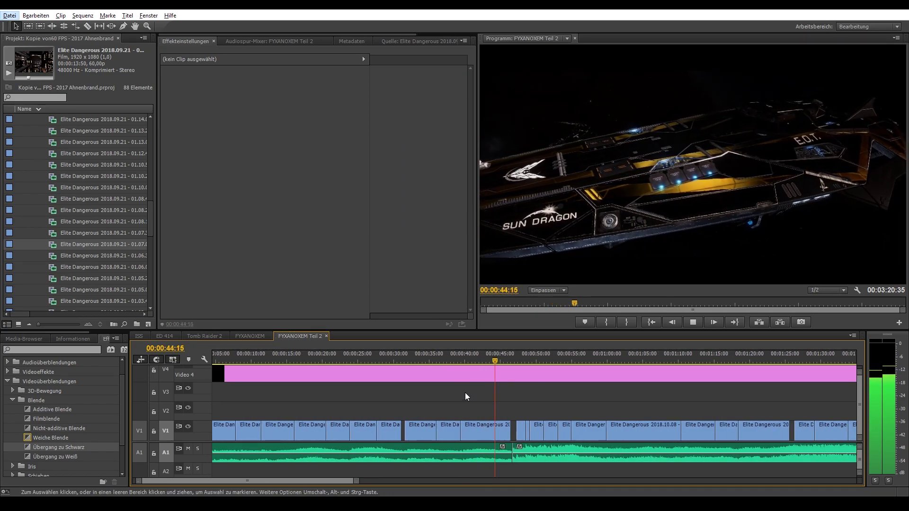
key("minus")
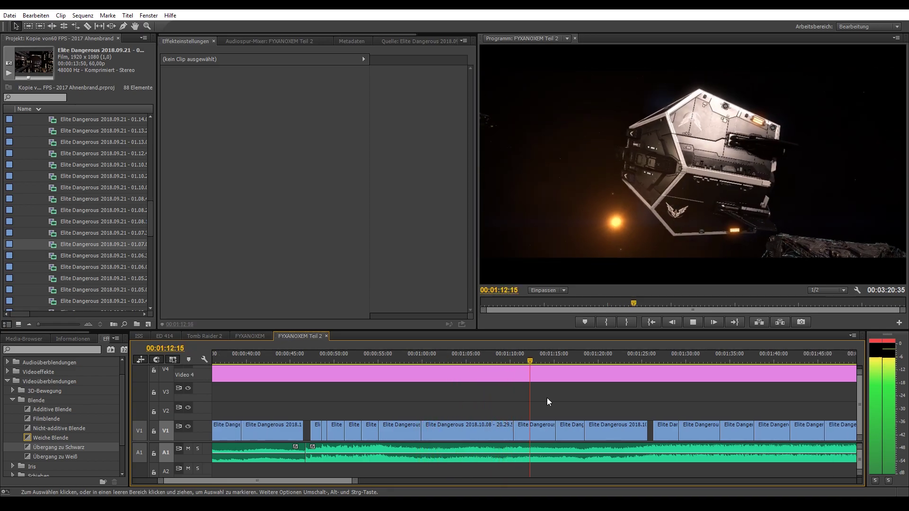
key("minus")
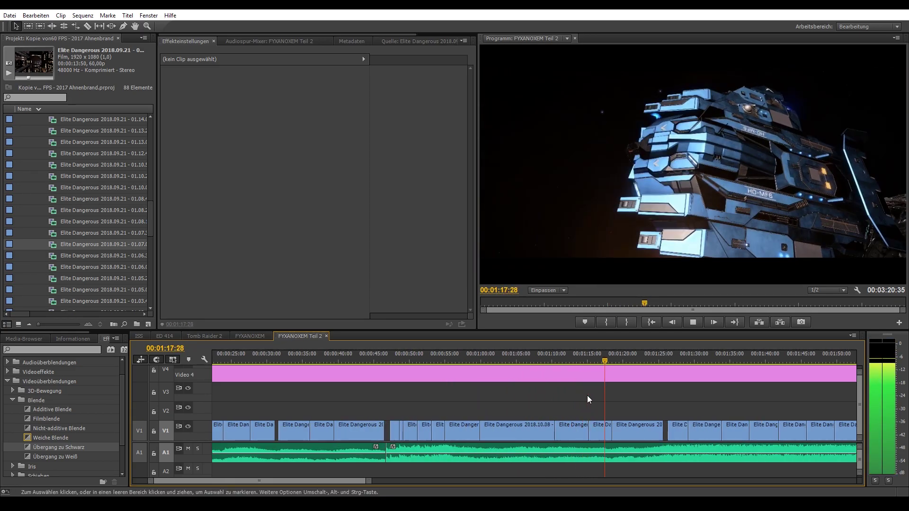
left_click(472, 440)
left_click(193, 80)
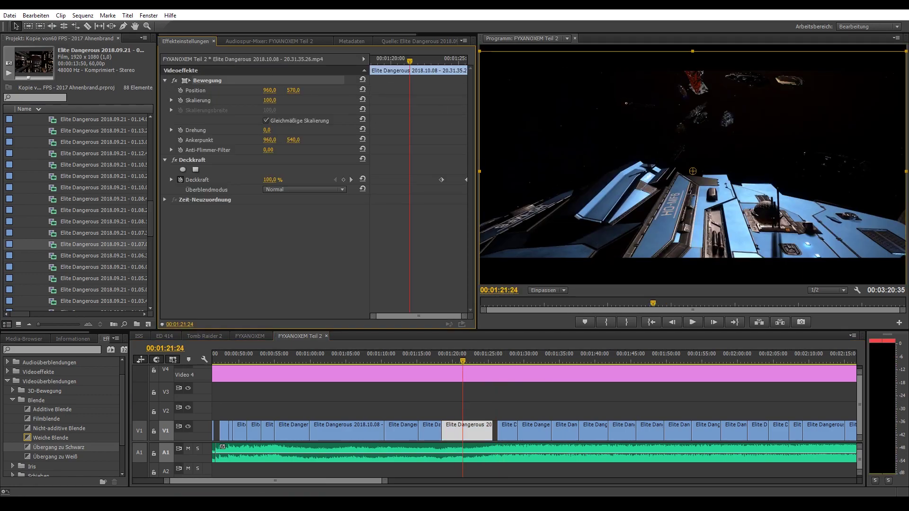
left_click(429, 432)
left_click(194, 80)
left_click_drag(410, 356, 429, 360)
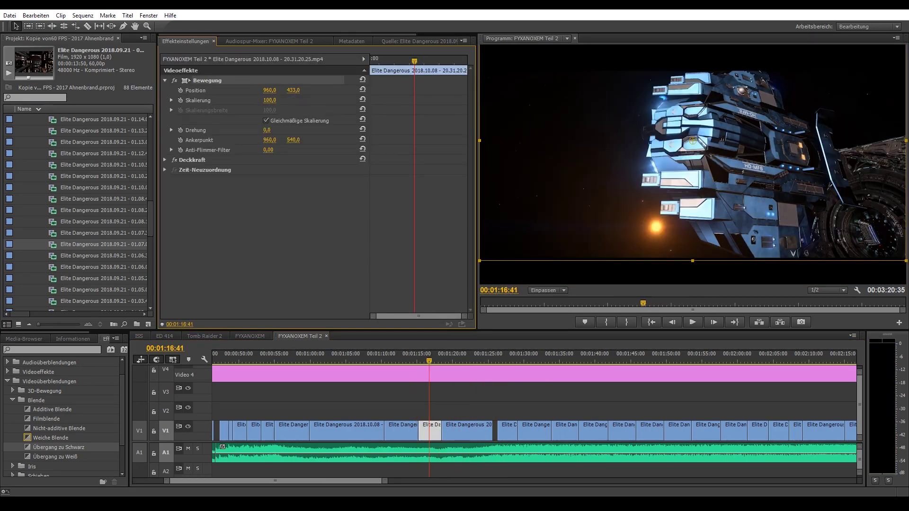
left_click(496, 387)
key("l")
key("l")
key("l")
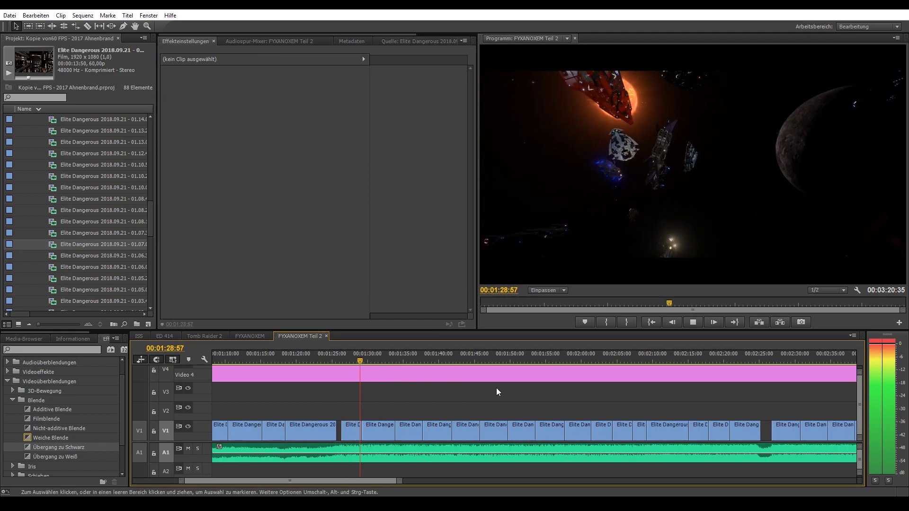
key("equal")
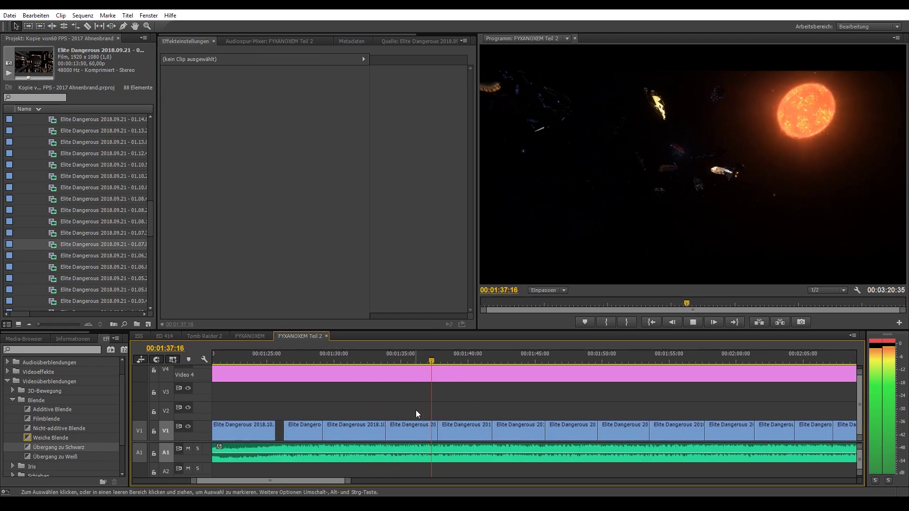
left_click_drag(450, 429, 446, 412)
key("space")
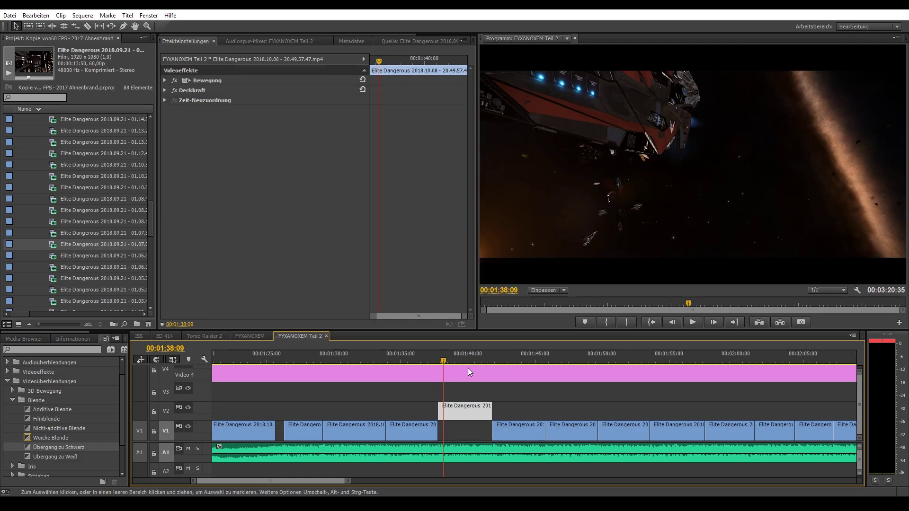
key("ctrl+z")
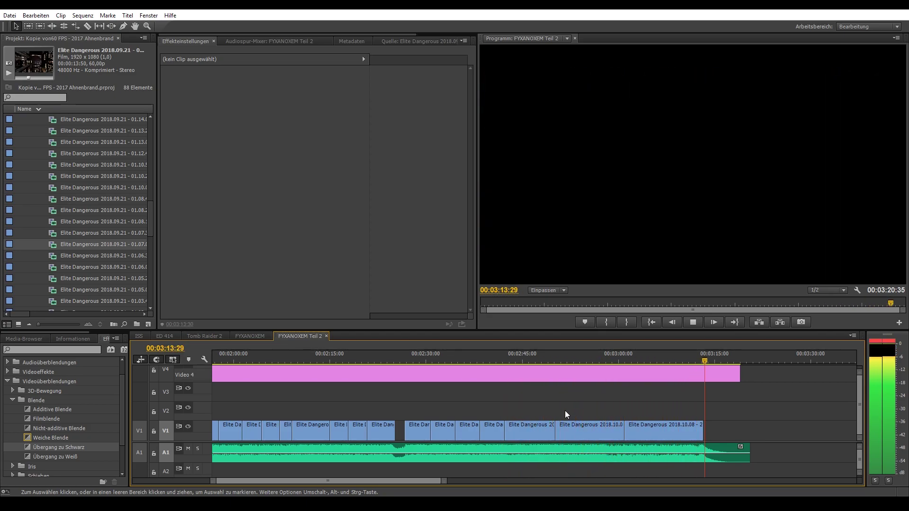
Check the Motion settings of the clips around 2:35 while playing Teil 2
left_click(464, 432)
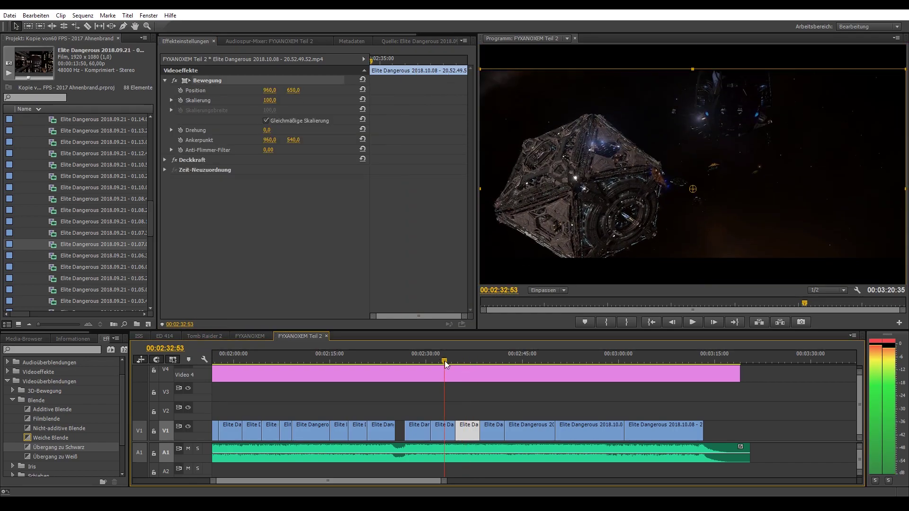
left_click(418, 432)
key("space")
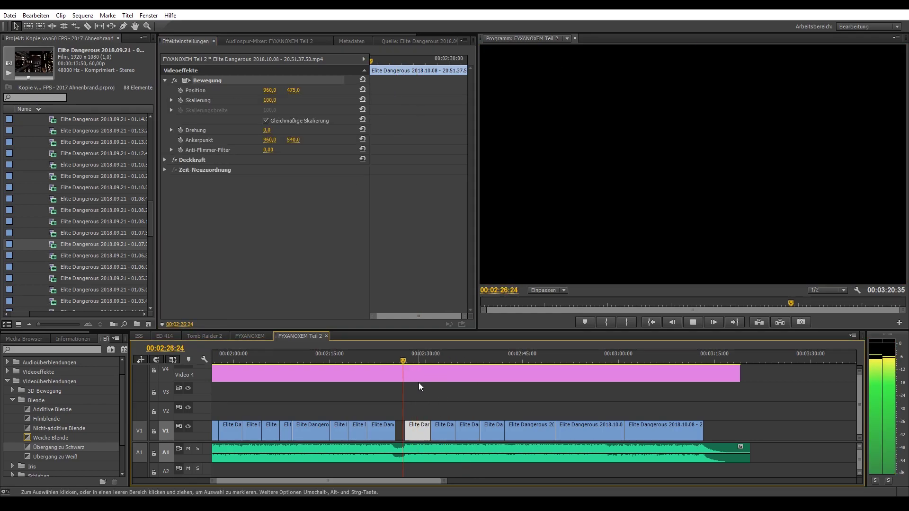
left_click(426, 384)
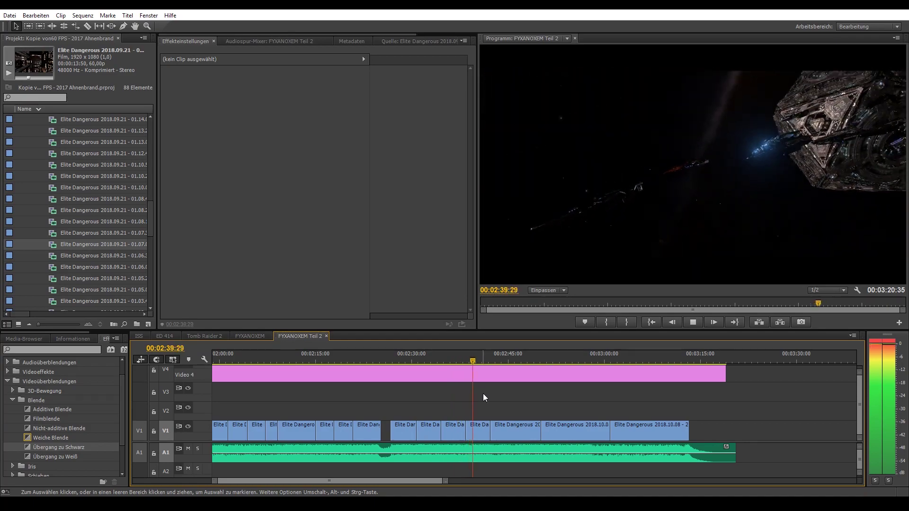
Inspect the clip at 2:43, then trim the music's end to the pink overlay
left_click(516, 432)
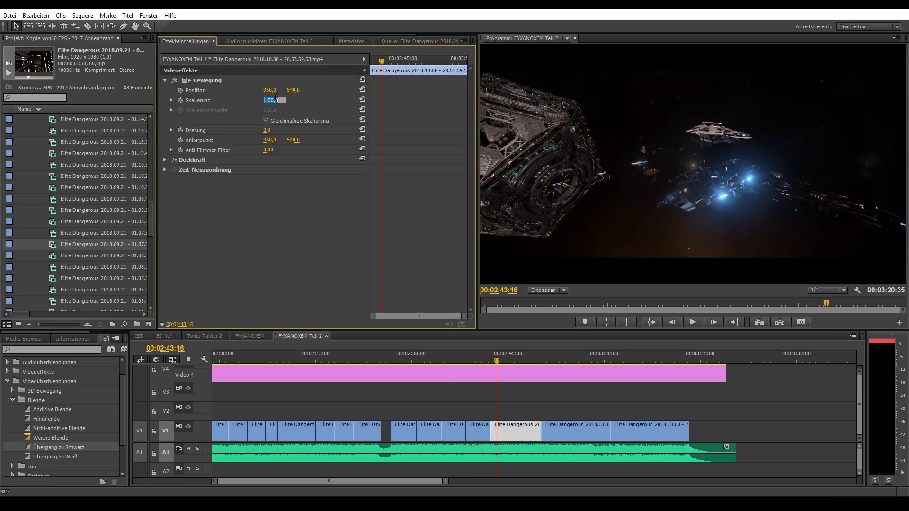
left_click(513, 391)
left_click(521, 431)
left_click(549, 396)
key("space")
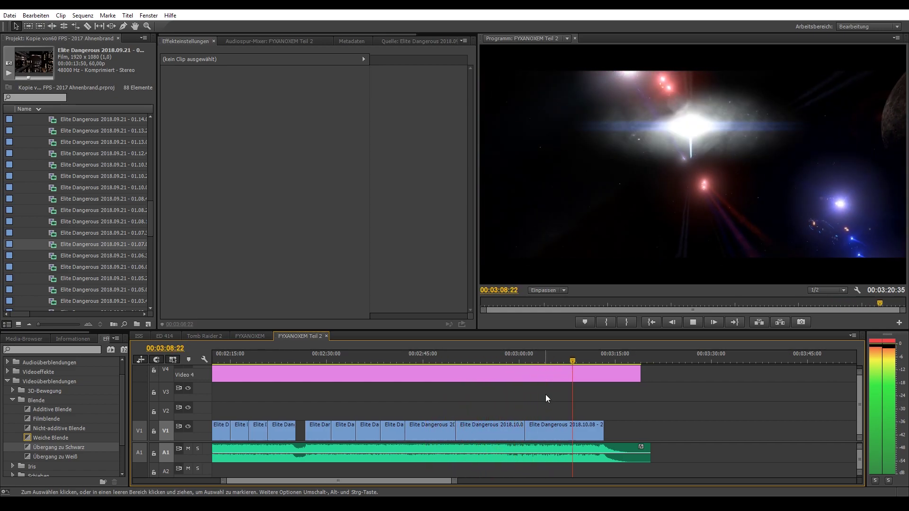
left_click_drag(593, 448, 582, 447)
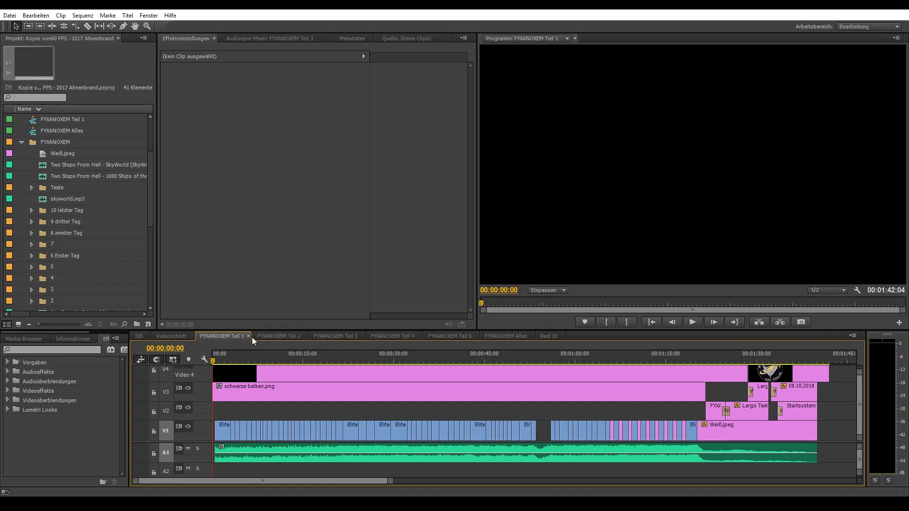
Scrub Teil 1 to about 1:00, then spot-check Teil 2 frames up to about 4:09
left_click(344, 351)
left_click_drag(343, 350, 579, 355)
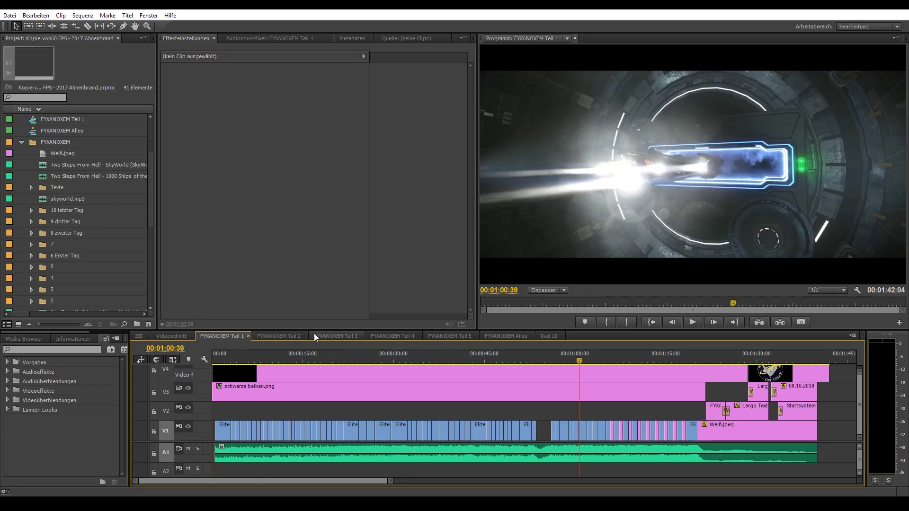
left_click(292, 336)
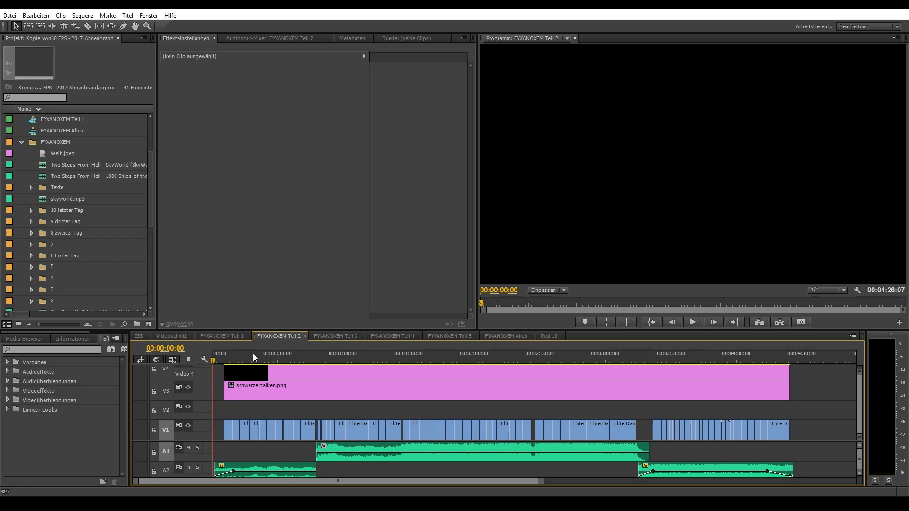
left_click(297, 355)
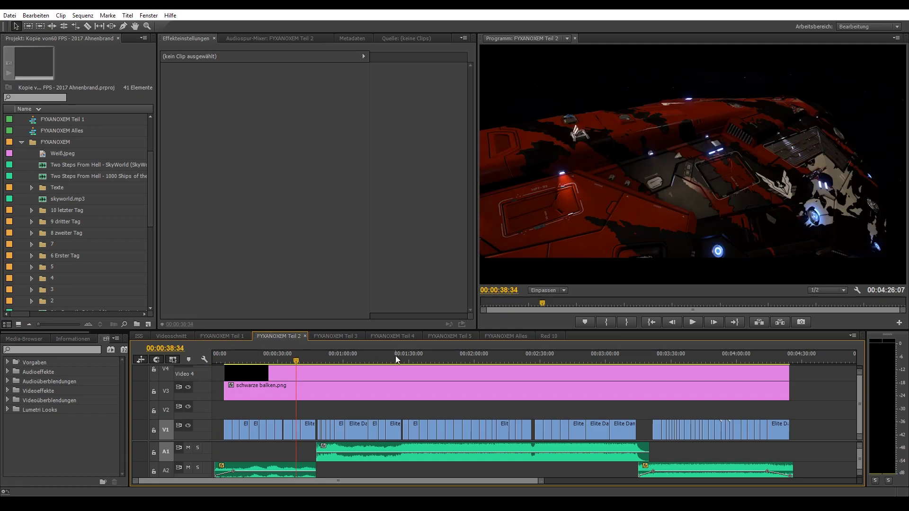
left_click(396, 357)
left_click_drag(400, 359, 594, 359)
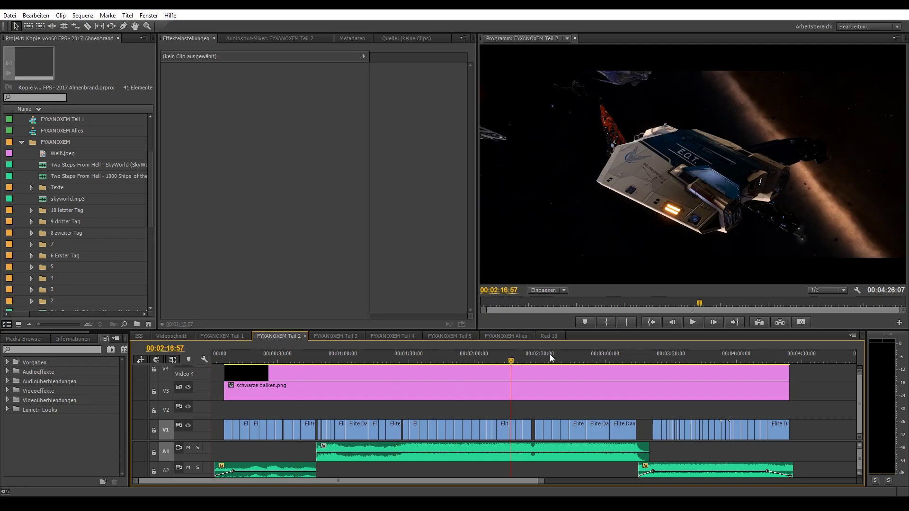
left_click(616, 357)
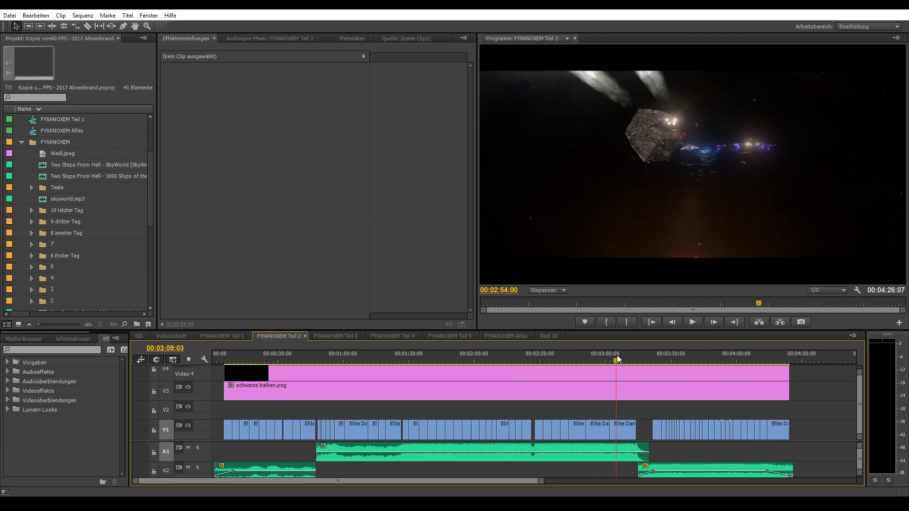
left_click(686, 361)
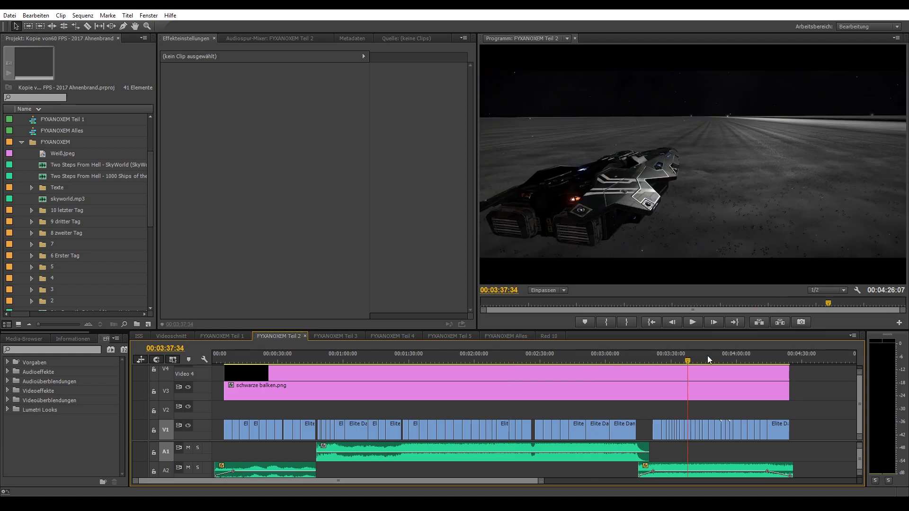
left_click(736, 356)
left_click(758, 353)
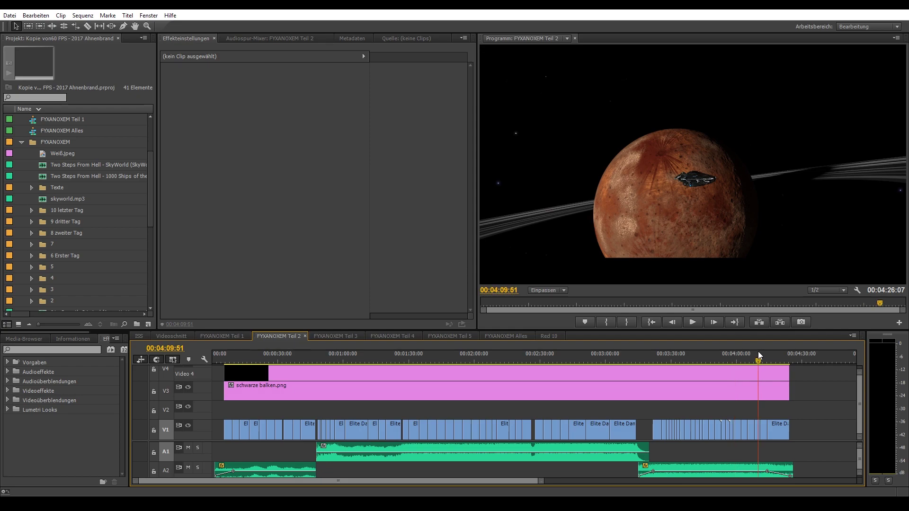
left_click(678, 354)
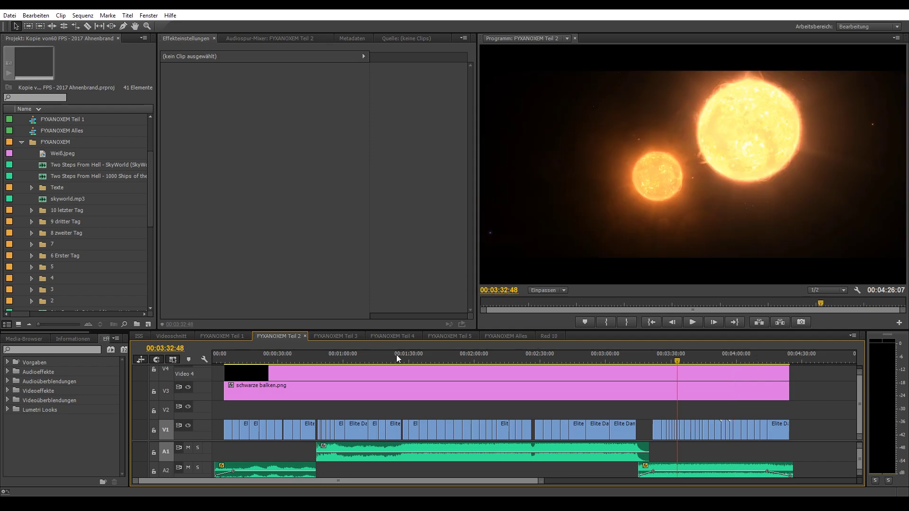
Preview Teil 3 near its start, 1:06 and 1:53, then bring up Teil 4
left_click(336, 337)
left_click(266, 361)
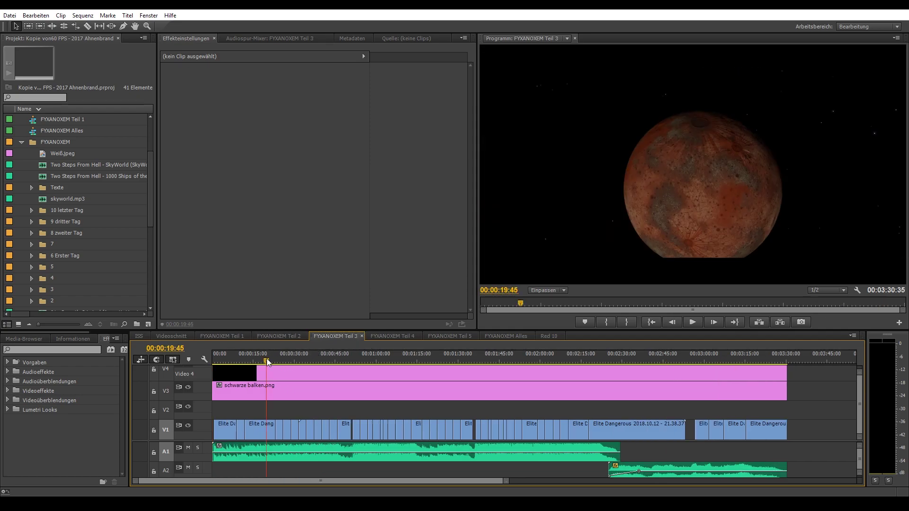
left_click(395, 359)
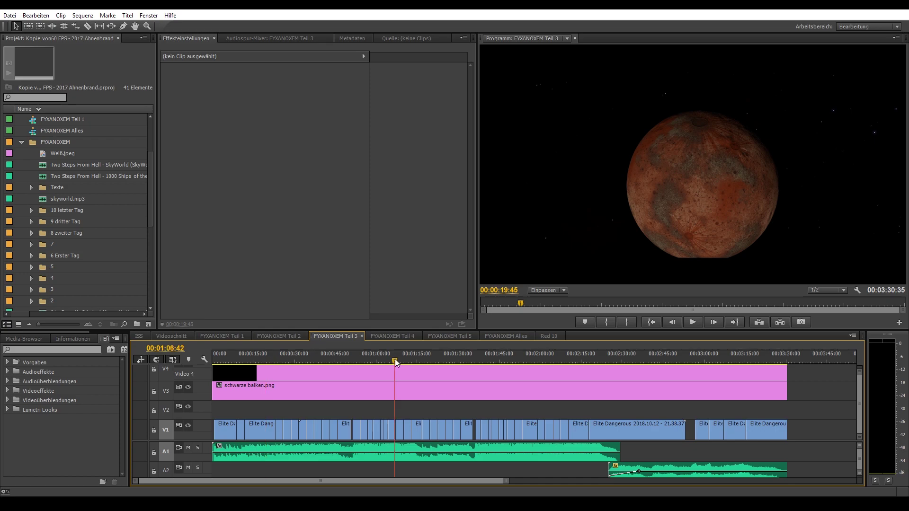
left_click(523, 357)
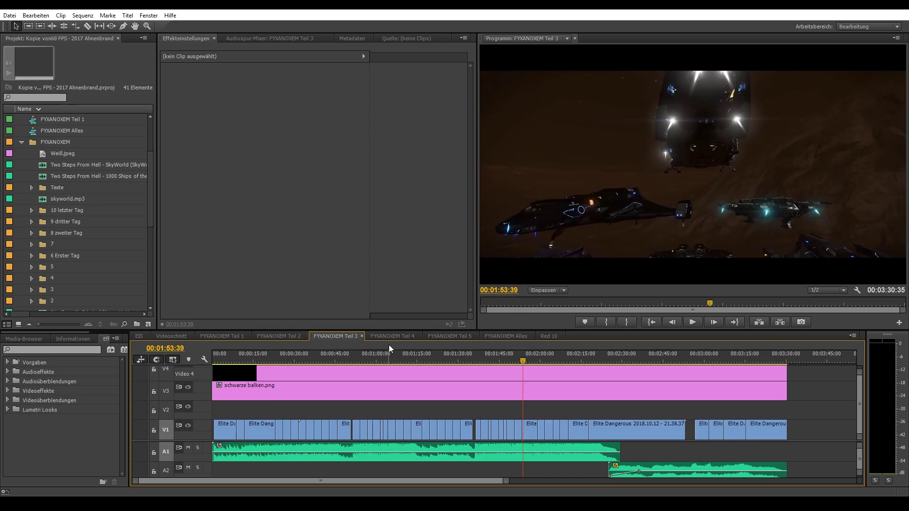
left_click(402, 336)
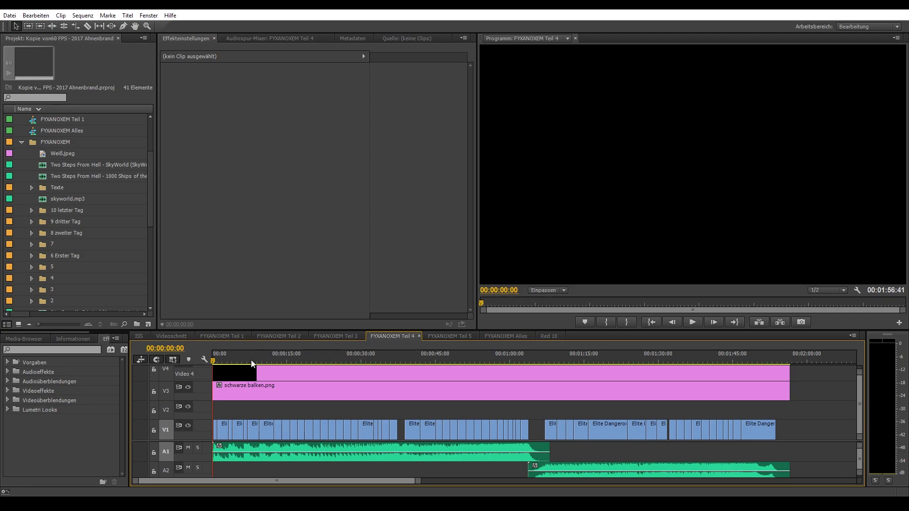
Preview Teil 4 at 0:11, save the project, and check frames through 1:41
left_click(269, 359)
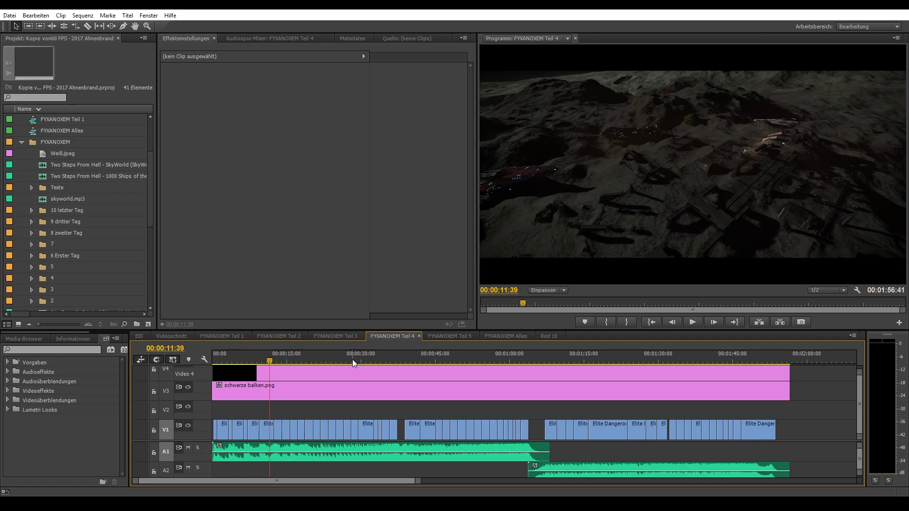
key("ctrl+s")
left_click(488, 358)
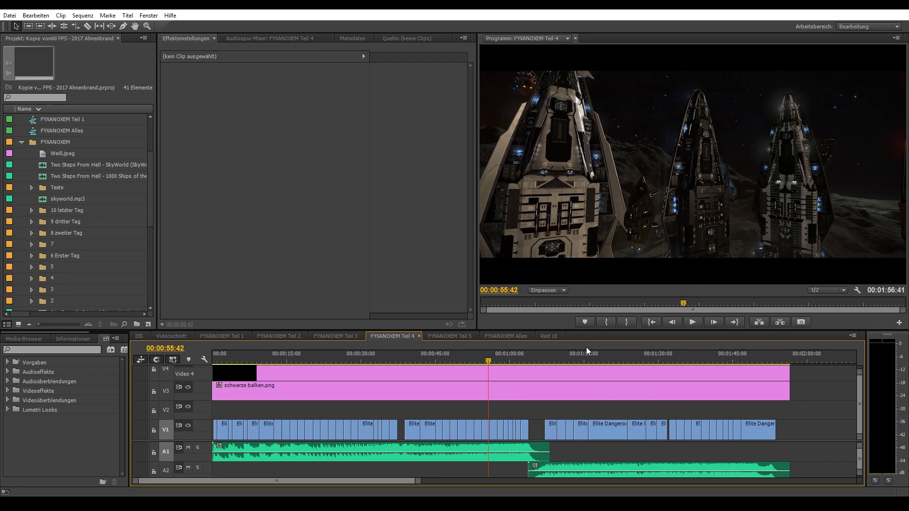
left_click_drag(593, 349, 609, 353)
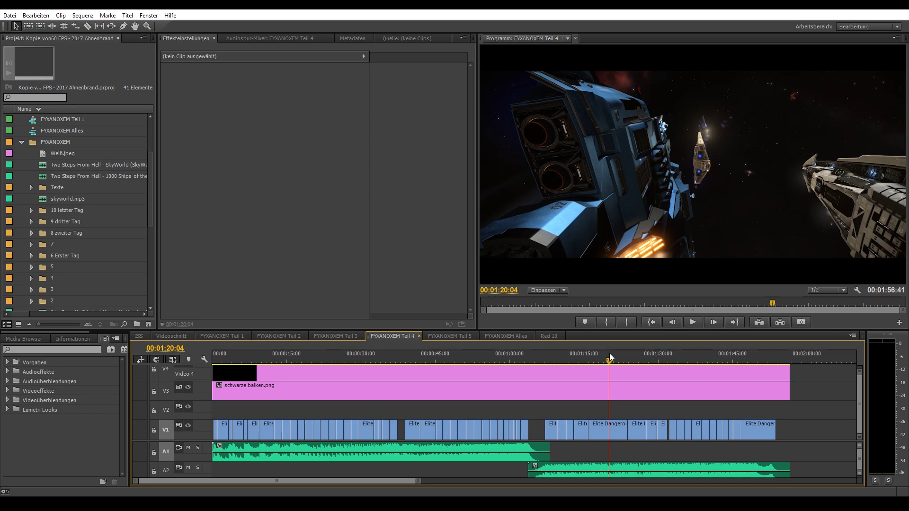
left_click(695, 359)
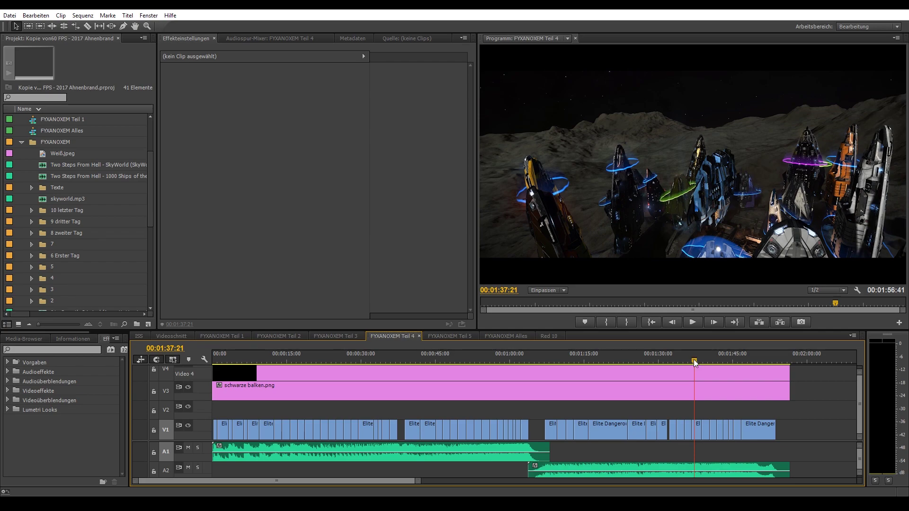
left_click(714, 360)
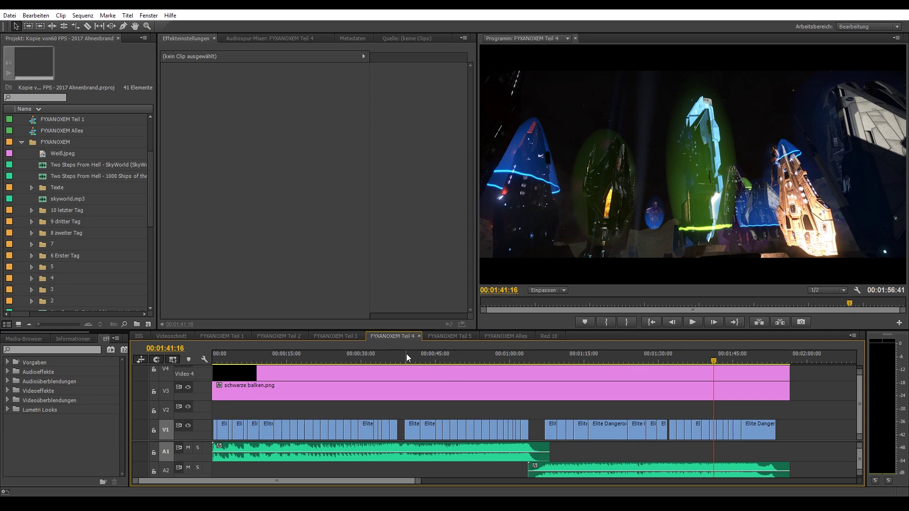
Recheck Teil 4 around 0:45 and 1:00, then switch to the Teil 5 sequence
left_click(254, 359)
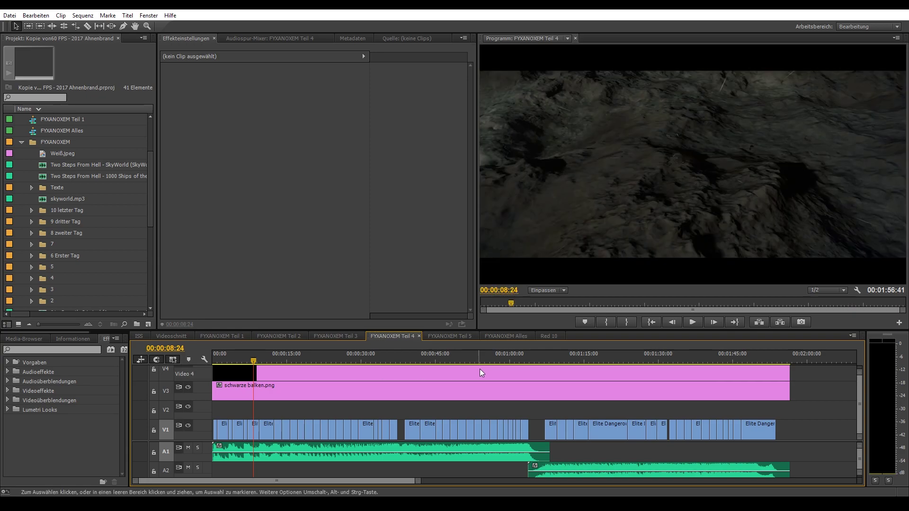
left_click(422, 358)
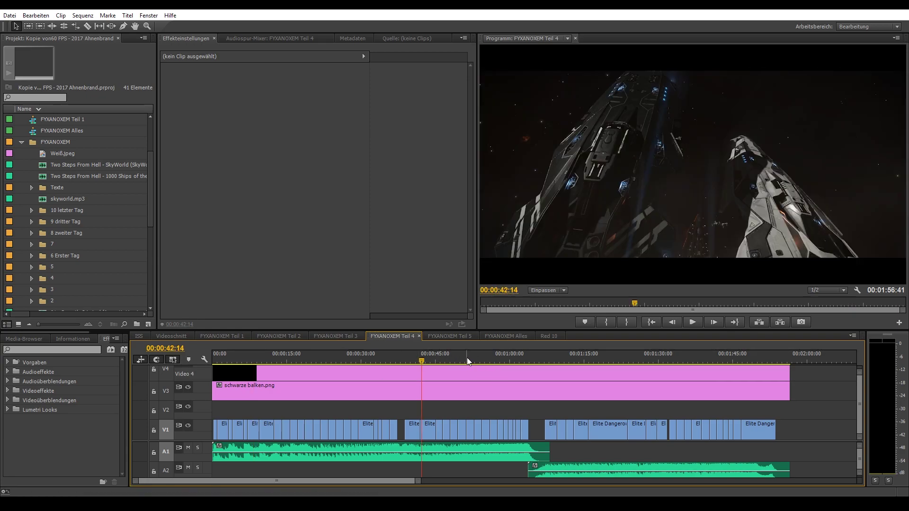
left_click(467, 357)
left_click(513, 360)
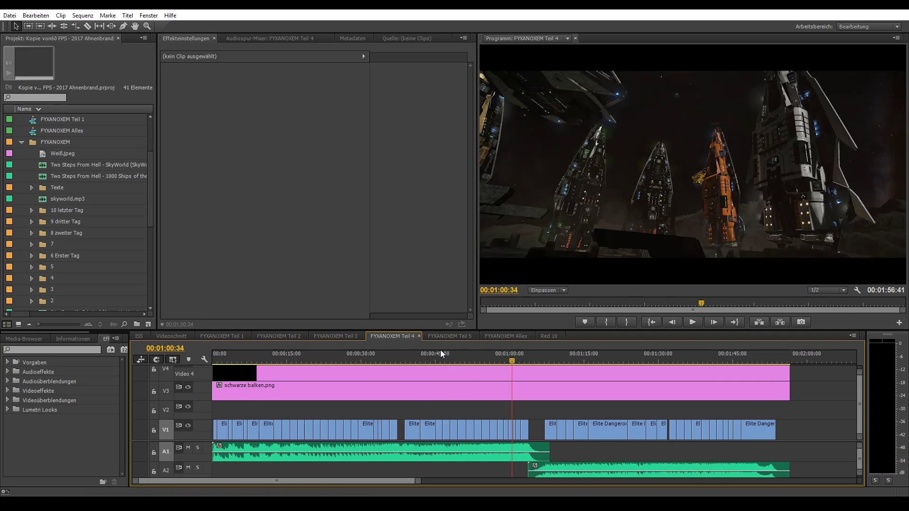
left_click(439, 336)
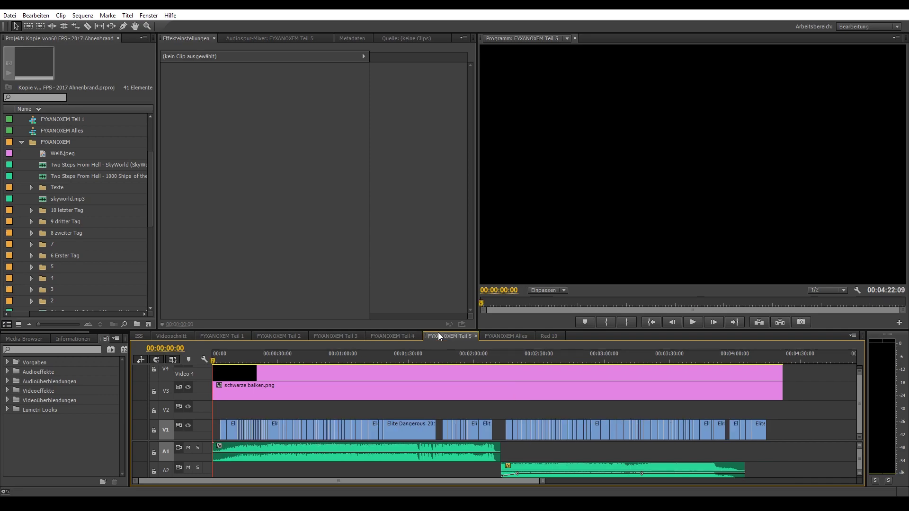
left_click(236, 360)
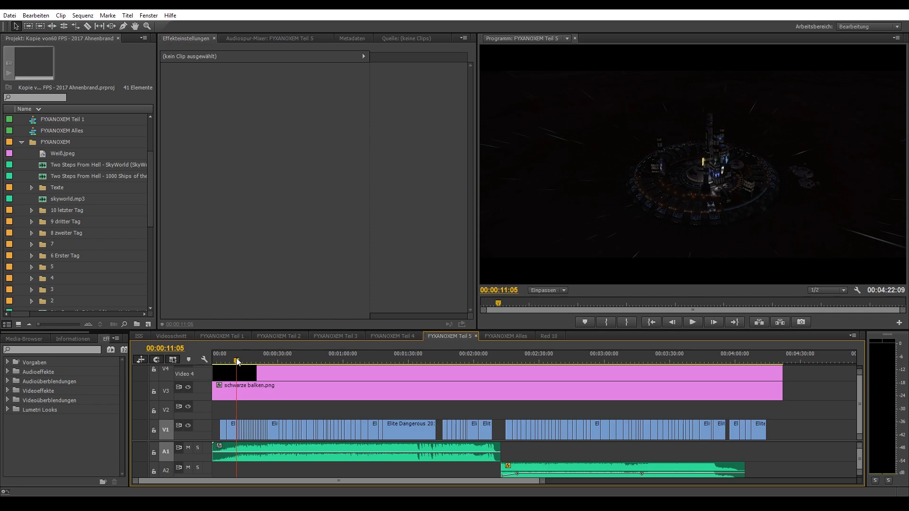
left_click_drag(237, 361, 240, 359)
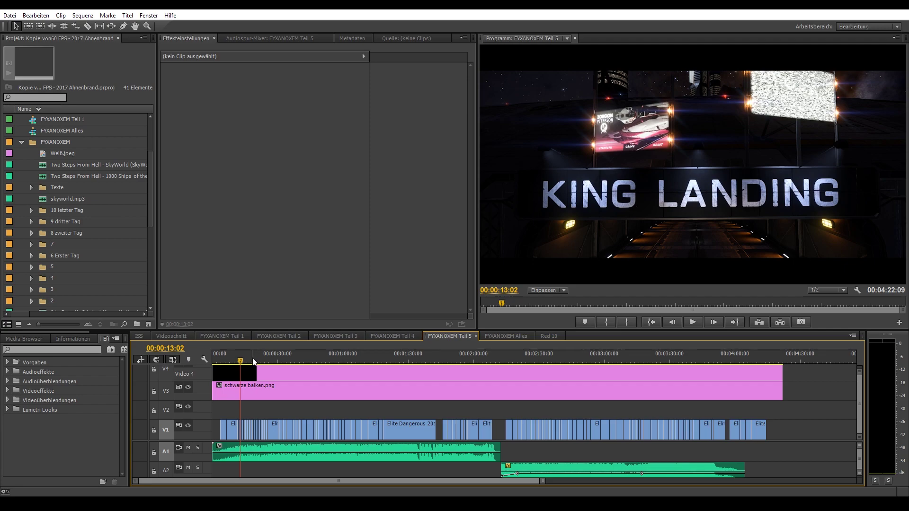
left_click(390, 334)
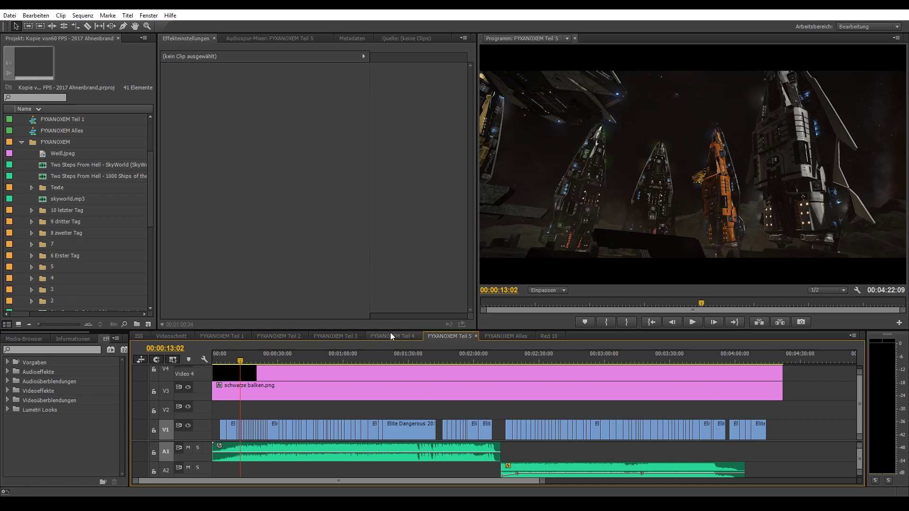
left_click(618, 362)
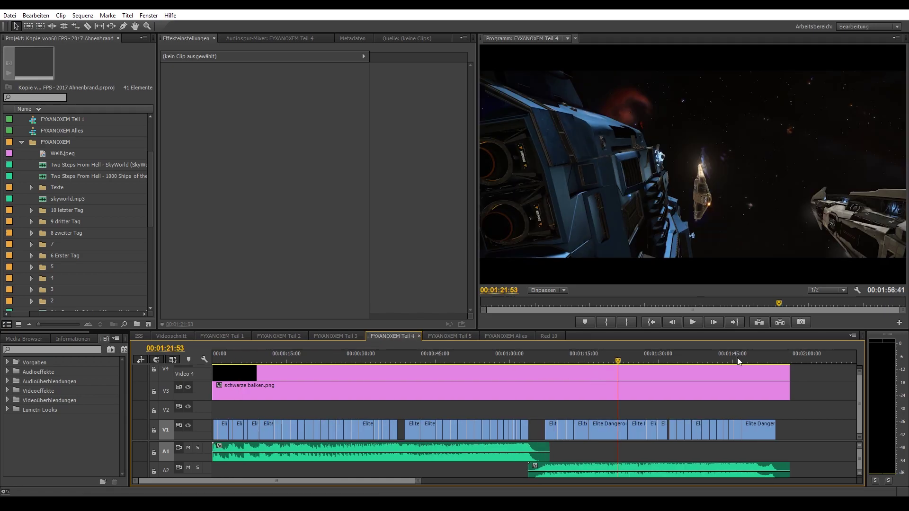
left_click(739, 359)
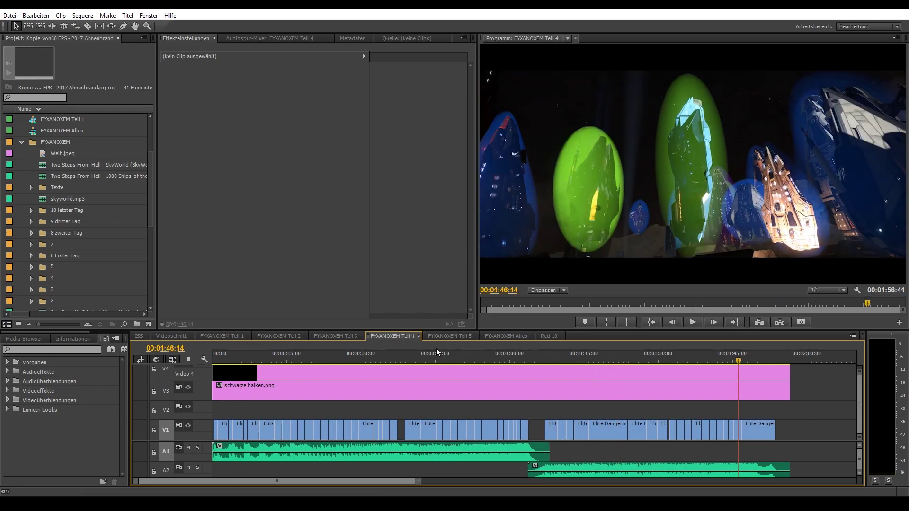
left_click(445, 335)
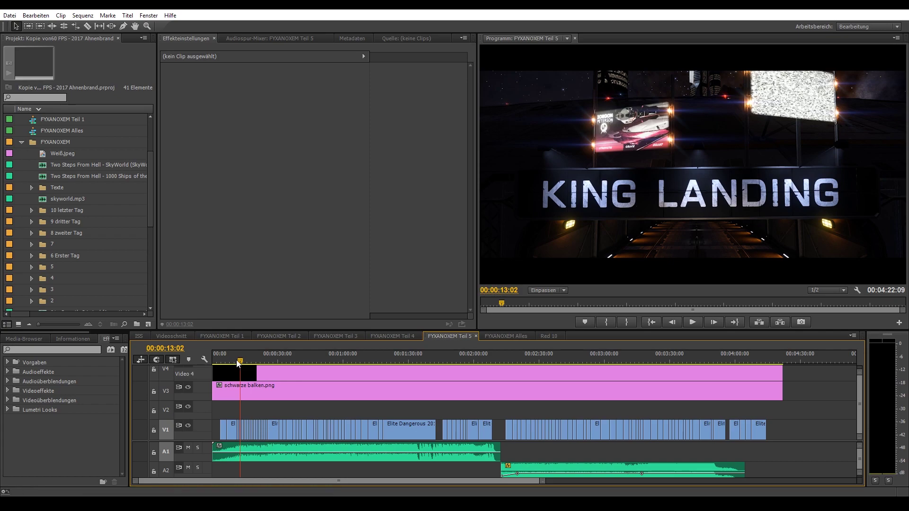
left_click(254, 361)
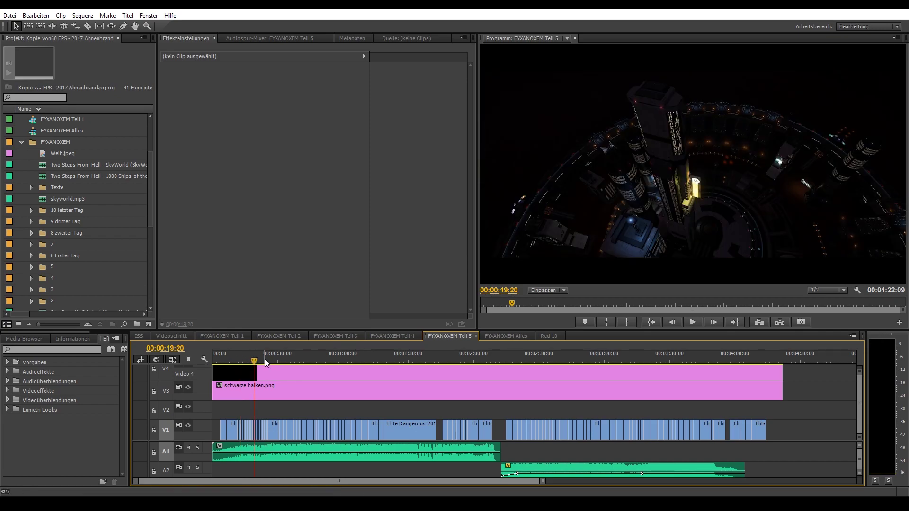
left_click(264, 358)
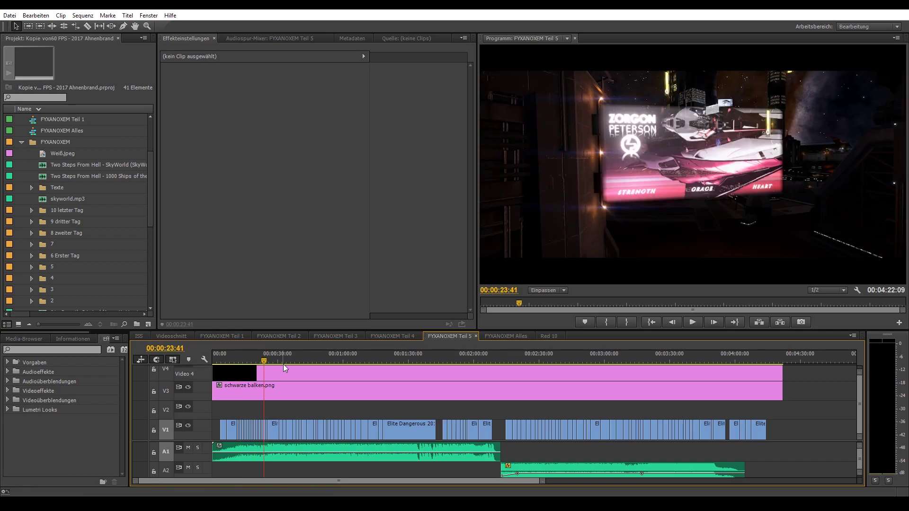
left_click_drag(274, 359, 290, 360)
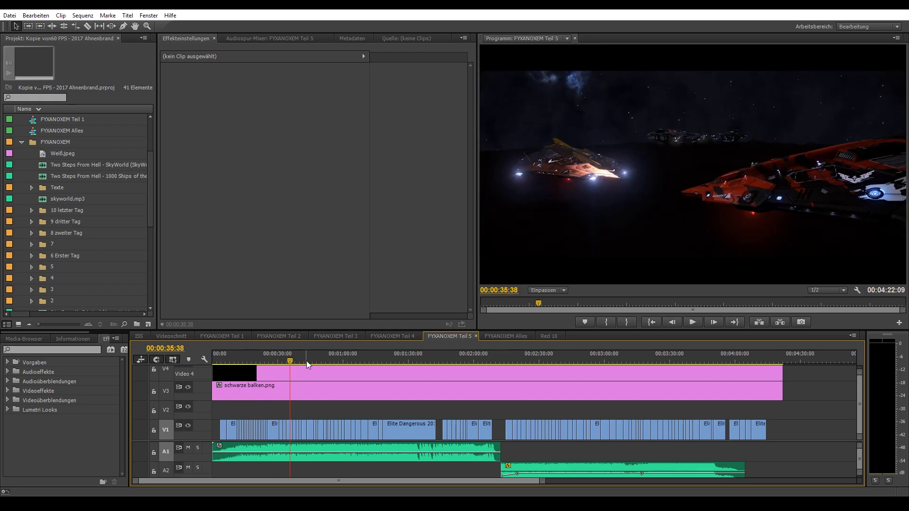
left_click(306, 360)
left_click(333, 360)
left_click(345, 360)
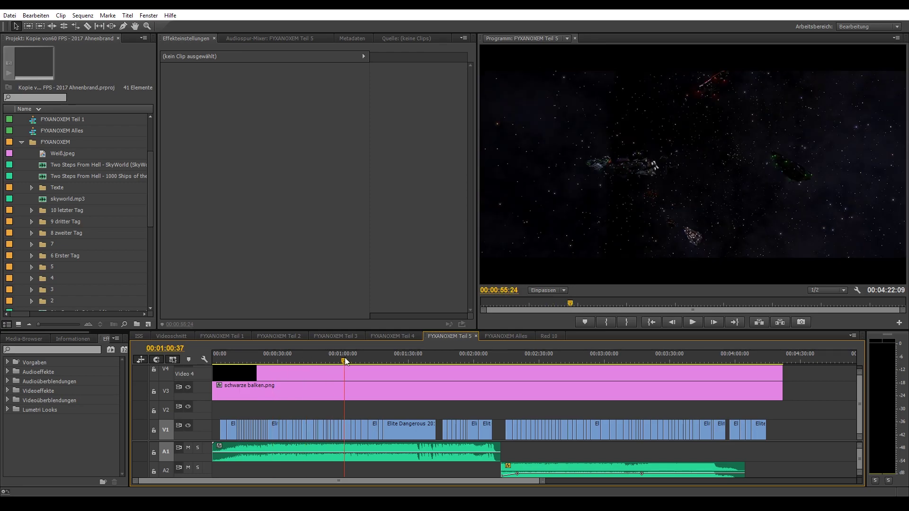
left_click(361, 360)
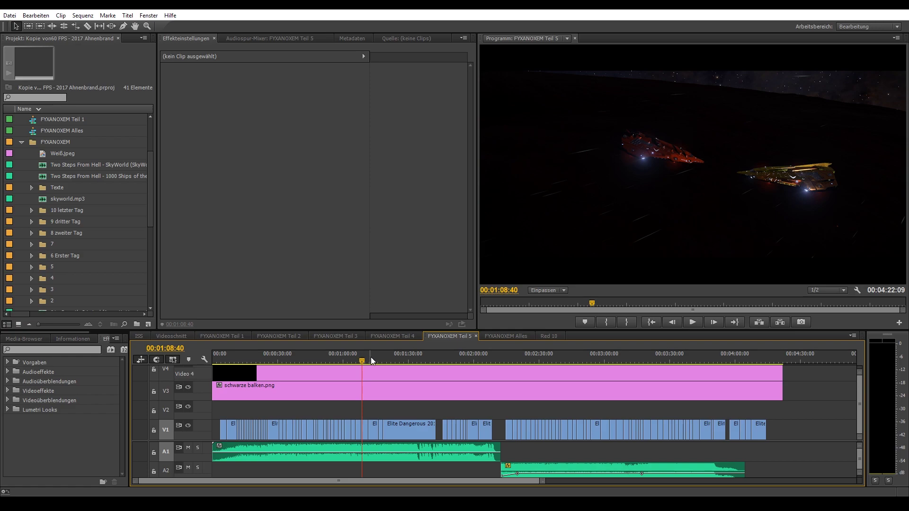
left_click(372, 359)
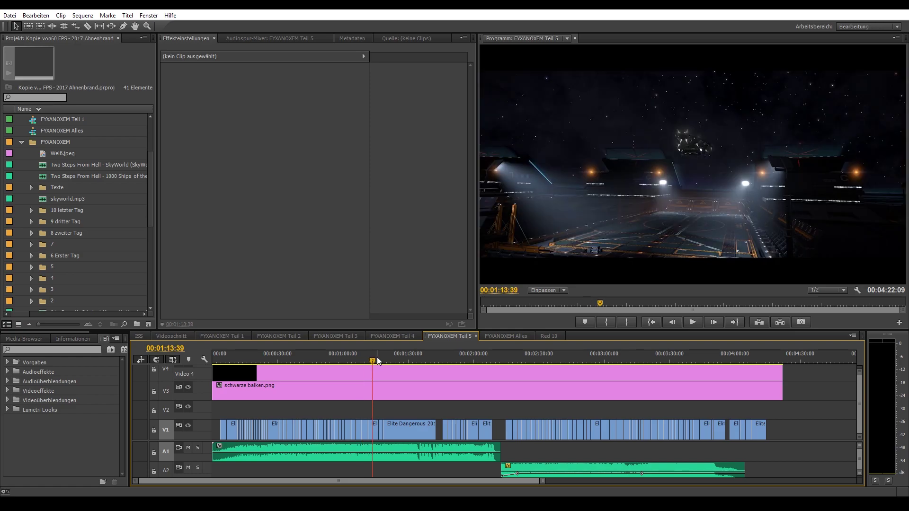
left_click(376, 361)
left_click(381, 361)
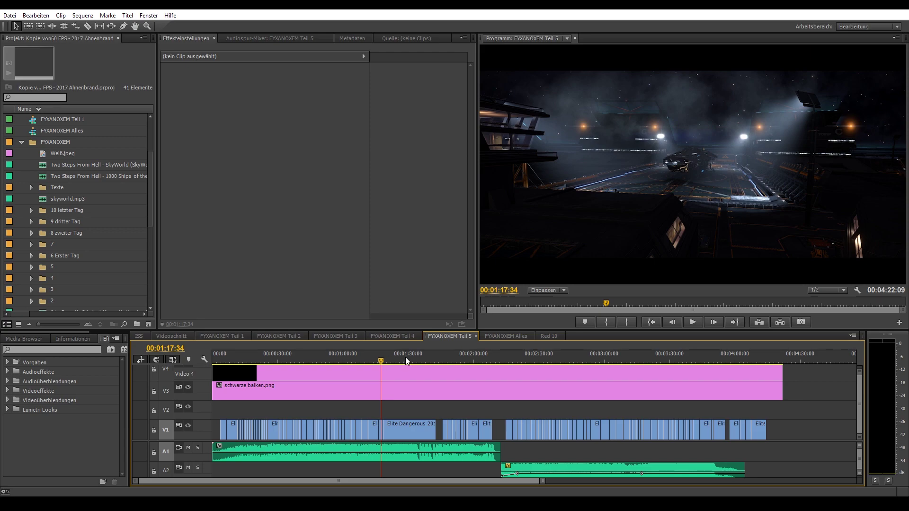
left_click(399, 356)
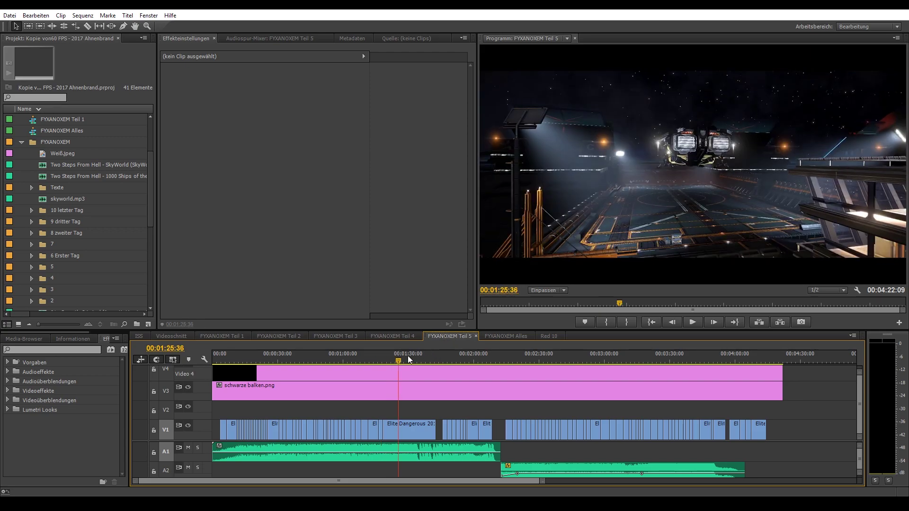
left_click(424, 357)
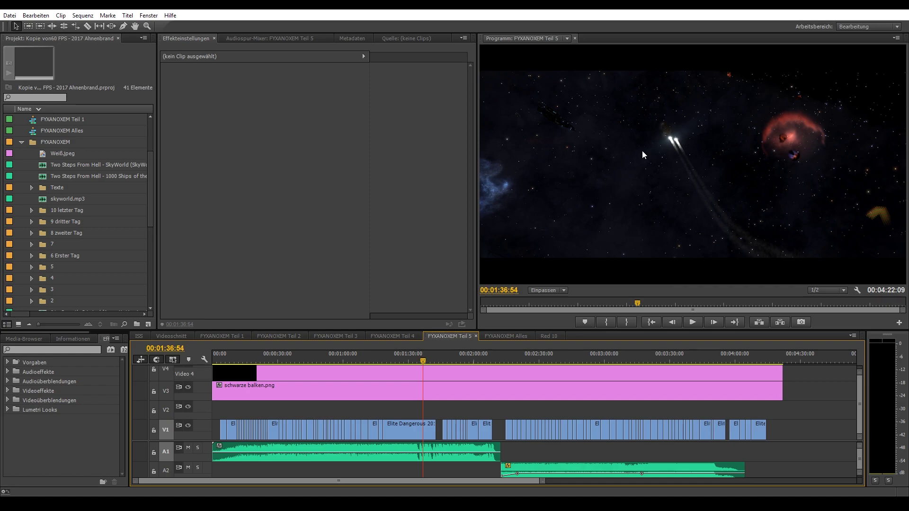
left_click(458, 361)
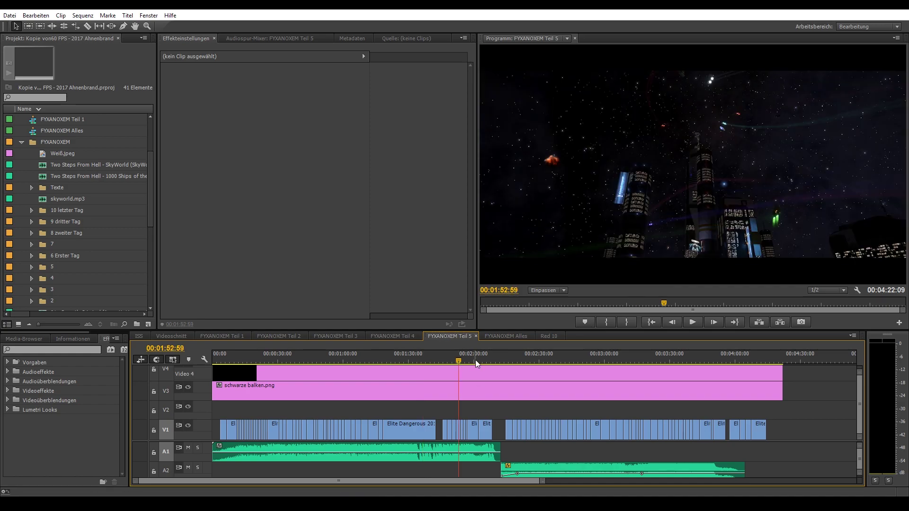
left_click(475, 362)
left_click(484, 362)
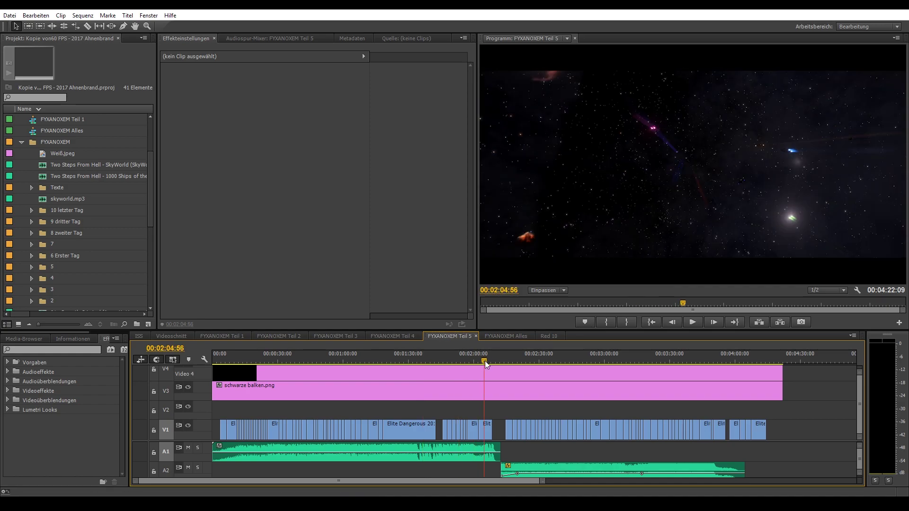
left_click(509, 356)
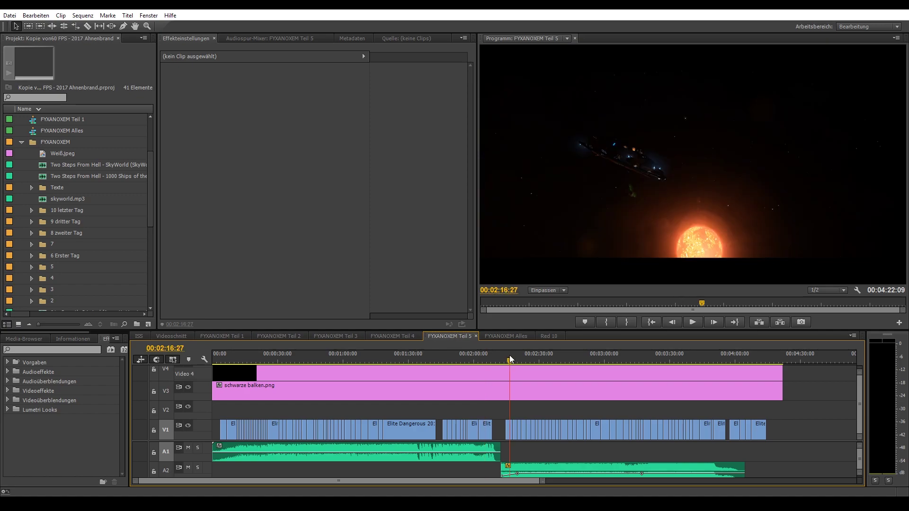
left_click(532, 358)
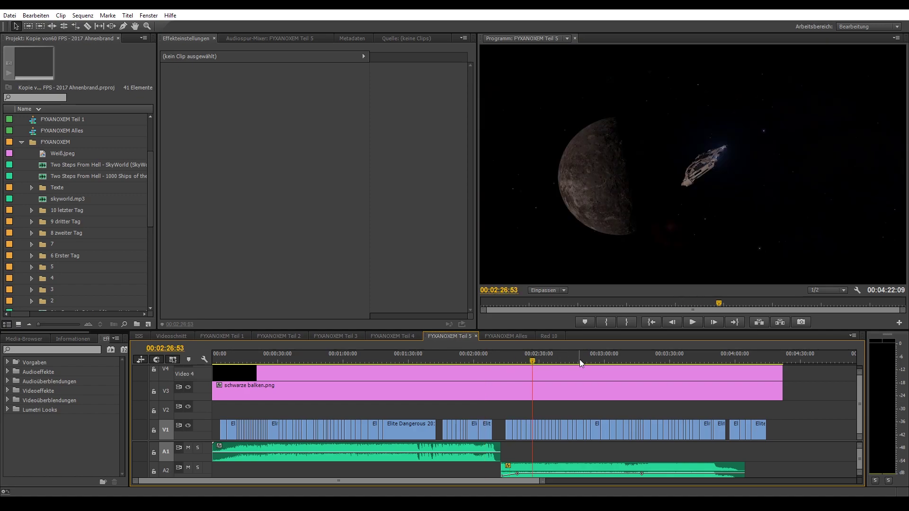
left_click(580, 361)
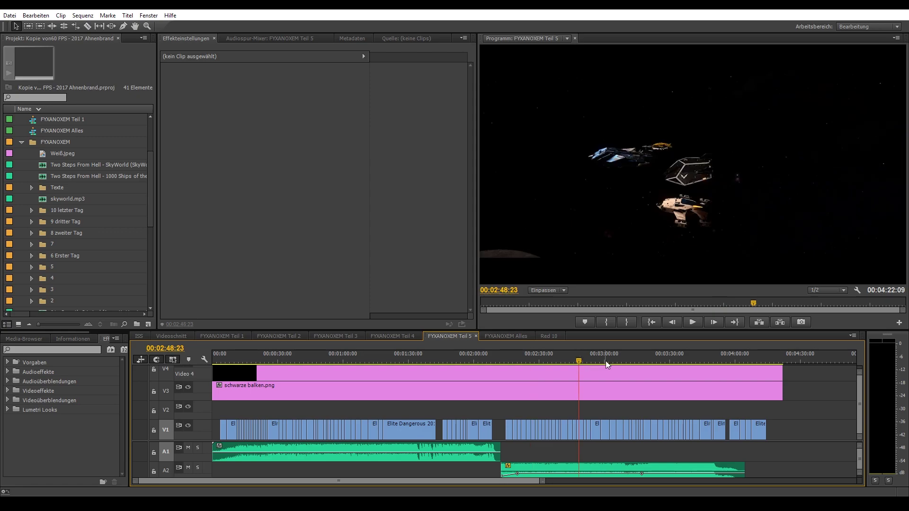
left_click(617, 360)
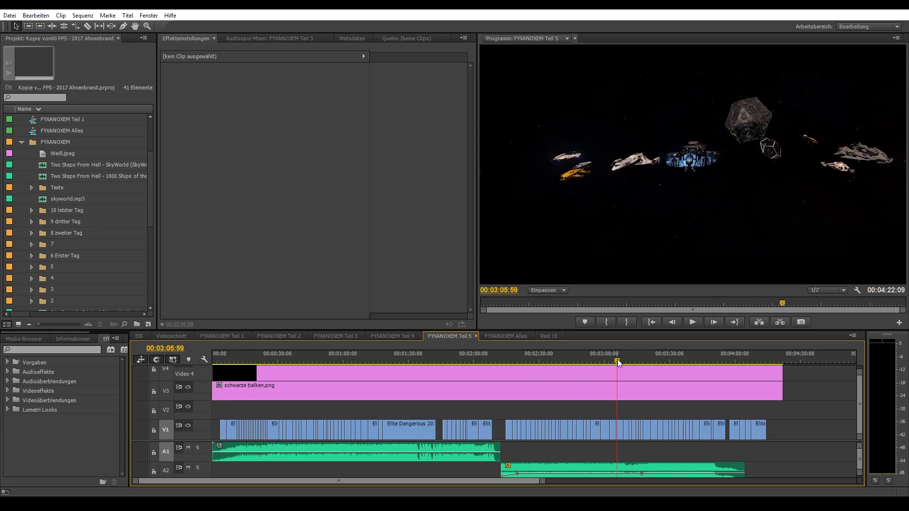
left_click(634, 360)
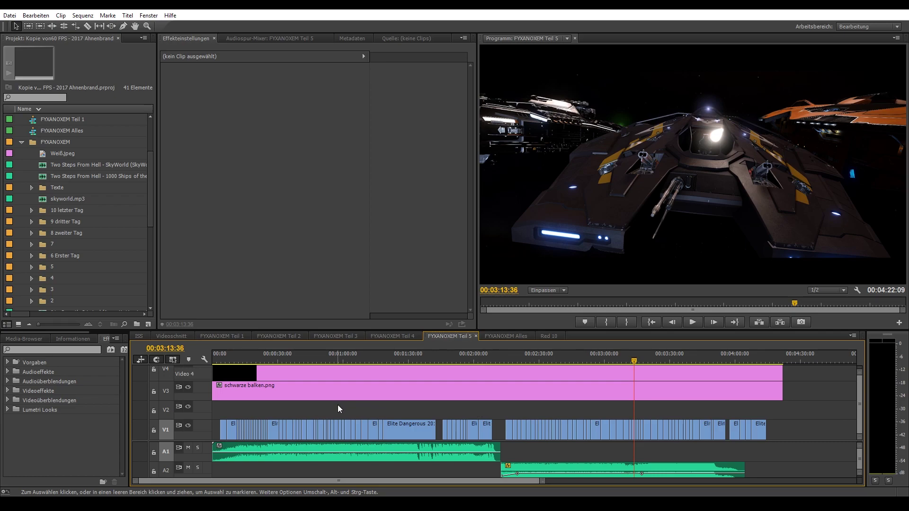
left_click(230, 361)
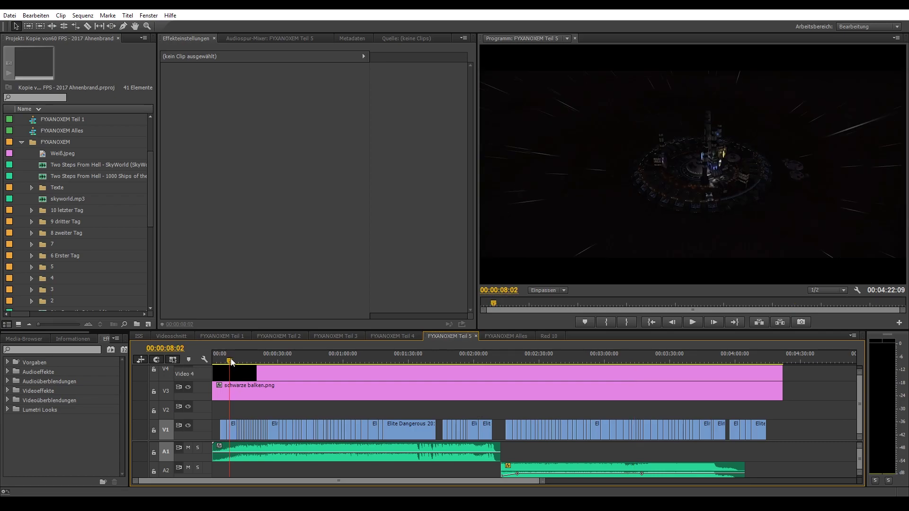
left_click_drag(231, 362, 230, 361)
left_click(630, 361)
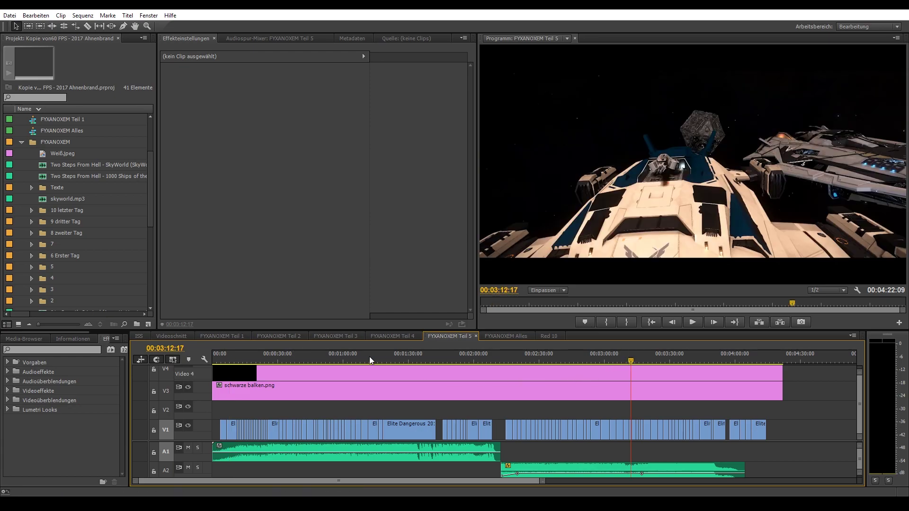
left_click(394, 361)
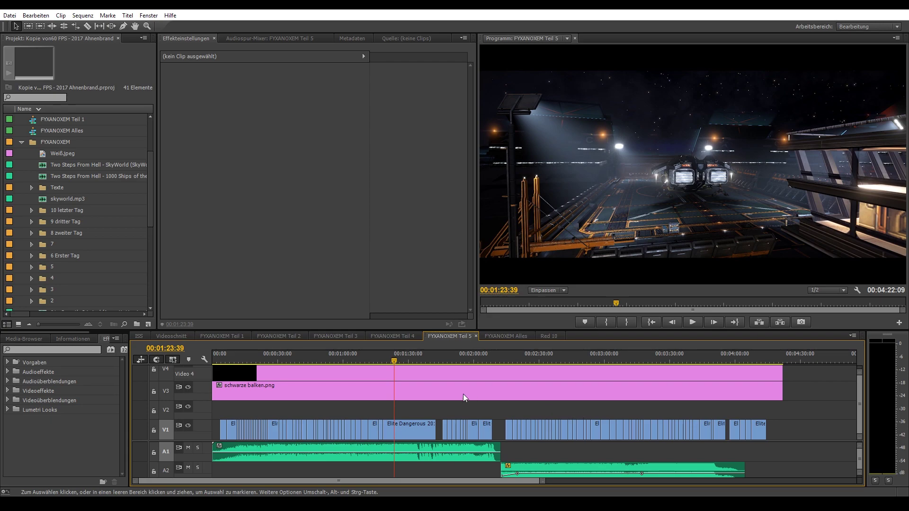
Preview Teil 5 at about 1:00 and the battle footage from 3:36 to 3:53
left_click(344, 359)
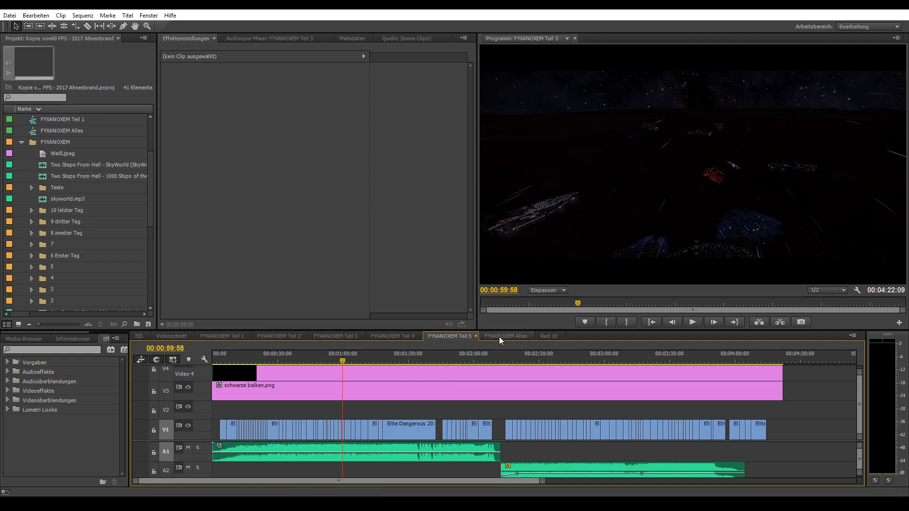
left_click(692, 355)
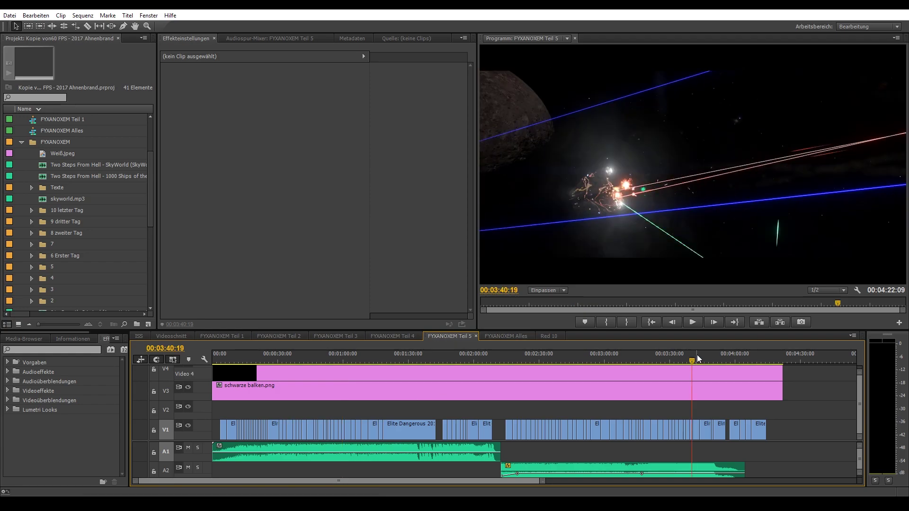
left_click(697, 354)
left_click(683, 355)
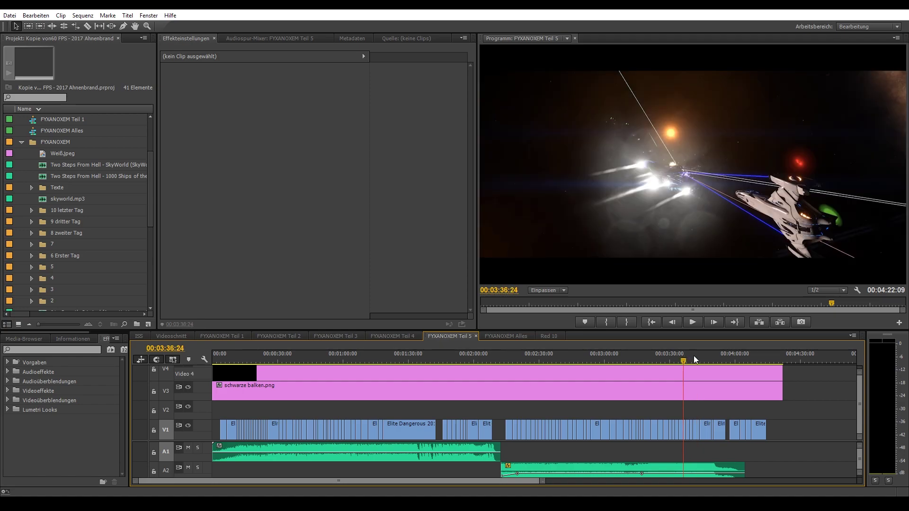
left_click(698, 356)
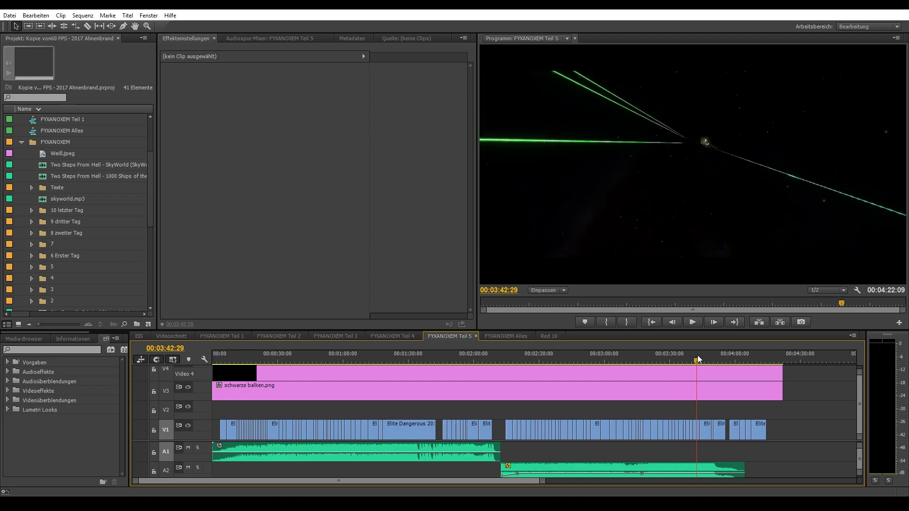
left_click(708, 357)
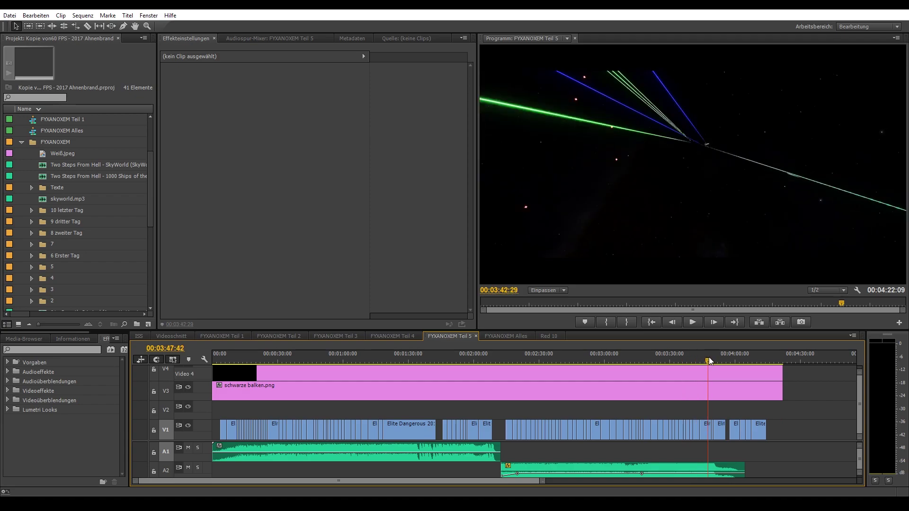
left_click(722, 358)
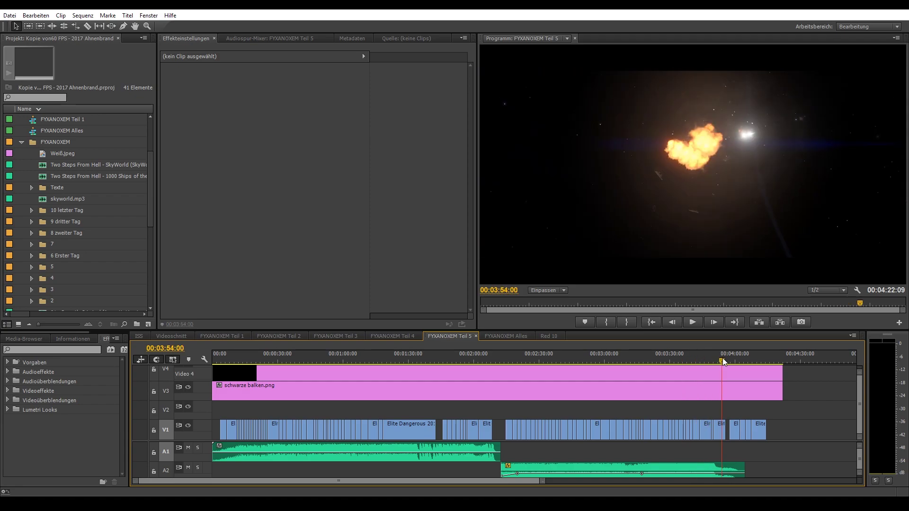
left_click(716, 361)
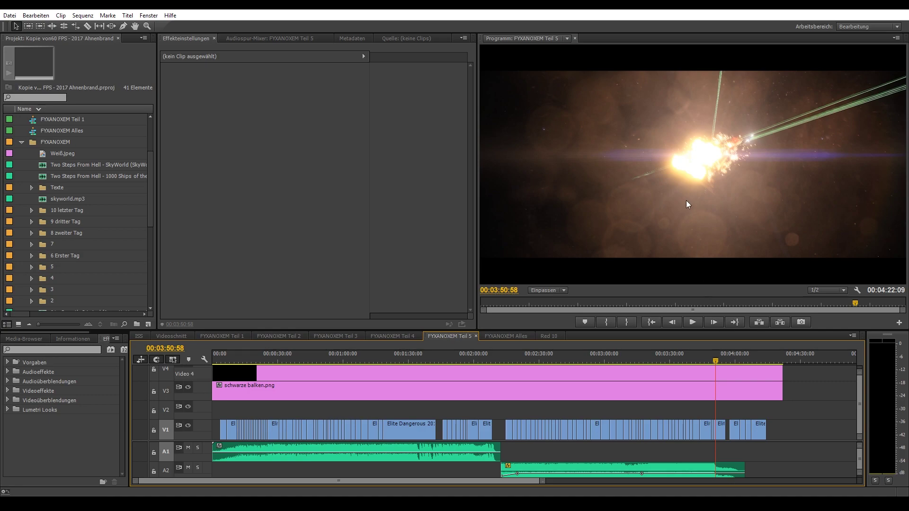
Check the black gap near 3:57 and frames through 4:08, then open the Alles sequence
left_click(730, 359)
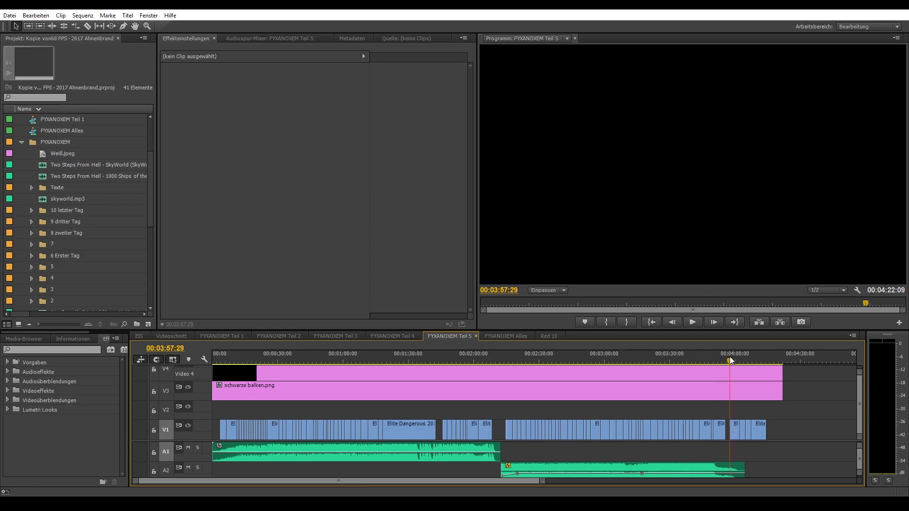
left_click(733, 360)
left_click(739, 361)
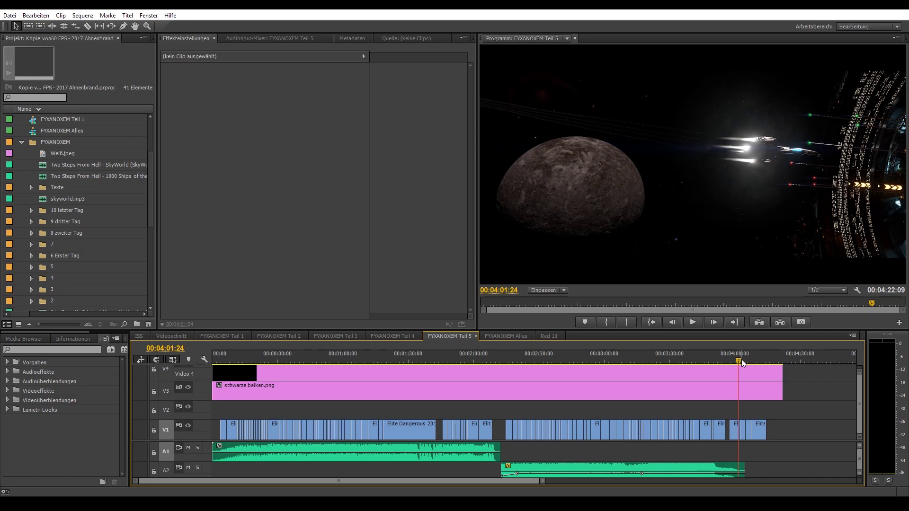
left_click(741, 361)
left_click(747, 360)
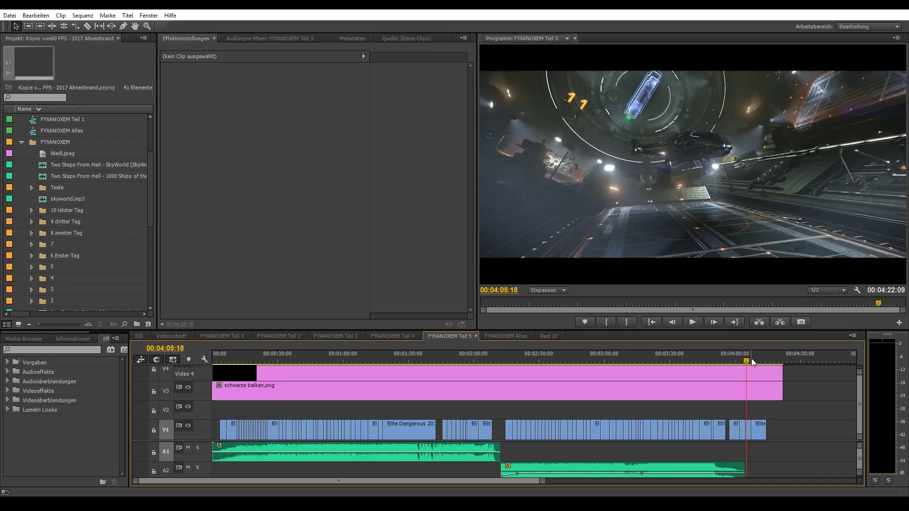
left_click(753, 361)
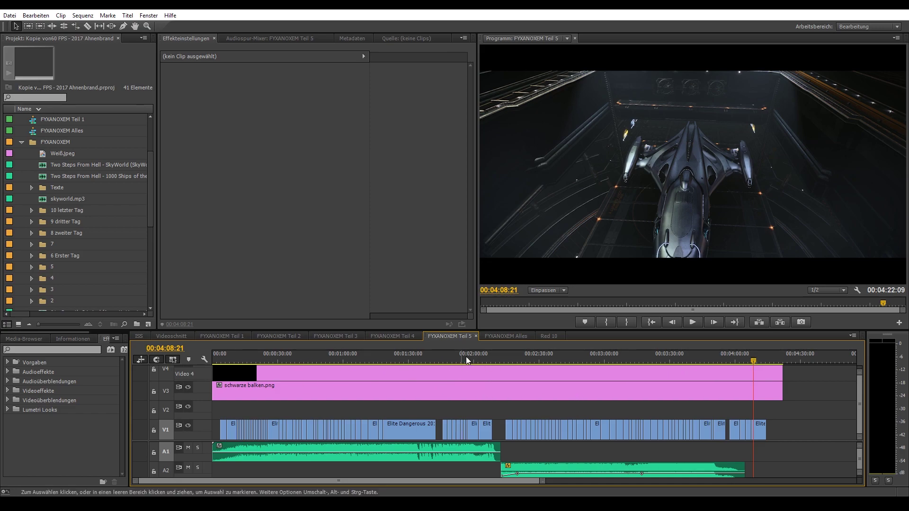
left_click(513, 337)
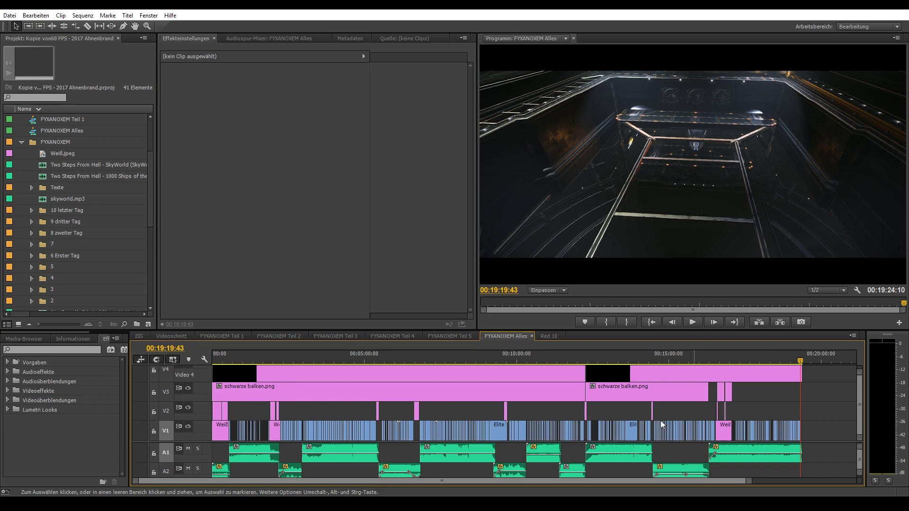
Look through the FYXANOXEM Teil 1–5 sequences, then return to the FYXANOXEM Alles master
left_click(364, 337)
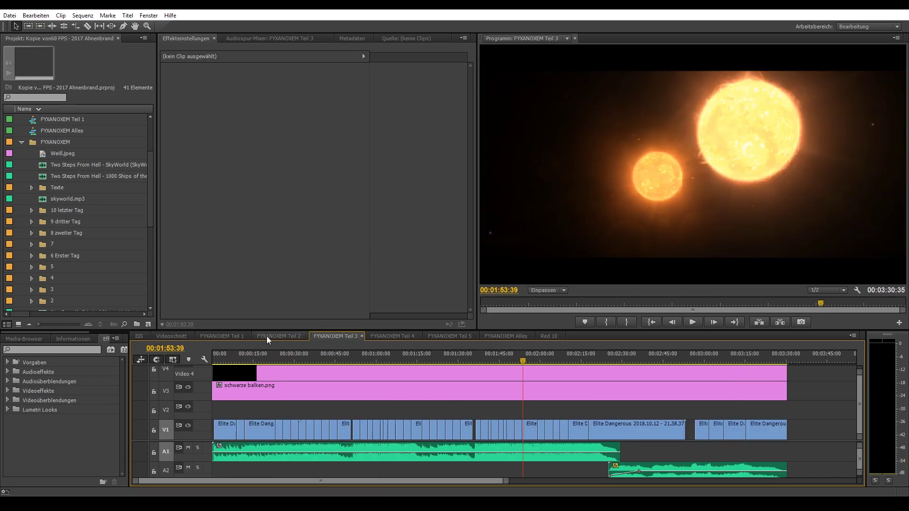
left_click(266, 336)
left_click(236, 335)
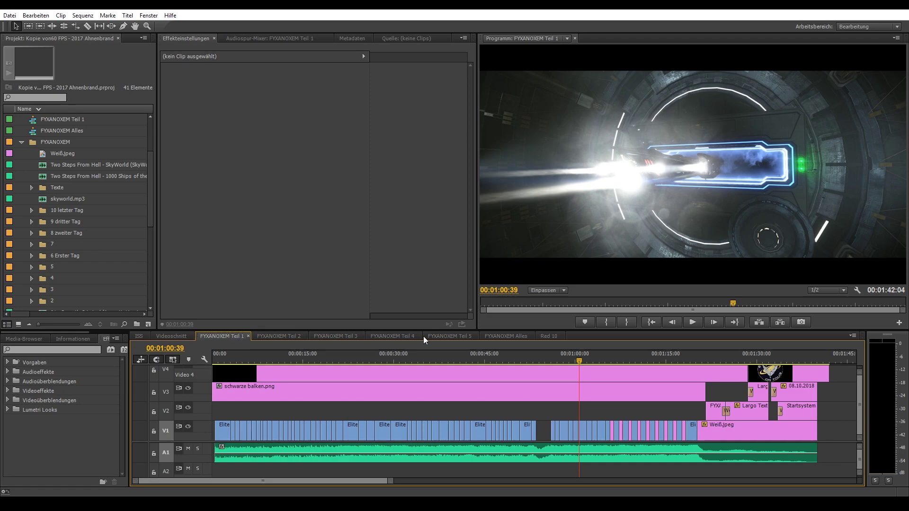
left_click(402, 336)
left_click(455, 336)
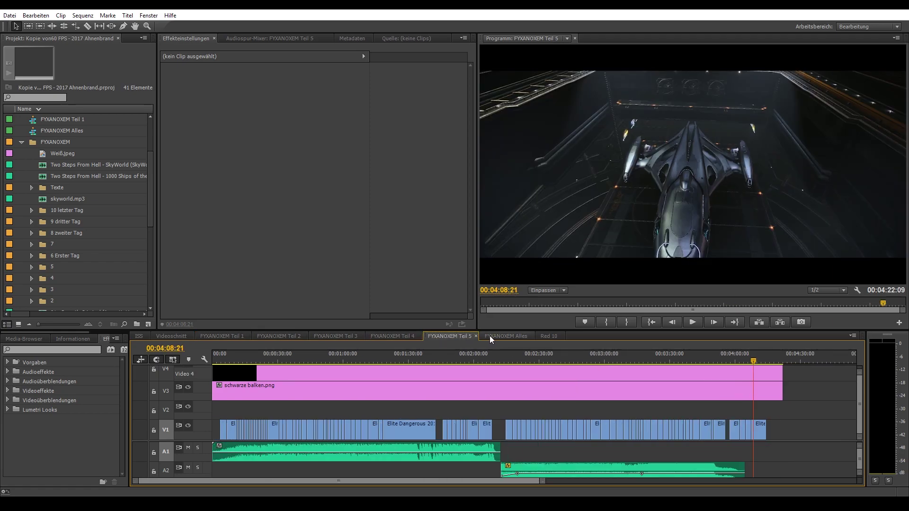
left_click(490, 336)
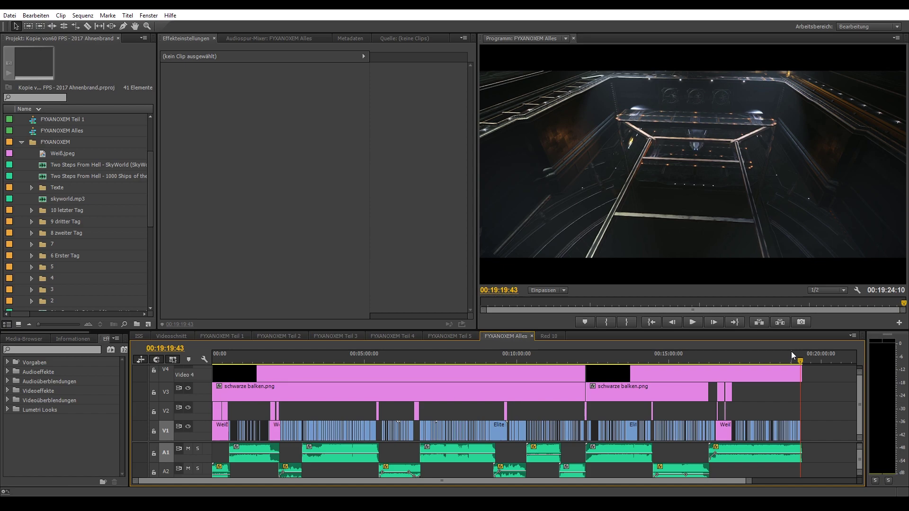
Scrub the master playhead to 00:15:44:16, where the ships fire lasers
left_click(749, 359)
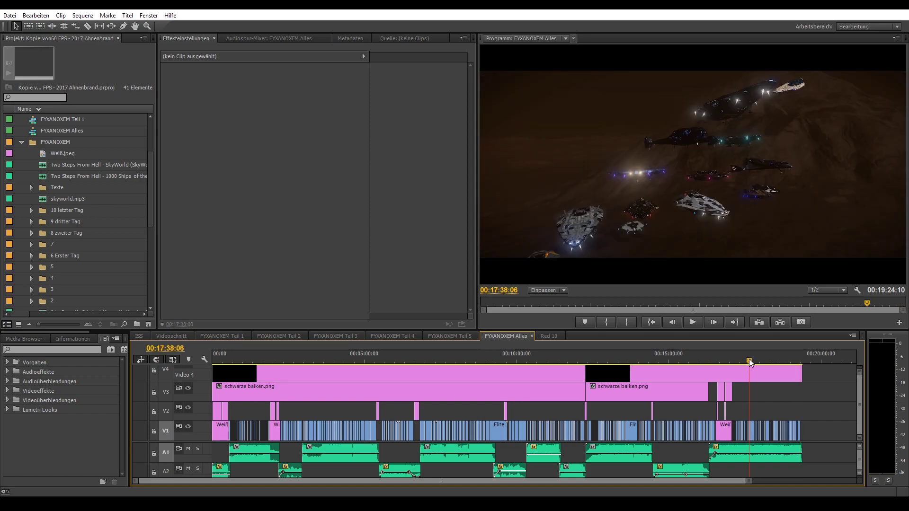
left_click(781, 358)
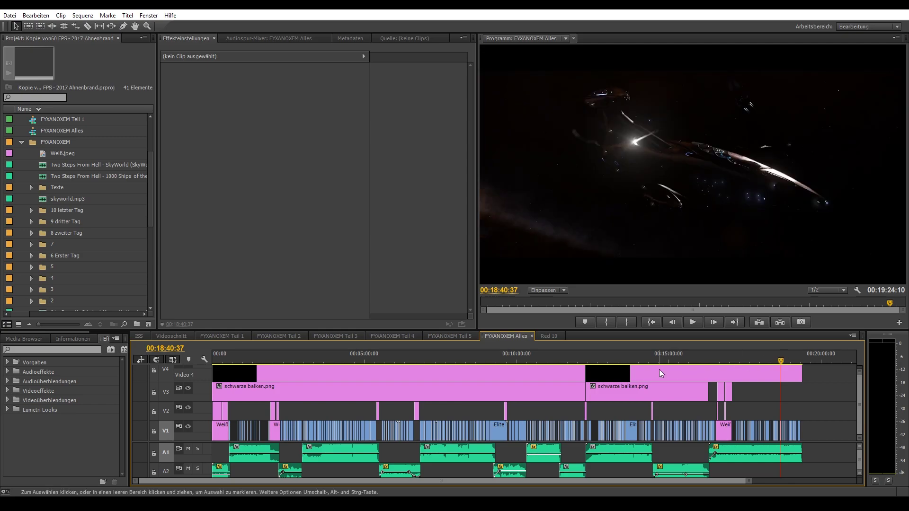
left_click(674, 359)
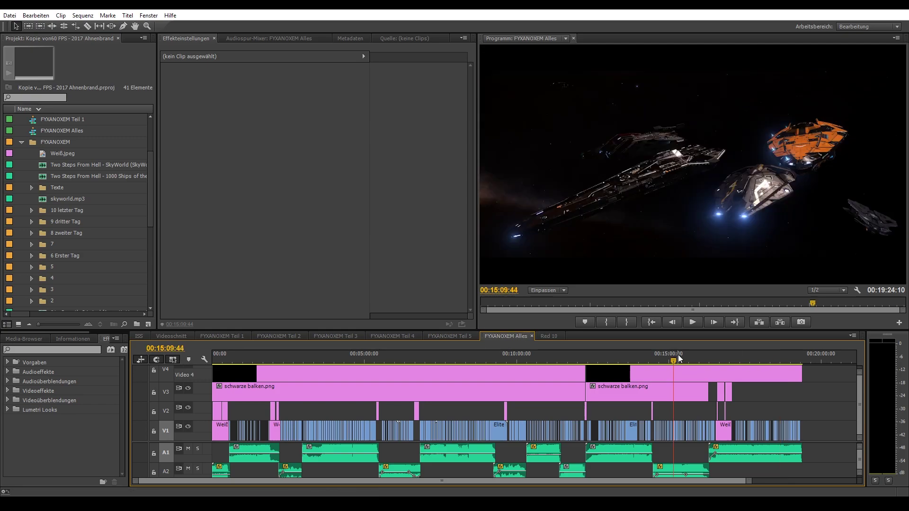
left_click(691, 359)
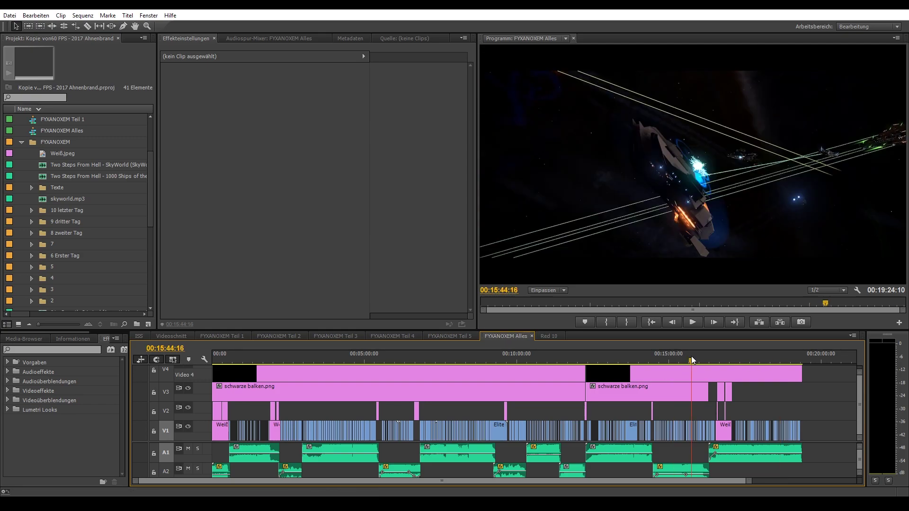